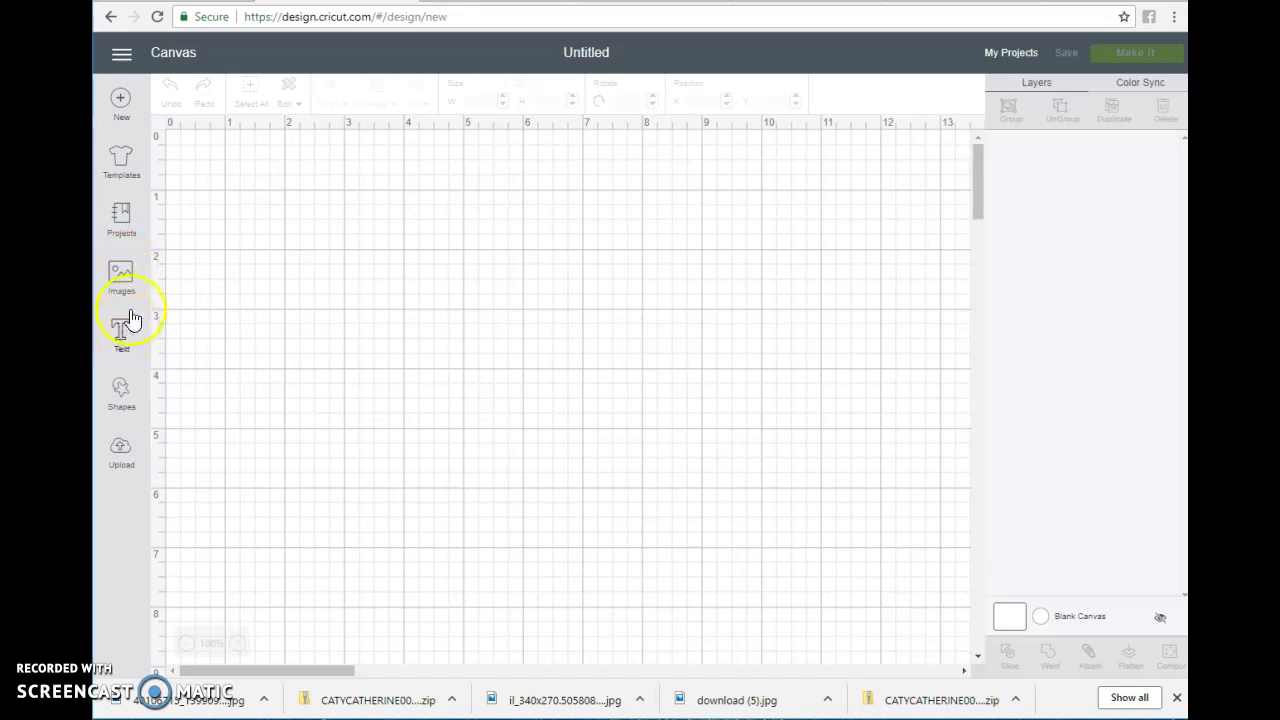
- Insert a square, unlock its proportions and resize it to a rectangle about 4.417 in wide and 2.5 in high
{"action": "left_click", "coordinate": [122, 398]}
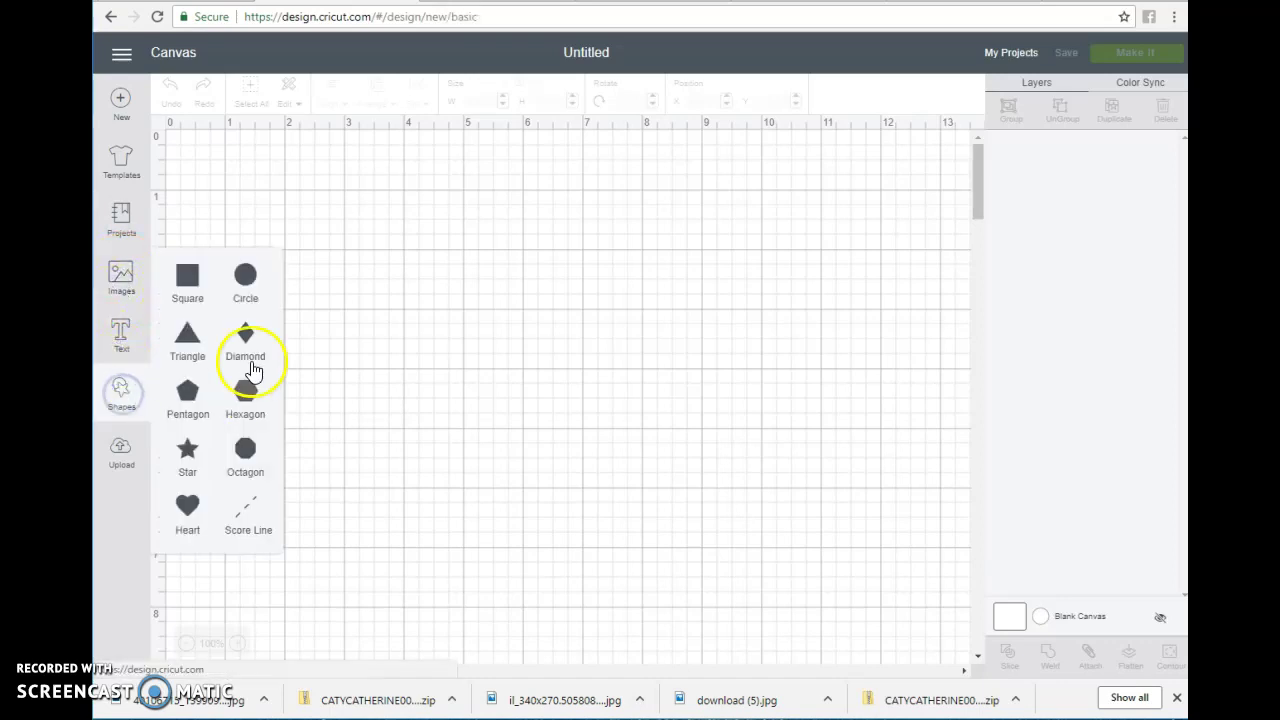
{"action": "left_click", "coordinate": [185, 273]}
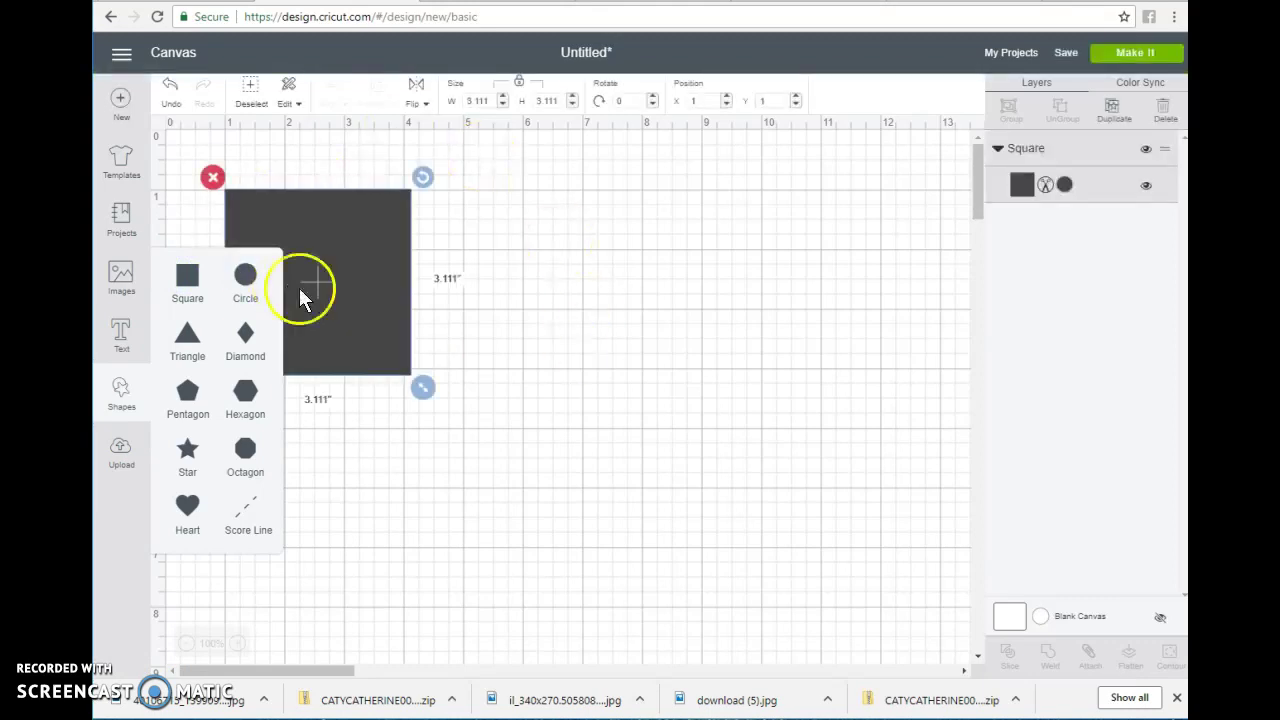
{"action": "left_click", "coordinate": [381, 350]}
{"action": "left_click", "coordinate": [210, 383]}
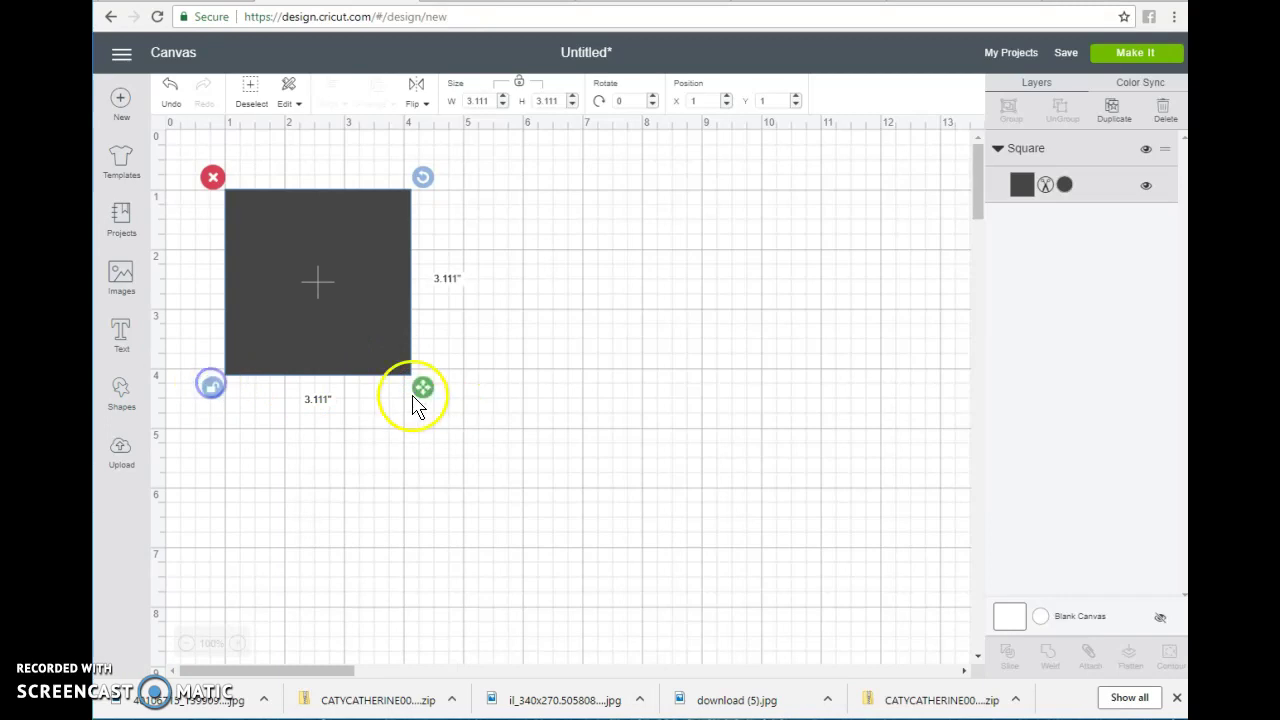
{"action": "left_click_drag", "start_coordinate": [423, 387], "coordinate": [500, 350]}
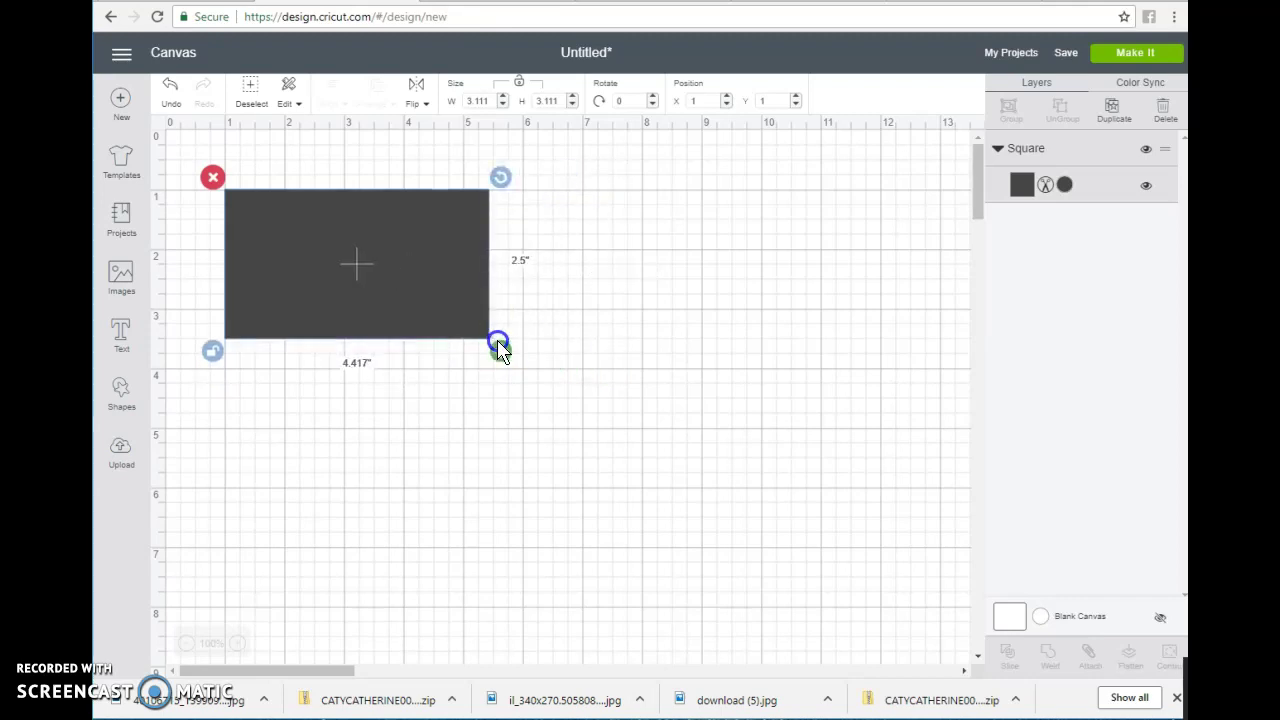
- Move the rectangle to about X 4.375, Y 0.972 and recolour it black
{"action": "left_click_drag", "start_coordinate": [441, 301], "coordinate": [649, 296]}
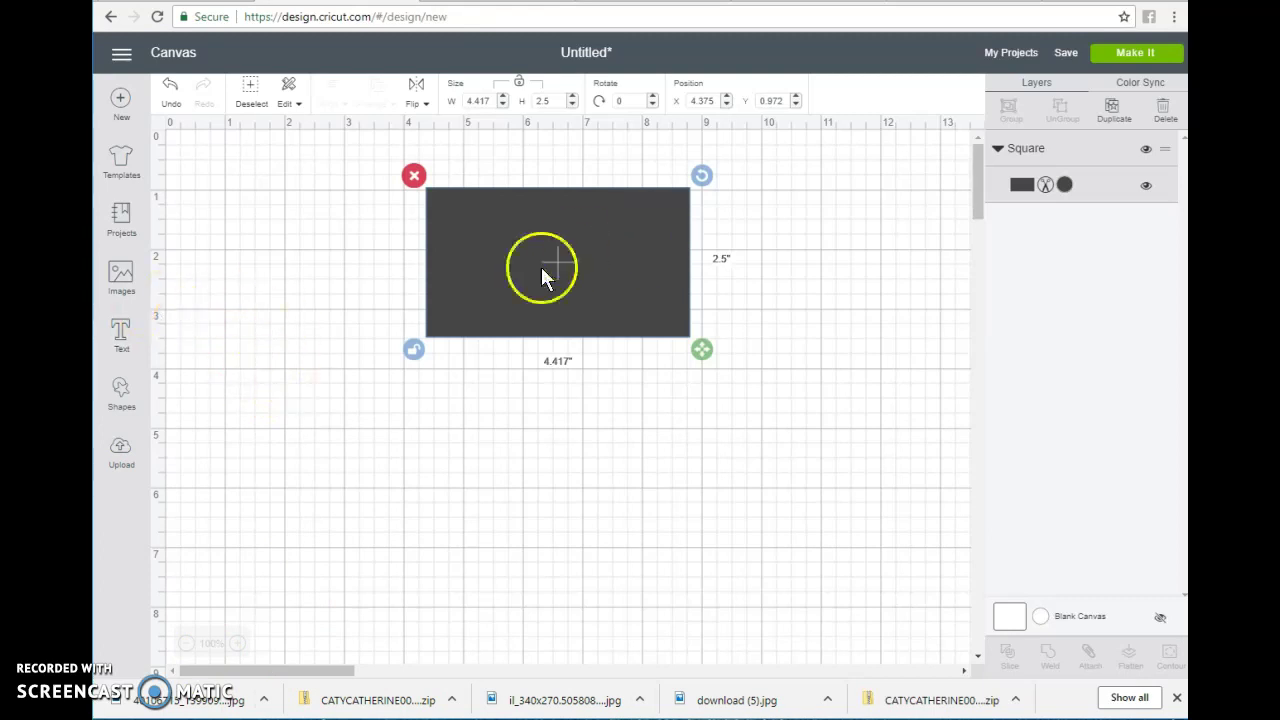
{"action": "left_click", "coordinate": [826, 360]}
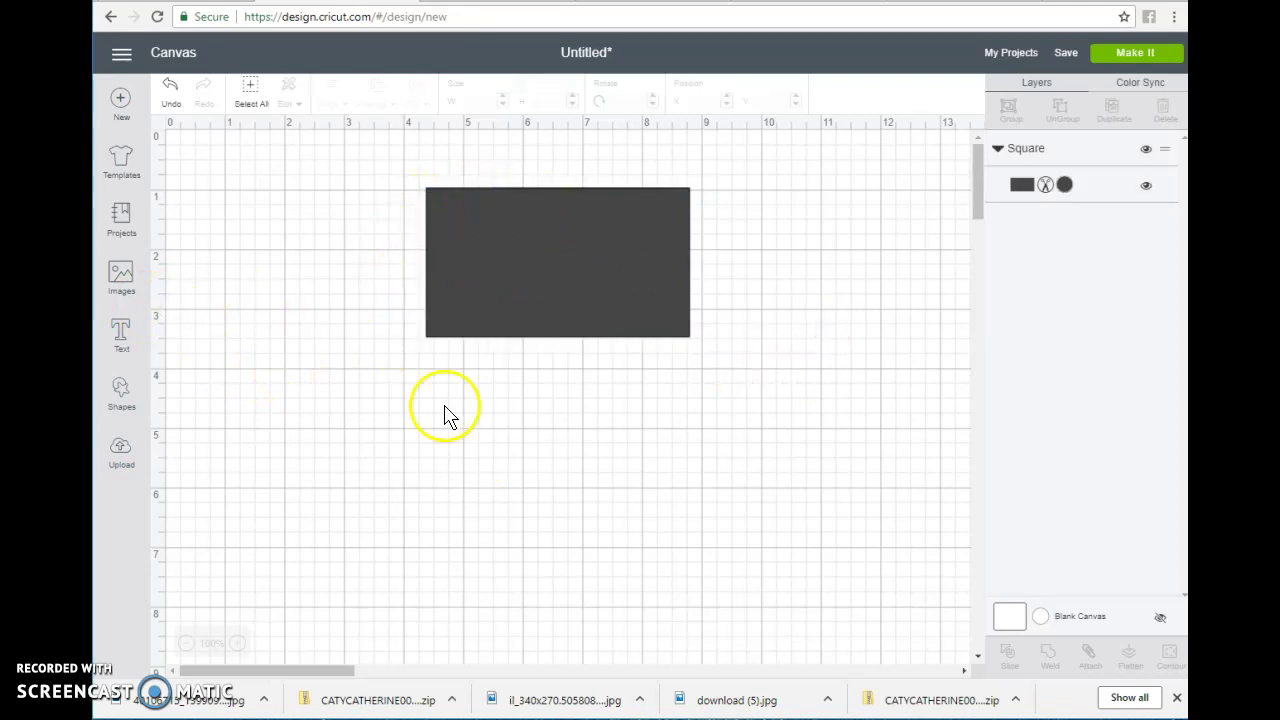
{"action": "left_click", "coordinate": [1064, 186]}
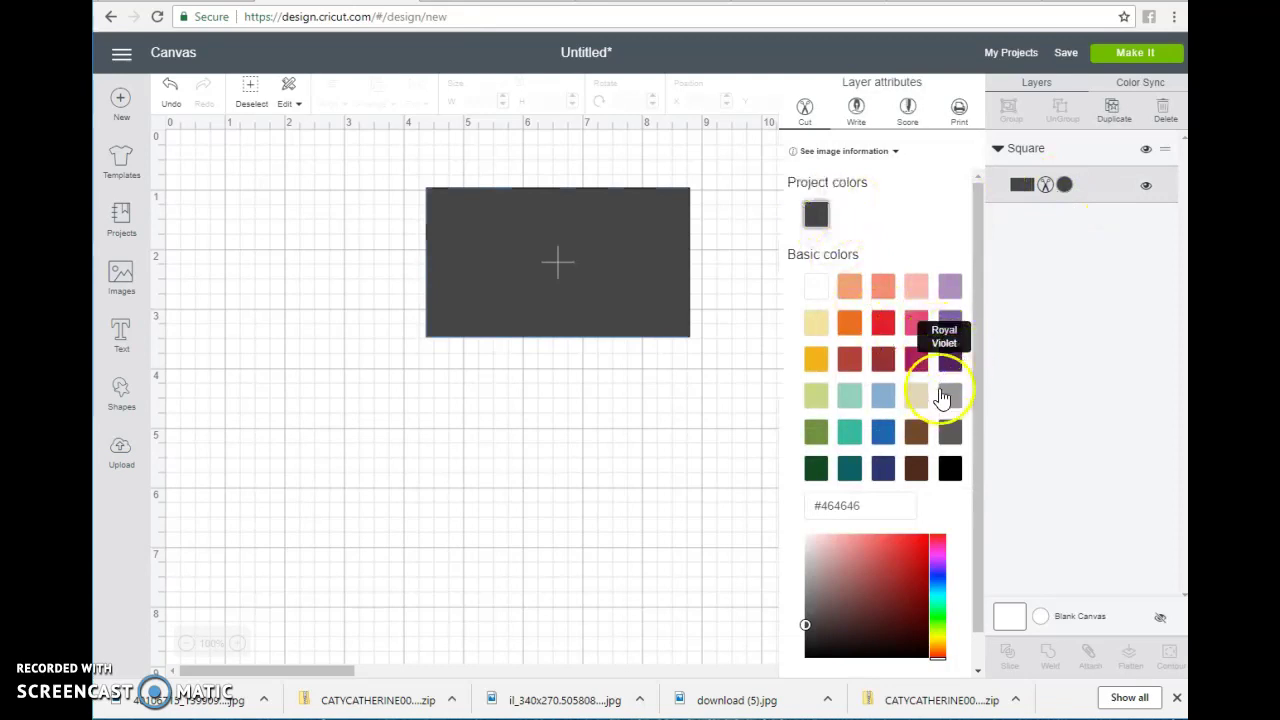
{"action": "left_click", "coordinate": [950, 468]}
{"action": "left_click", "coordinate": [505, 368]}
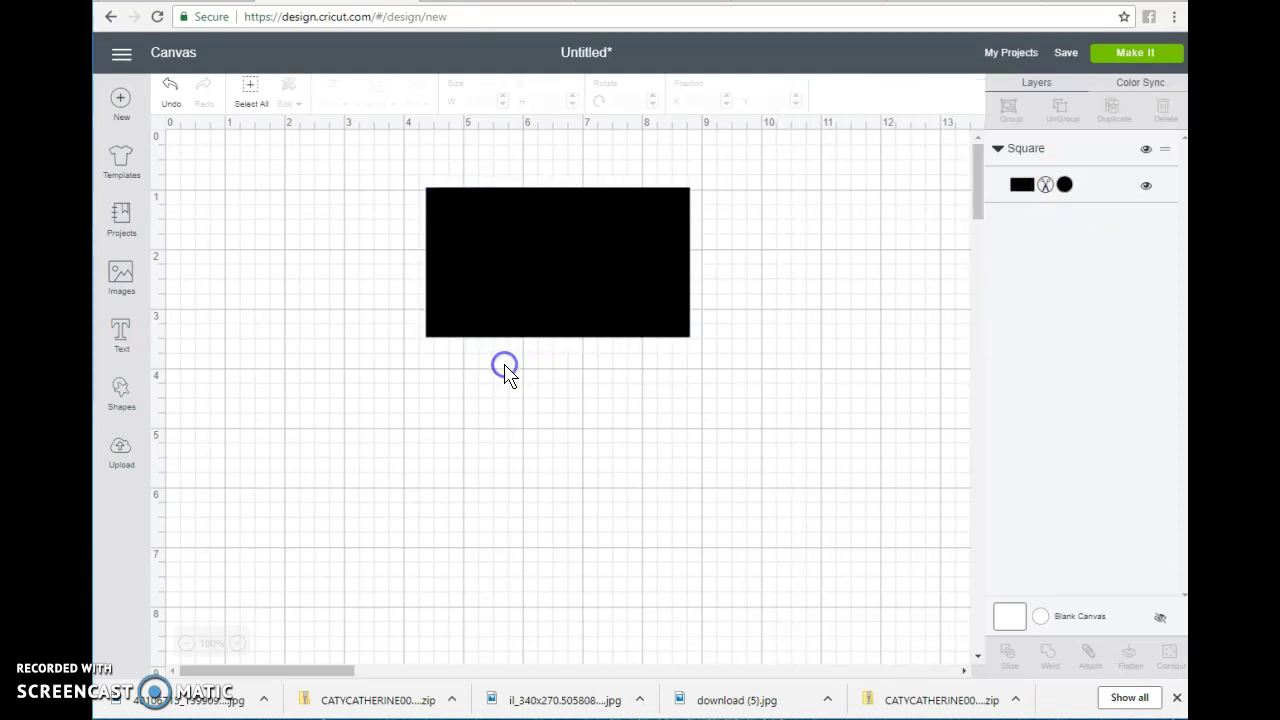
- Insert the unicorn Birthday Girl image and the pastel rainbow background from the recently uploaded images, leaving out the baby image
{"action": "left_click", "coordinate": [118, 451]}
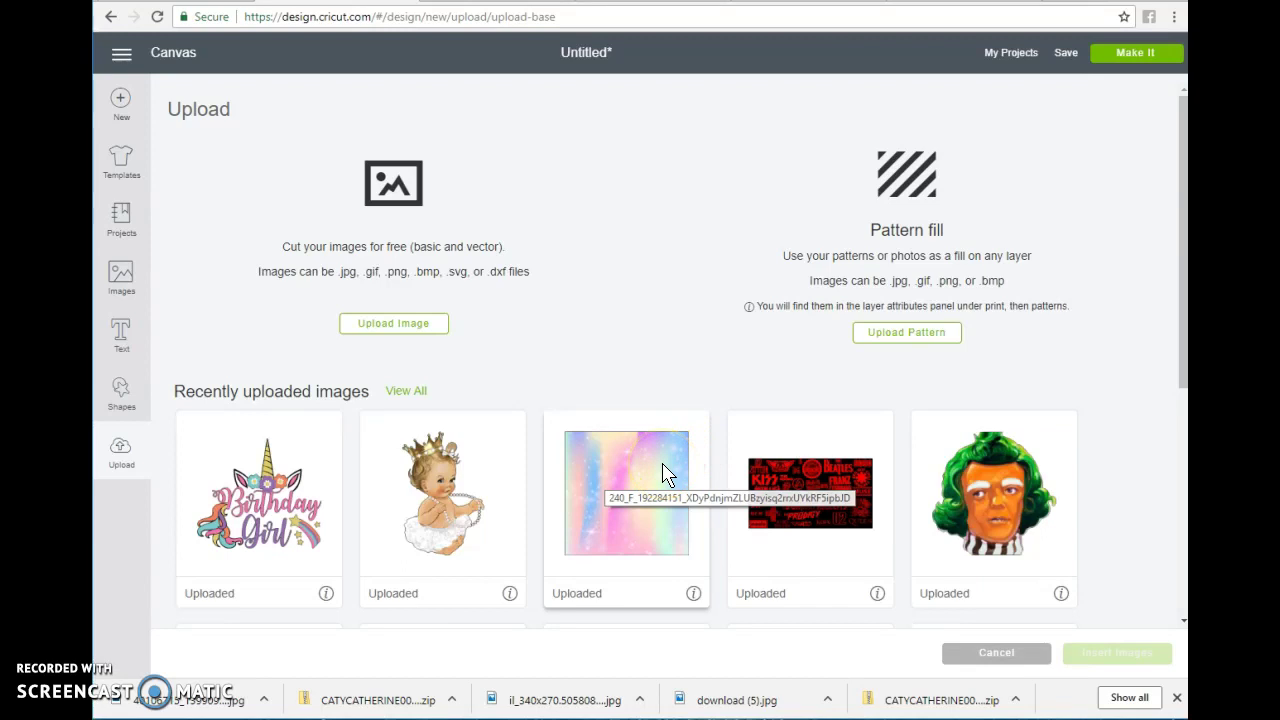
{"action": "scroll", "coordinate": [668, 475], "scroll_direction": "down", "scroll_amount": 3}
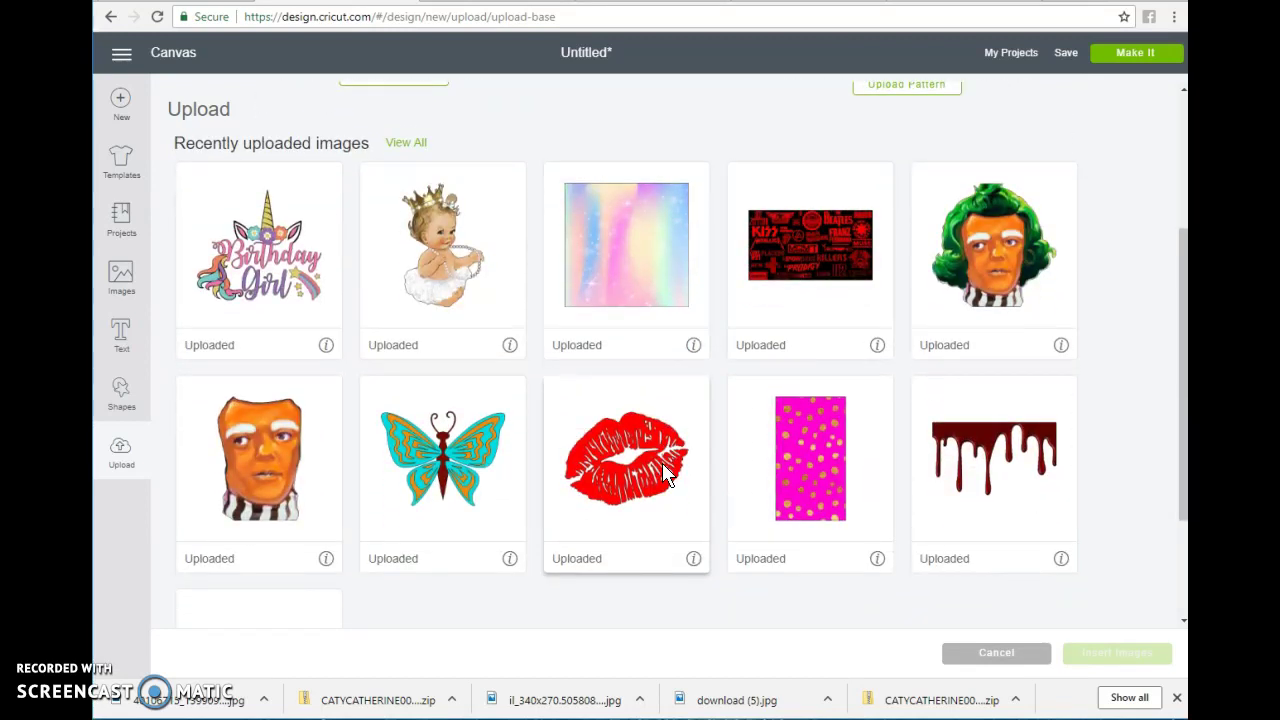
{"action": "left_click", "coordinate": [445, 265]}
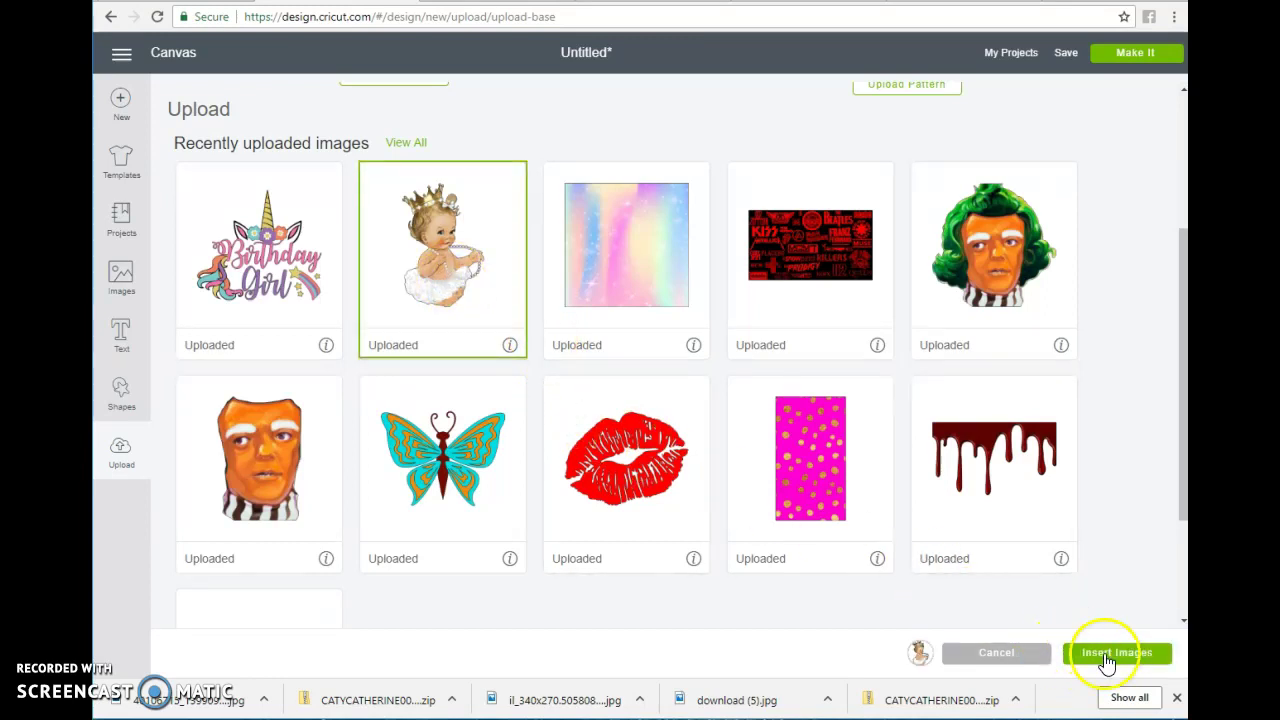
{"action": "left_click", "coordinate": [265, 270]}
{"action": "left_click", "coordinate": [575, 278]}
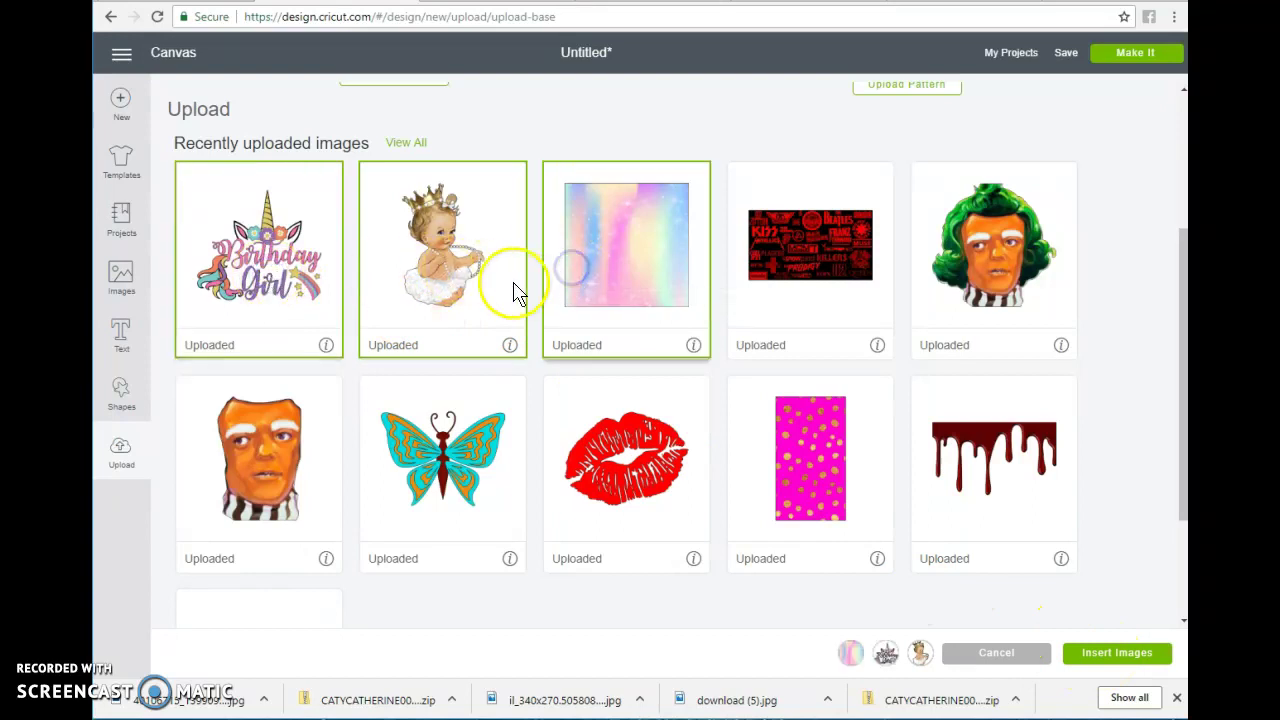
{"action": "left_click", "coordinate": [510, 283]}
{"action": "left_click", "coordinate": [1140, 652]}
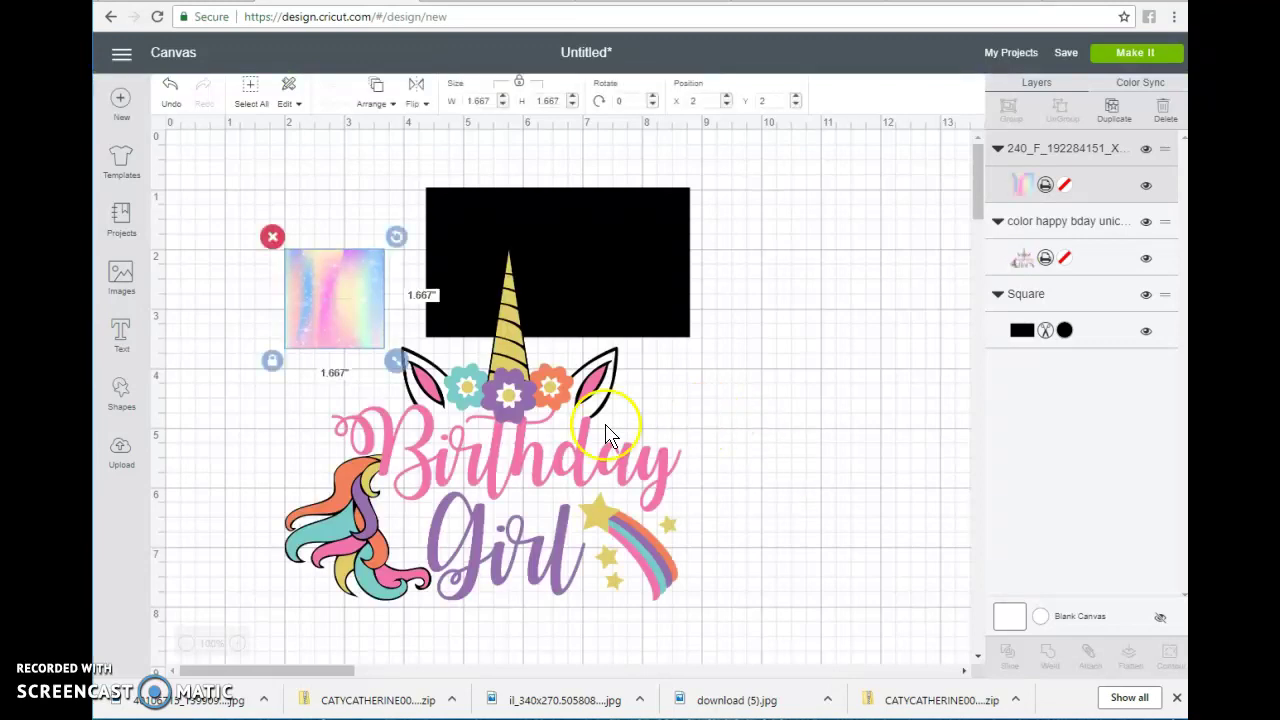
- Stretch the pastel background out of proportion to about 4.9 in wide and move the Birthday Girl image below it
{"action": "left_click_drag", "start_coordinate": [368, 296], "coordinate": [337, 236]}
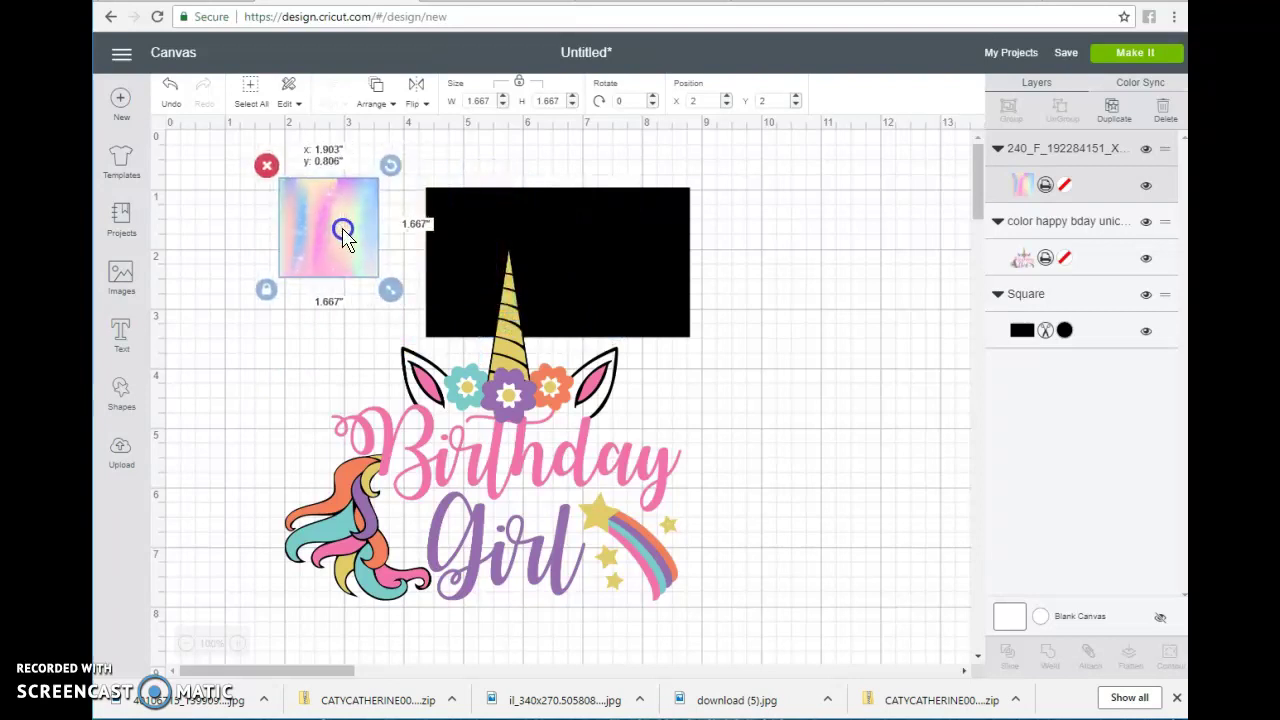
{"action": "left_click_drag", "start_coordinate": [390, 282], "coordinate": [603, 320]}
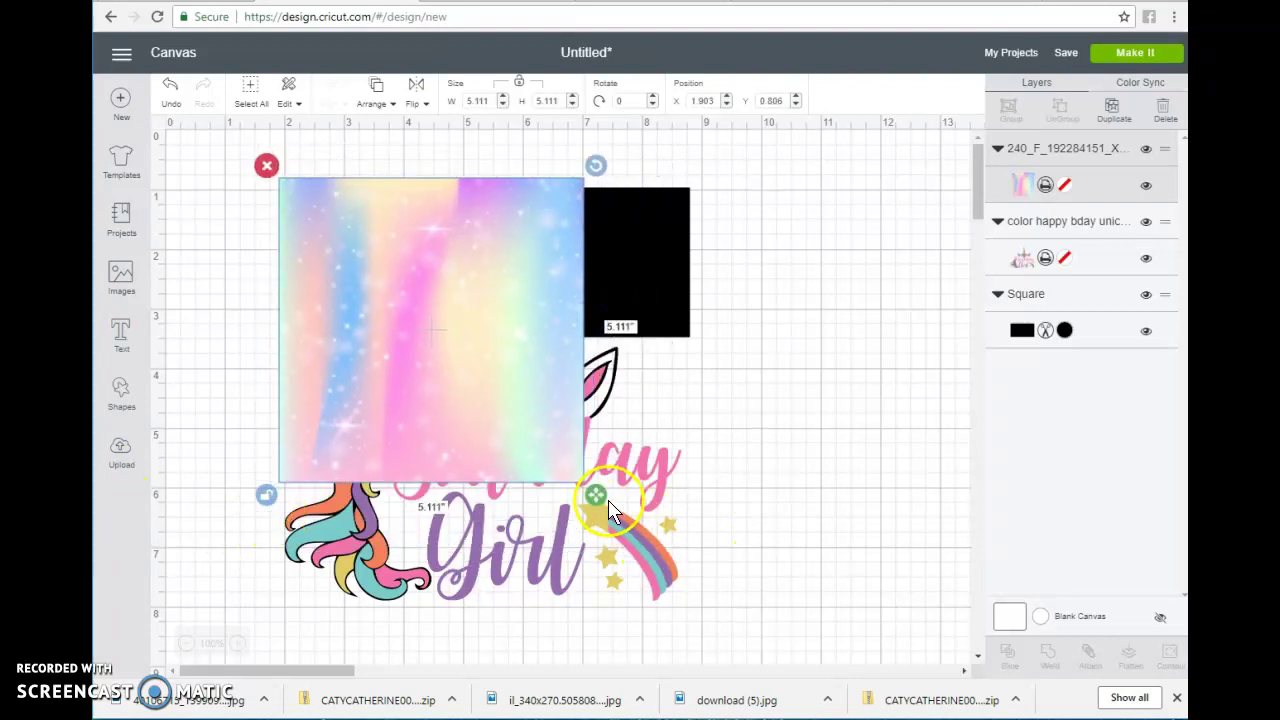
{"action": "left_click_drag", "start_coordinate": [590, 492], "coordinate": [583, 338]}
{"action": "left_click_drag", "start_coordinate": [671, 308], "coordinate": [766, 377]}
- Move the black rectangle clear of the pastel background and delete it
{"action": "left_click", "coordinate": [633, 225]}
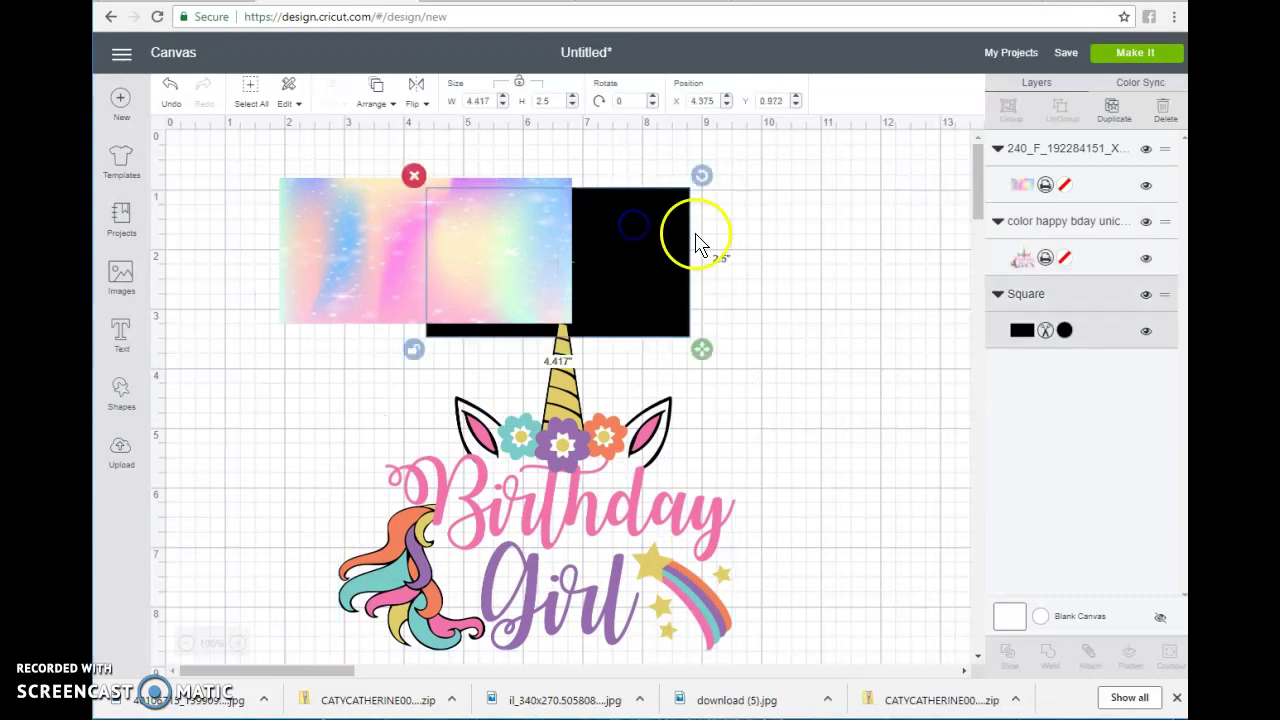
{"action": "left_click_drag", "start_coordinate": [695, 245], "coordinate": [815, 288]}
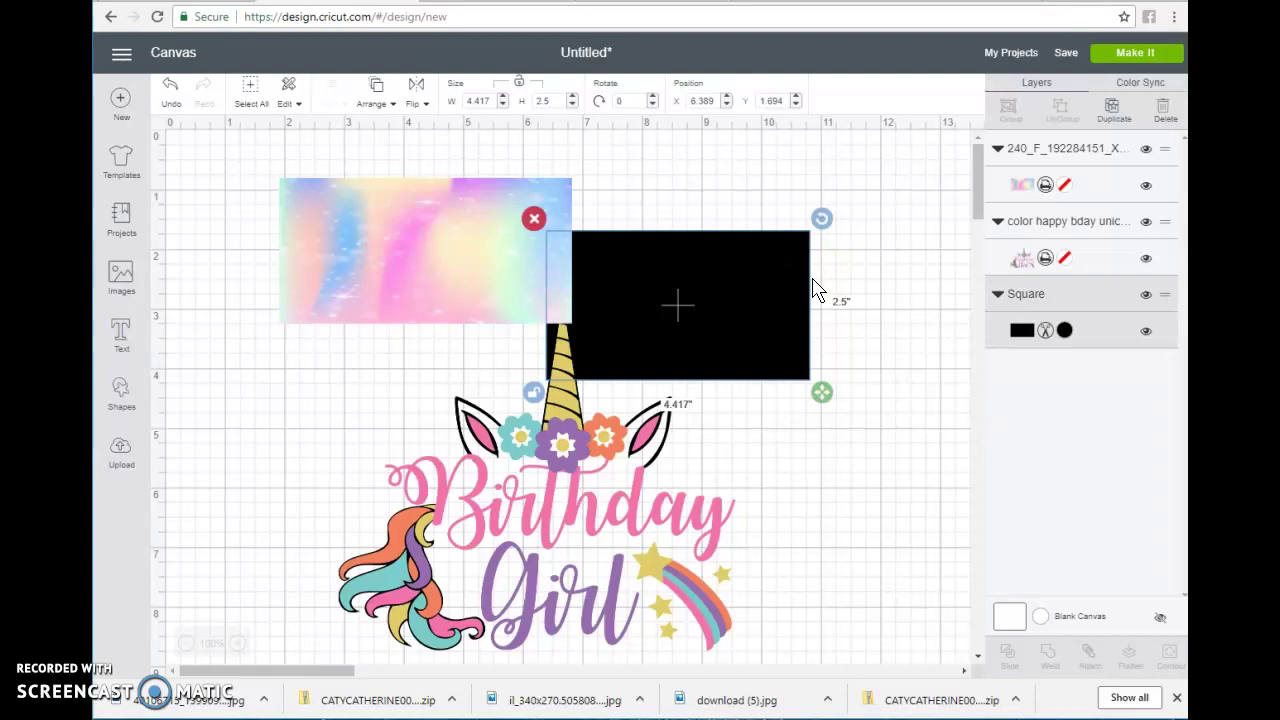
{"action": "left_click_drag", "start_coordinate": [714, 283], "coordinate": [832, 320]}
{"action": "left_click", "coordinate": [643, 259]}
- Move the pastel background to about X 4.222, Y 1.028 and increase its height to about 2.778 in
{"action": "left_click_drag", "start_coordinate": [545, 263], "coordinate": [673, 277]}
{"action": "left_click_drag", "start_coordinate": [722, 350], "coordinate": [724, 378]}
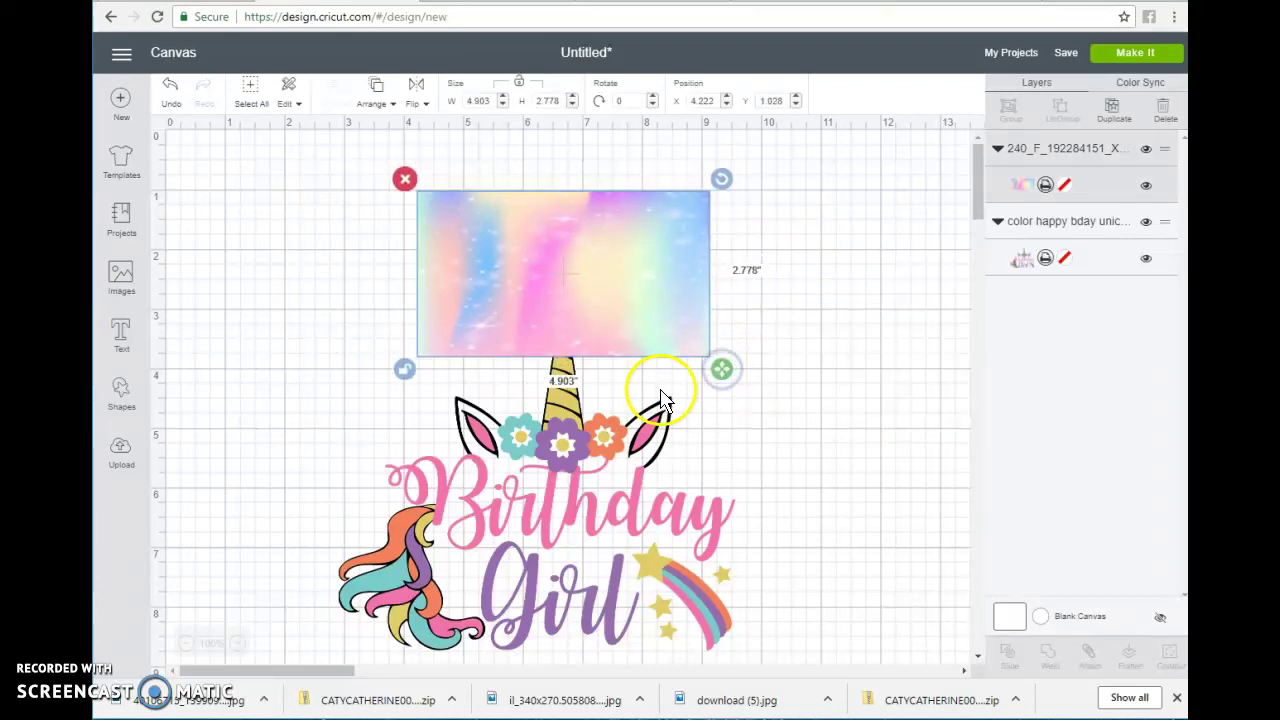
- Shrink the Birthday Girl image to about 2.758 by 2.444 in and move it toward the background's left edge
{"action": "left_click_drag", "start_coordinate": [601, 452], "coordinate": [646, 314]}
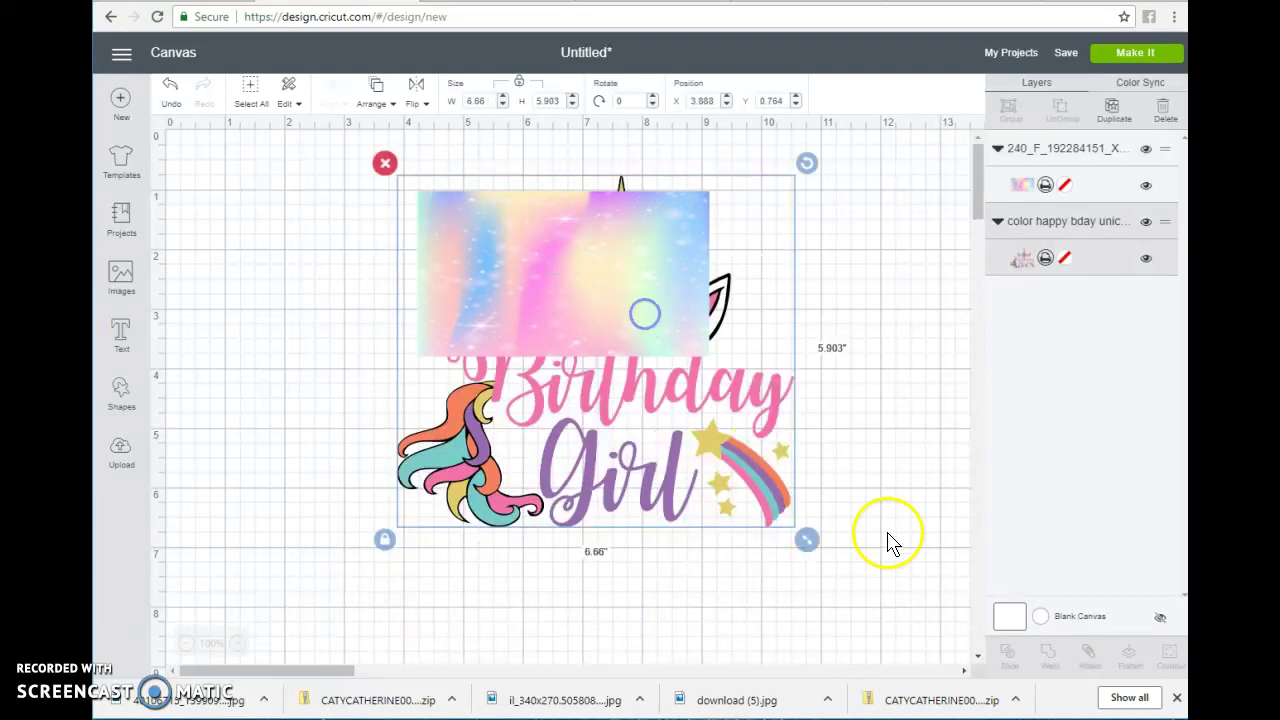
{"action": "left_click_drag", "start_coordinate": [808, 538], "coordinate": [571, 277]}
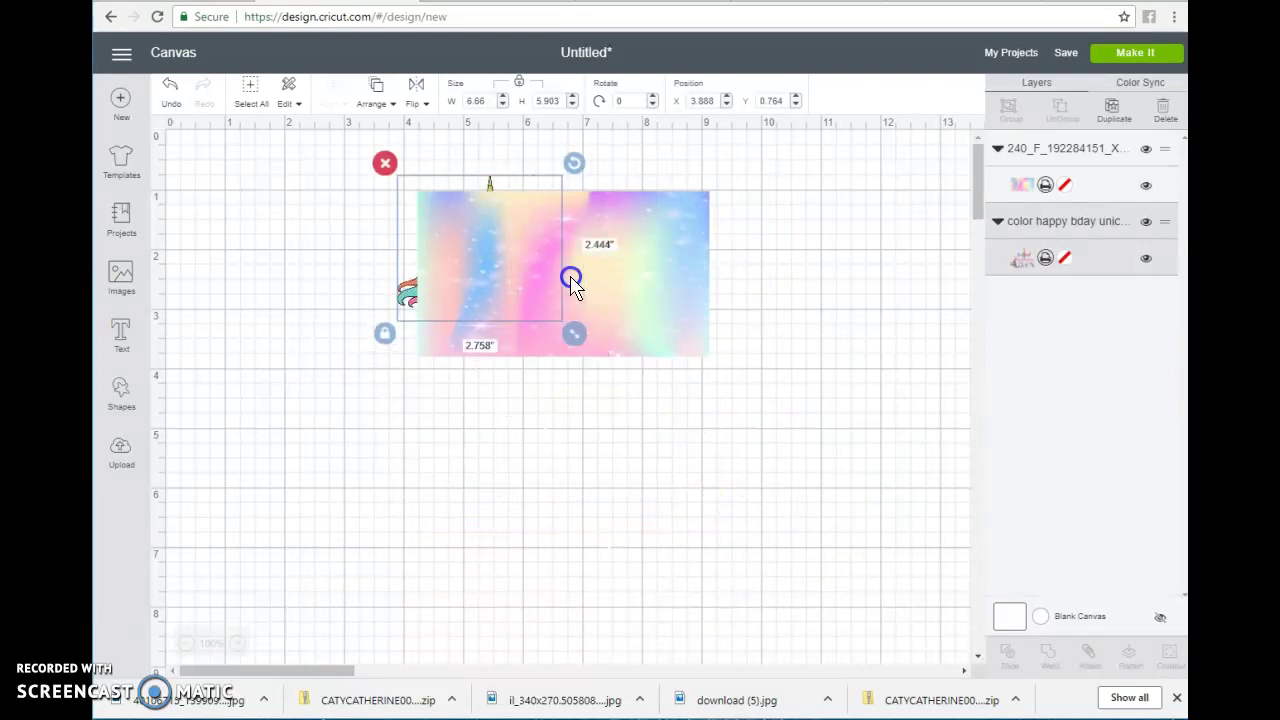
{"action": "left_click_drag", "start_coordinate": [409, 306], "coordinate": [314, 291]}
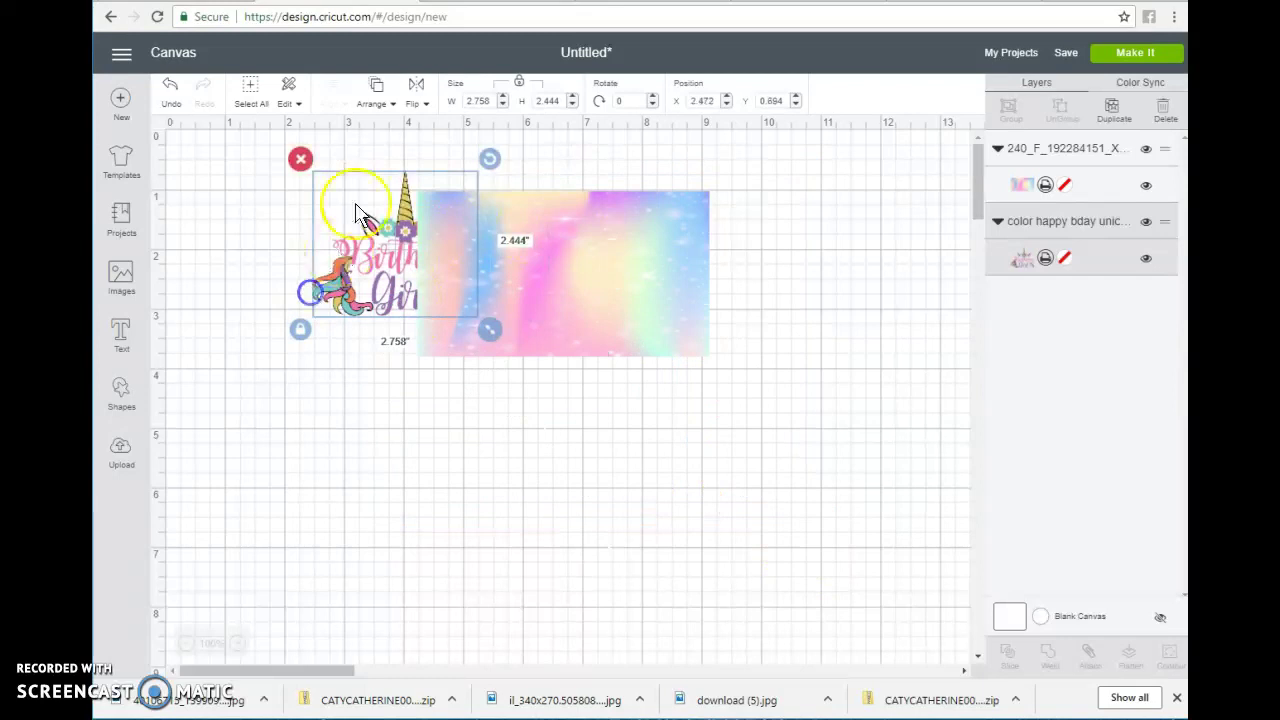
- Bring the Birthday Girl image forward in front of the pastel background and center it on the background
{"action": "left_click", "coordinate": [375, 104]}
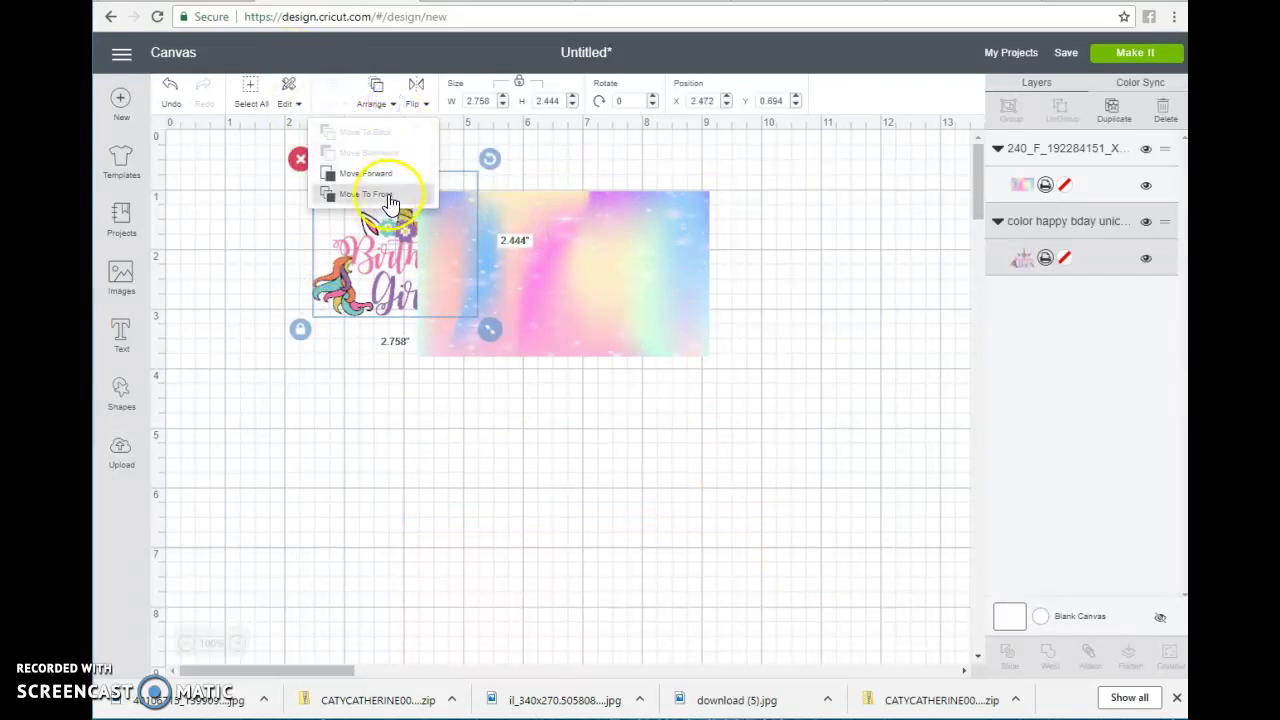
{"action": "left_click", "coordinate": [378, 172]}
{"action": "left_click_drag", "start_coordinate": [394, 287], "coordinate": [556, 304]}
{"action": "left_click", "coordinate": [787, 383]}
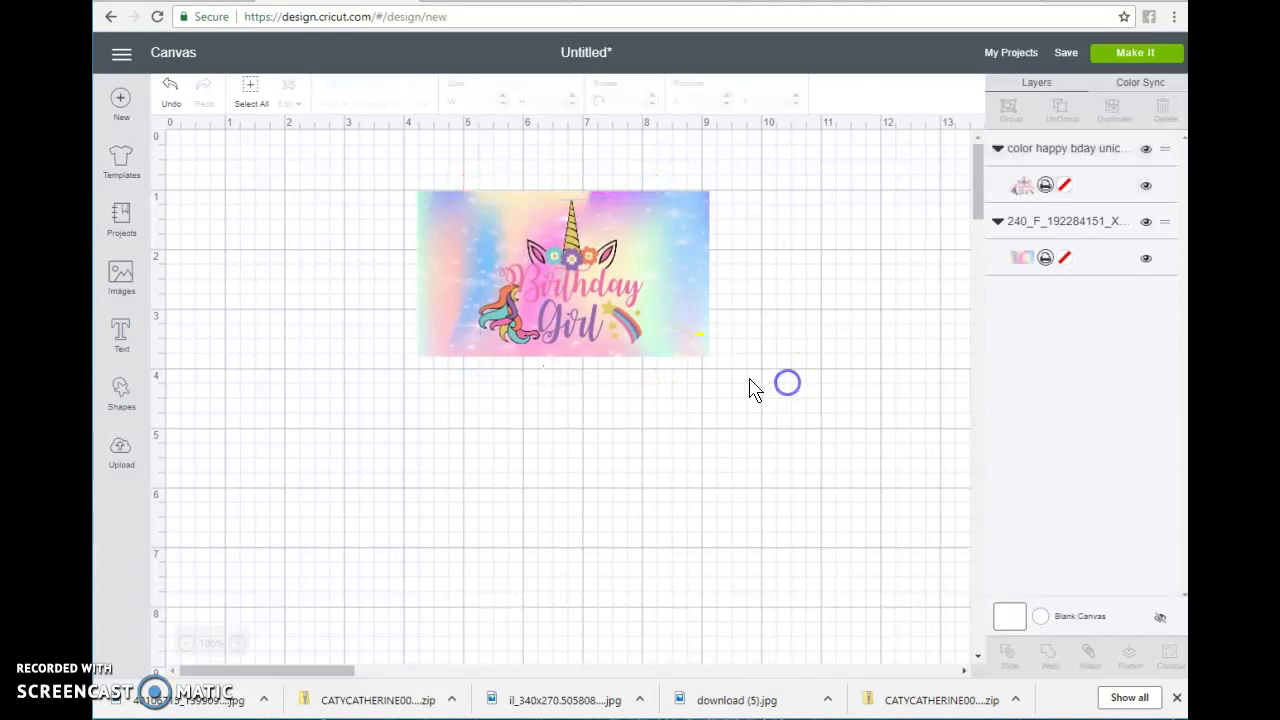
- Flatten the Birthday Girl image and pastel background together, and shift the flattened banner left to about X 3.708
{"action": "left_click", "coordinate": [338, 233]}
{"action": "left_click_drag", "start_coordinate": [369, 250], "coordinate": [780, 377]}
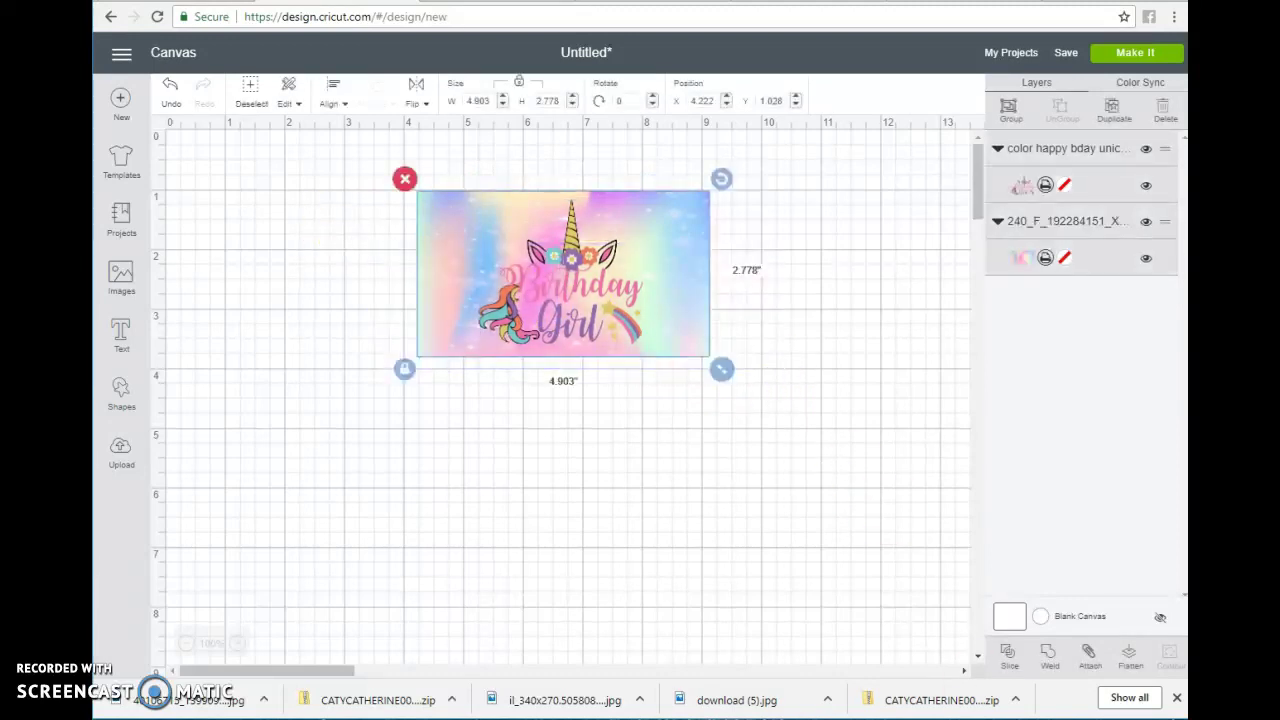
{"action": "left_click", "coordinate": [1128, 660]}
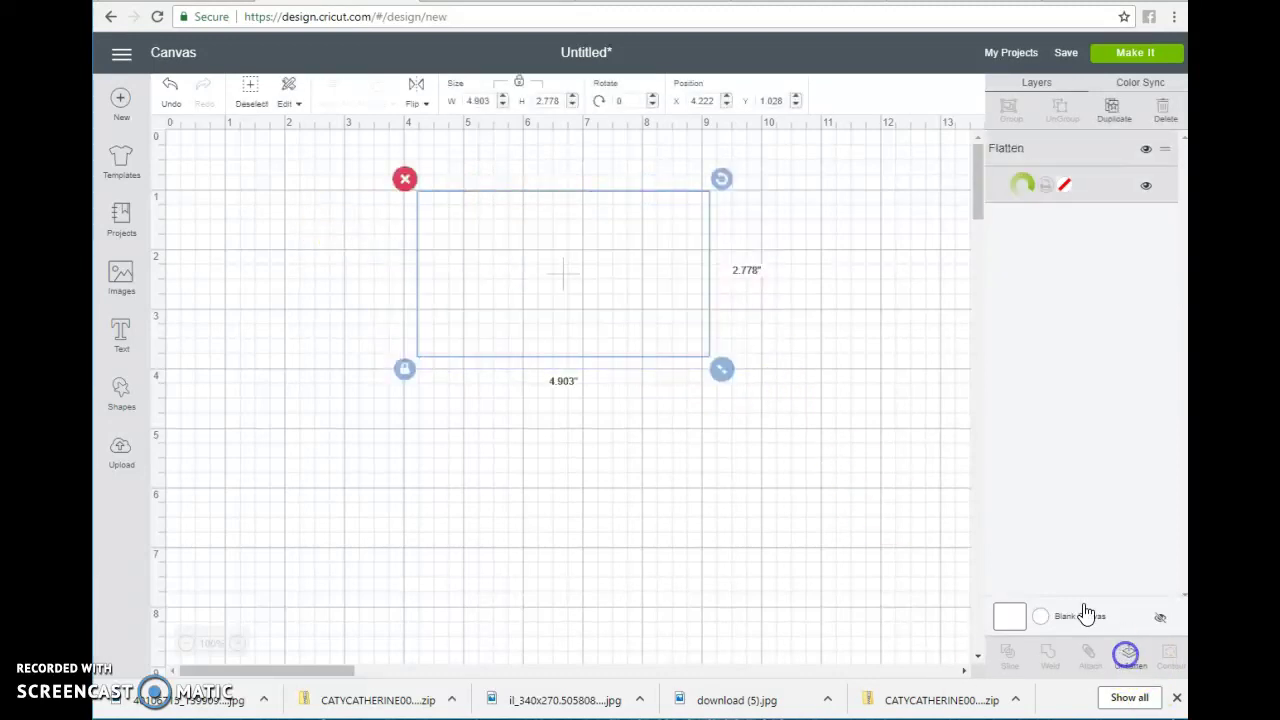
{"action": "left_click", "coordinate": [710, 452]}
{"action": "left_click_drag", "start_coordinate": [590, 307], "coordinate": [620, 321]}
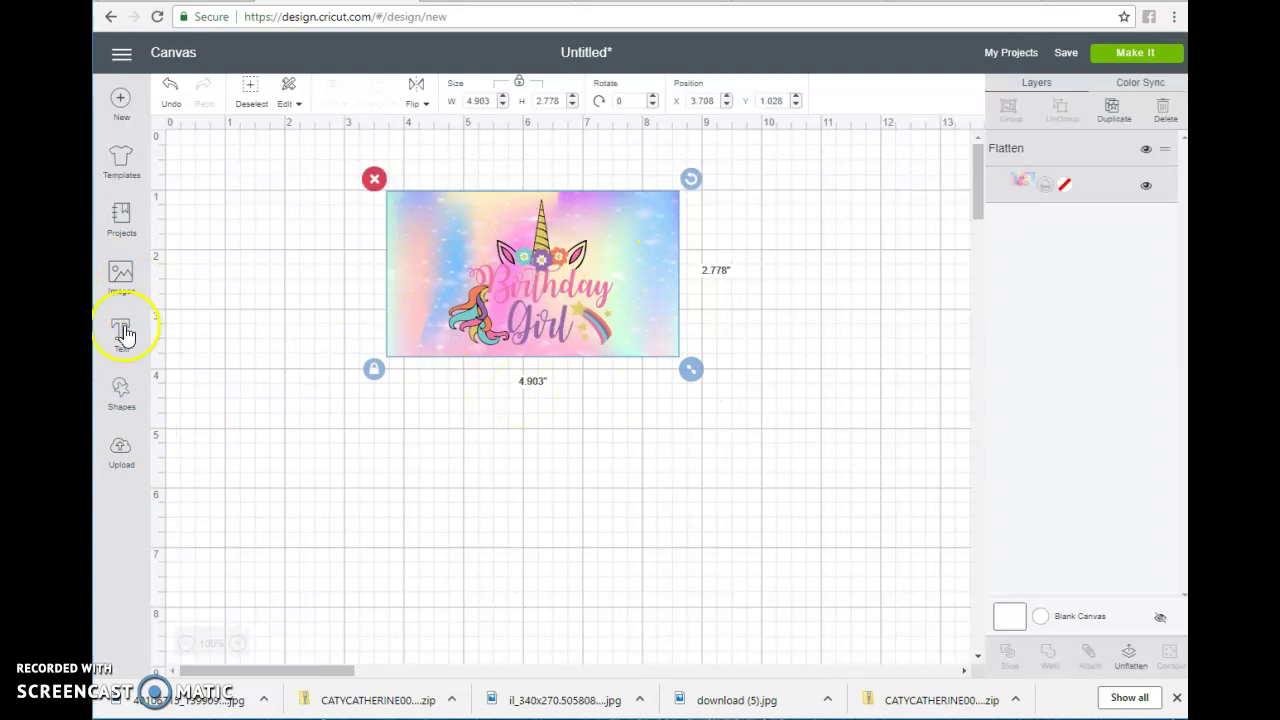
- Insert a circle, shrink it to 1 in across and place it below the banner
{"action": "left_click", "coordinate": [128, 387]}
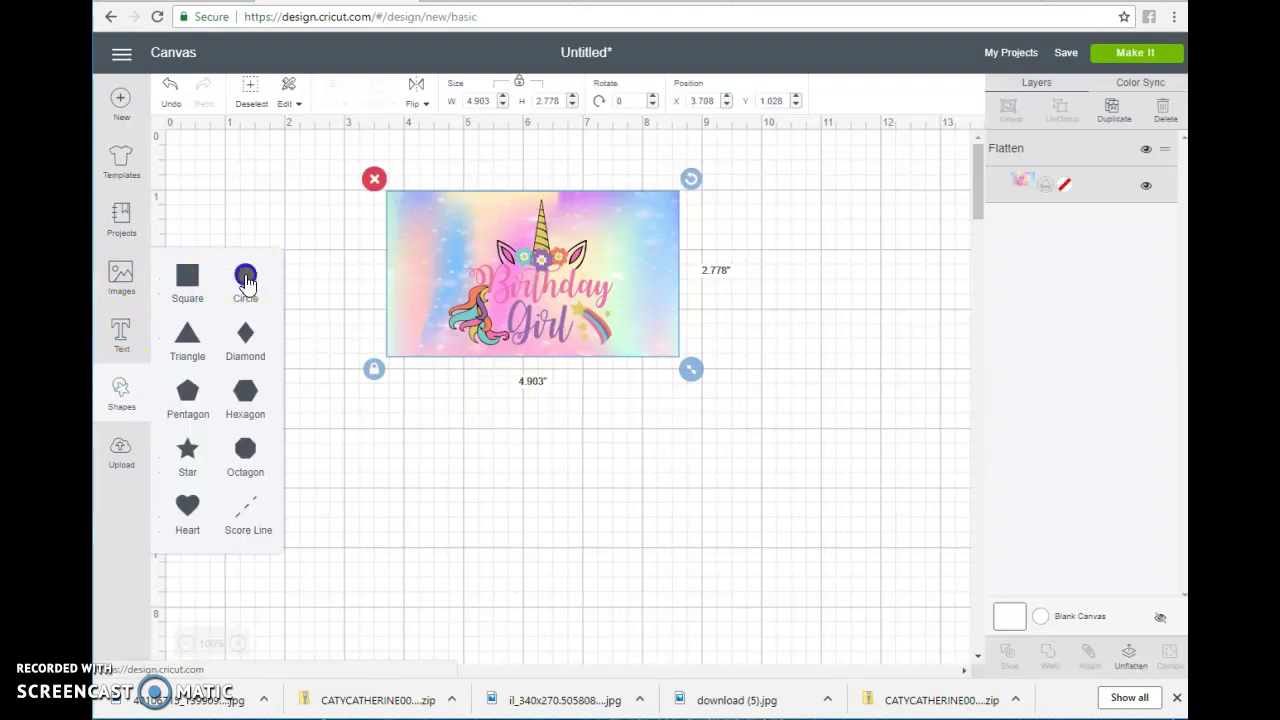
{"action": "left_click", "coordinate": [546, 480]}
{"action": "key", "text": "ctrl+v"}
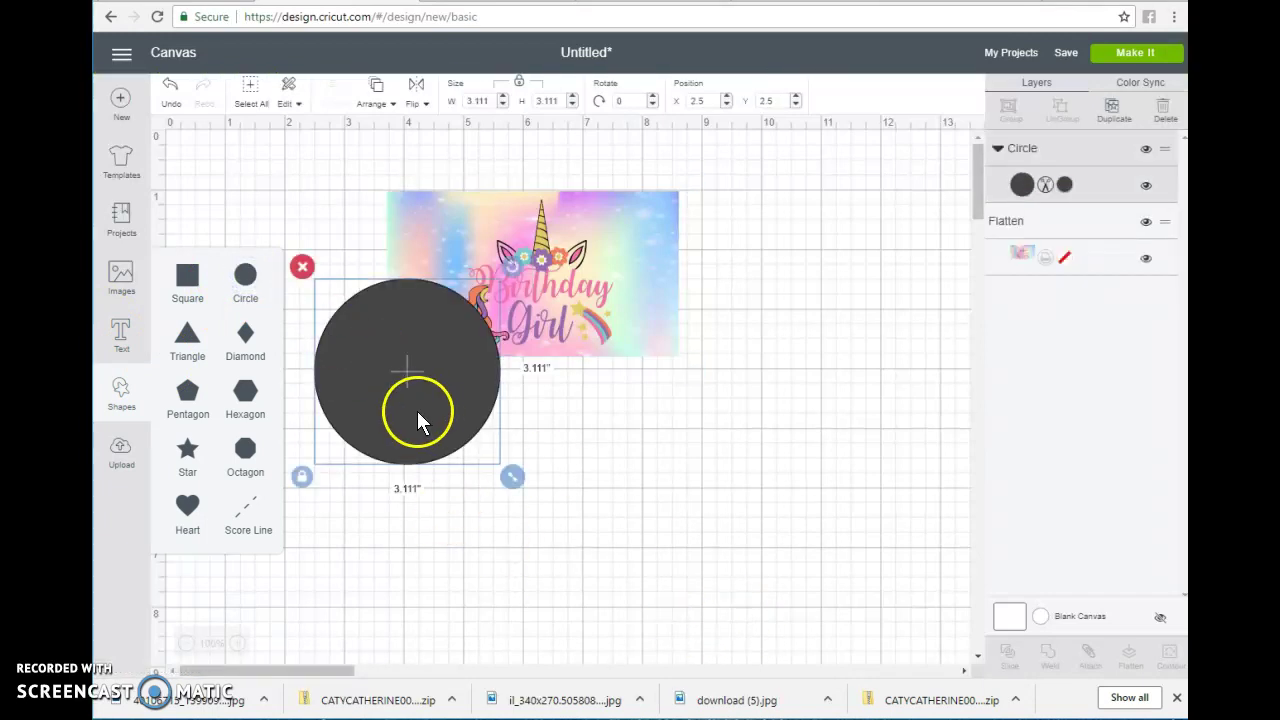
{"action": "left_click_drag", "start_coordinate": [510, 478], "coordinate": [383, 386]}
{"action": "left_click_drag", "start_coordinate": [367, 338], "coordinate": [485, 443]}
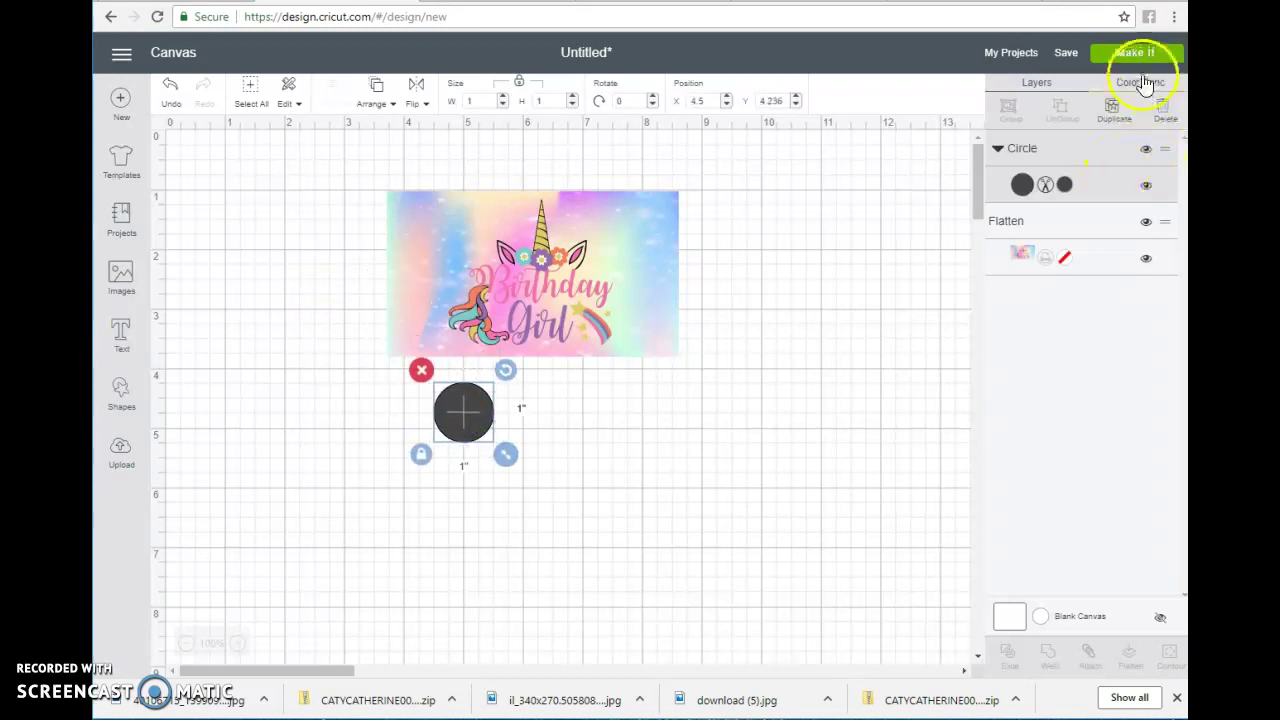
- Duplicate the 1 in circle twice and move the last copy below and right of the banner, about X 9.069, Y 3.833
{"action": "left_click", "coordinate": [1110, 117]}
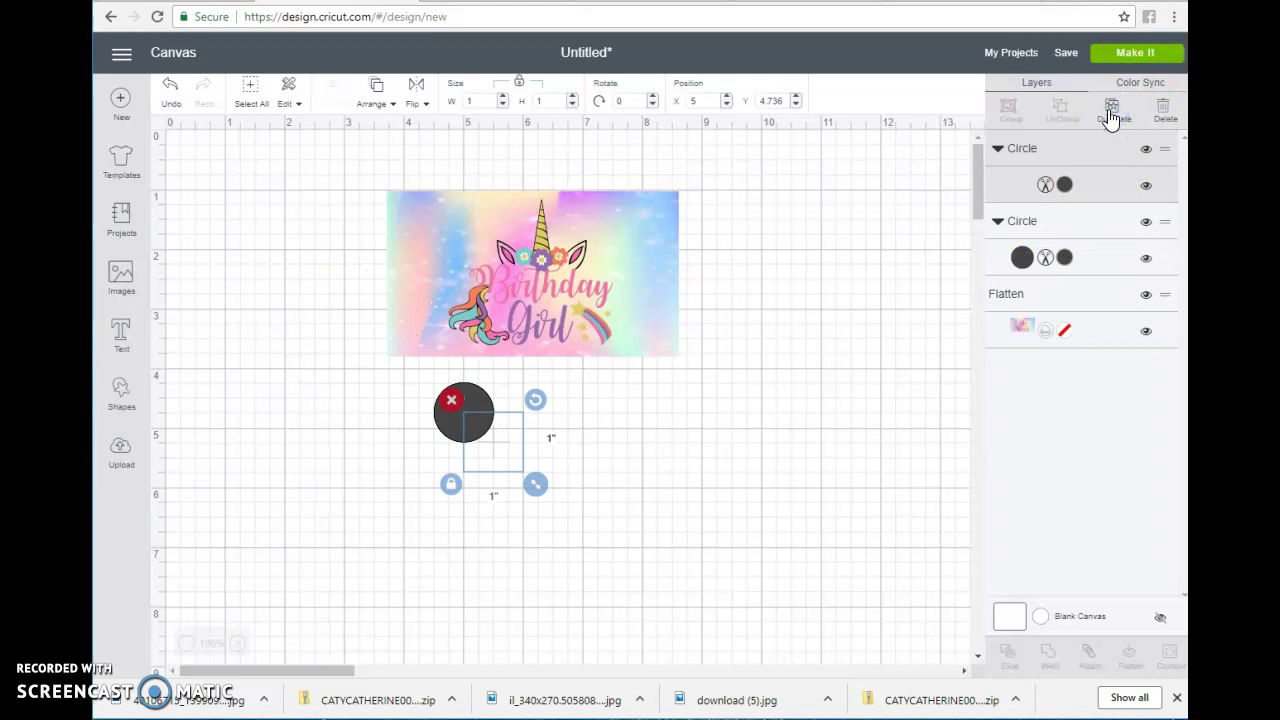
{"action": "left_click", "coordinate": [1110, 117]}
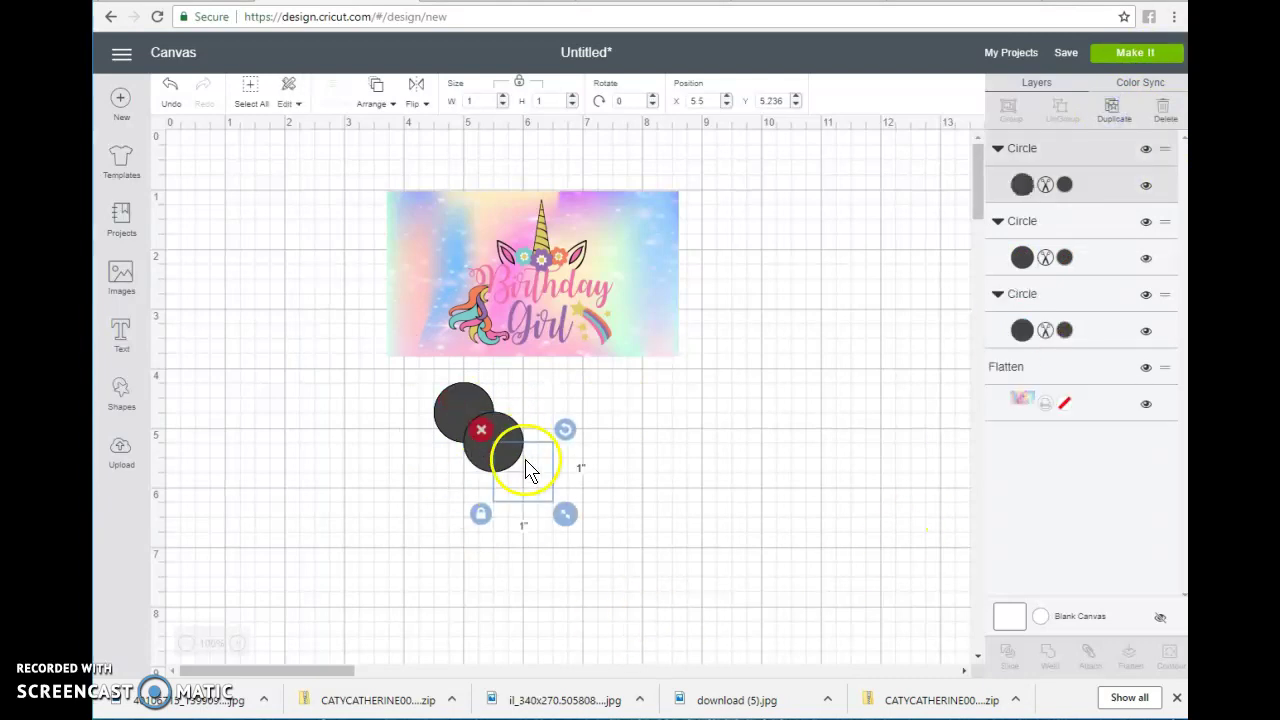
{"action": "left_click_drag", "start_coordinate": [530, 475], "coordinate": [756, 428]}
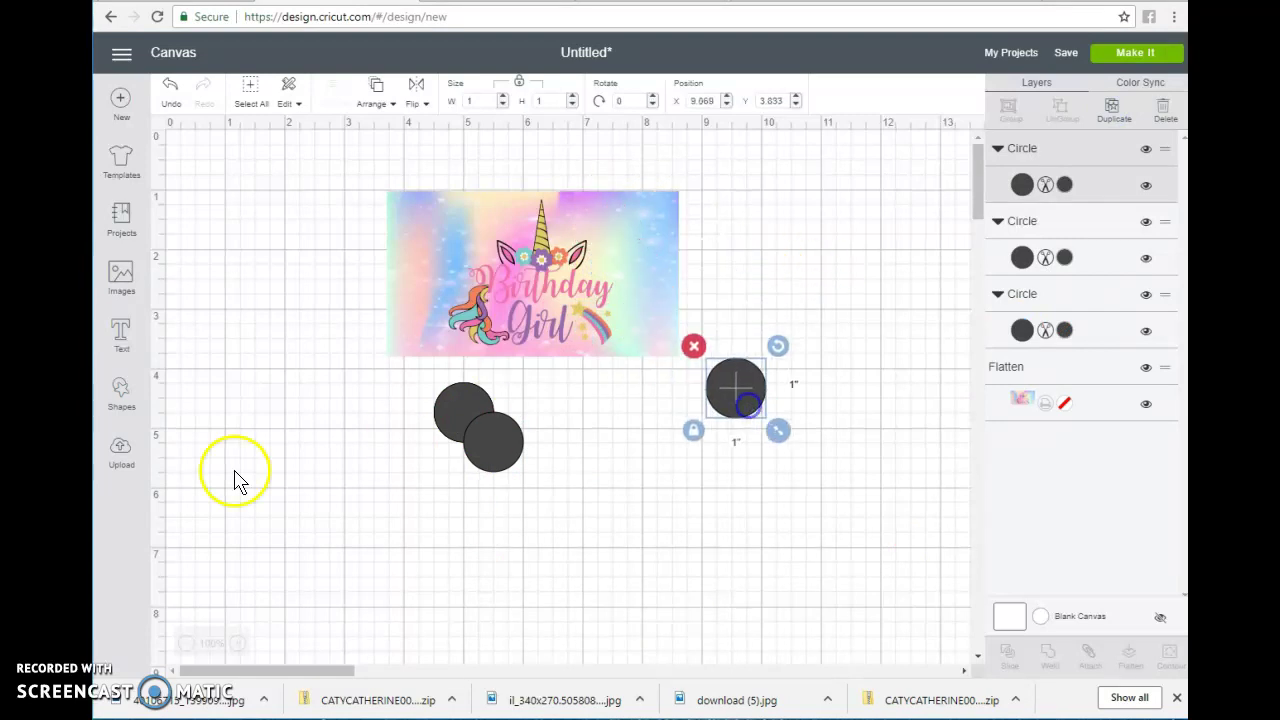
- Add a text object reading "10%" to the canvas
{"action": "left_click", "coordinate": [122, 340]}
{"action": "left_click", "coordinate": [344, 576]}
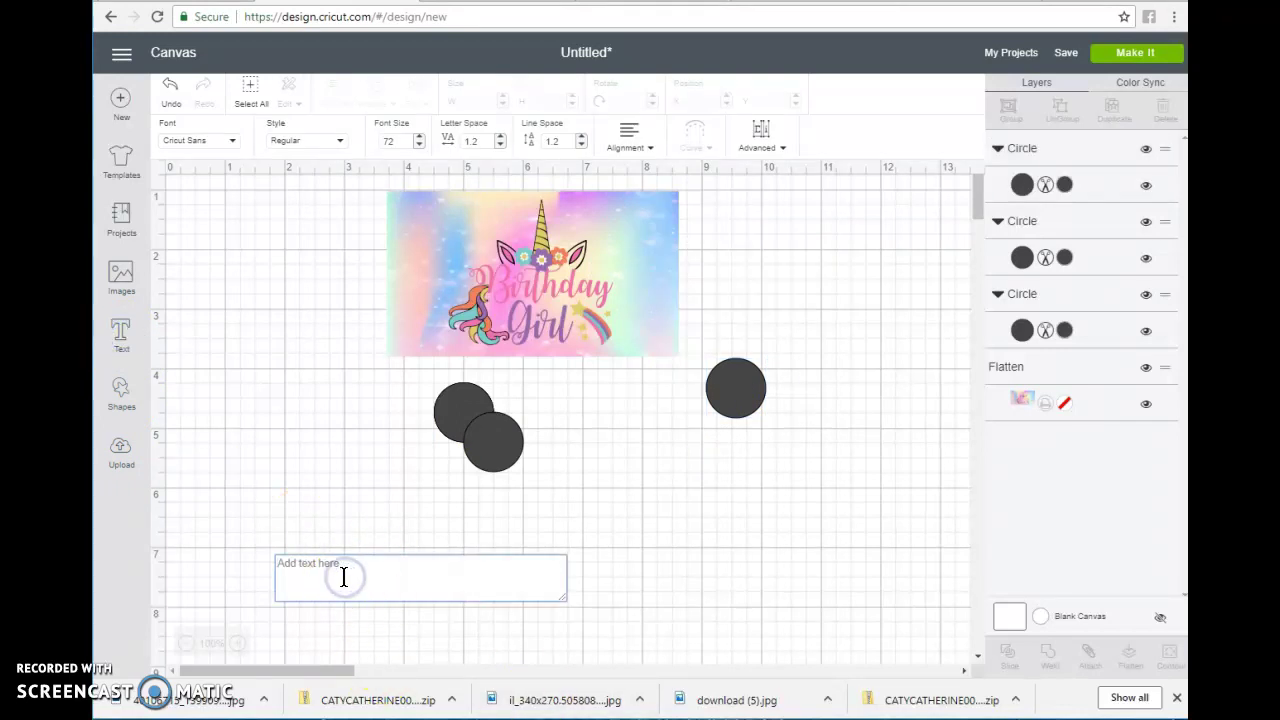
{"action": "type", "text": "10"}
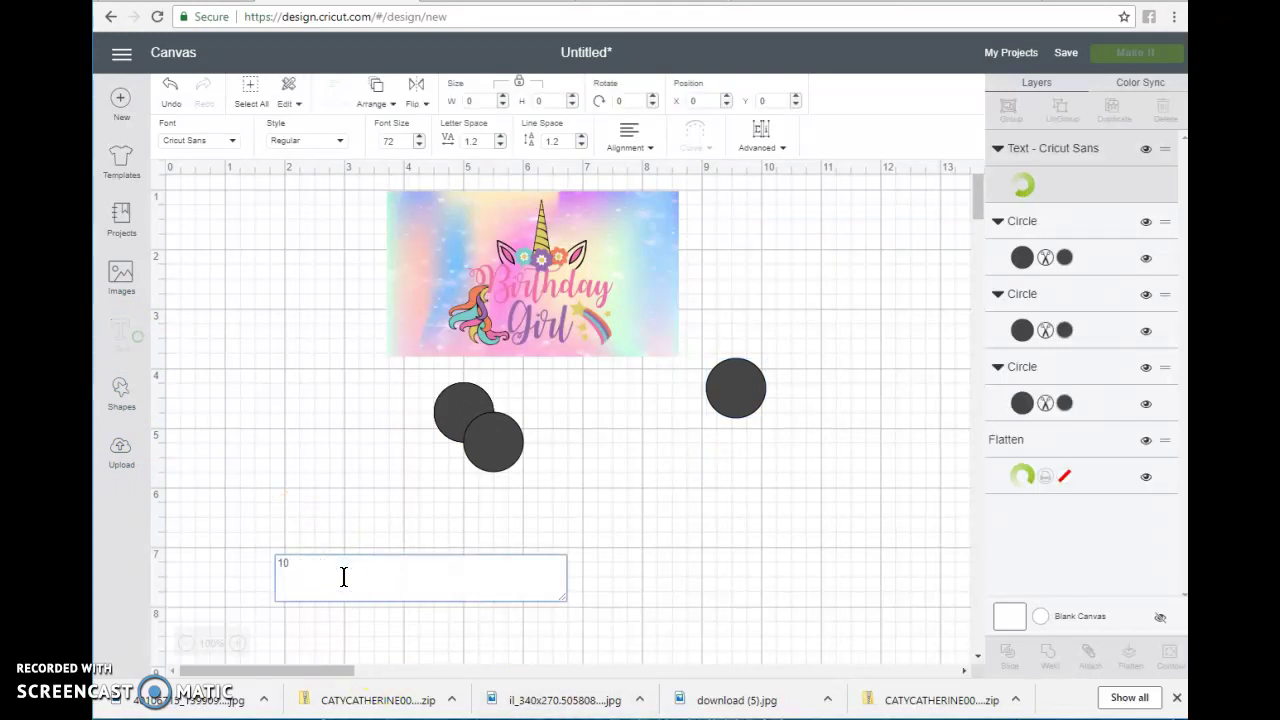
{"action": "type", "text": "%"}
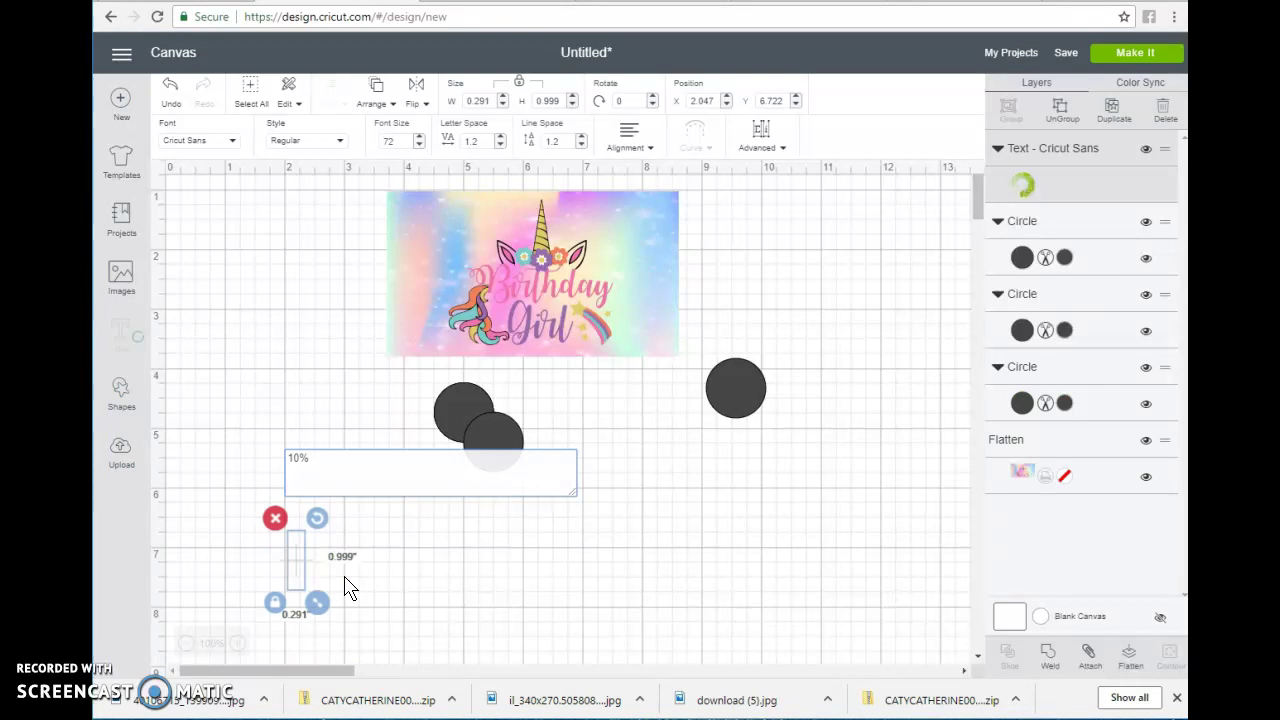
- Complete the text as "10%off", shrink it to about 0.84 in wide, and place it at the banner's upper right
{"action": "type", "text": "off"}
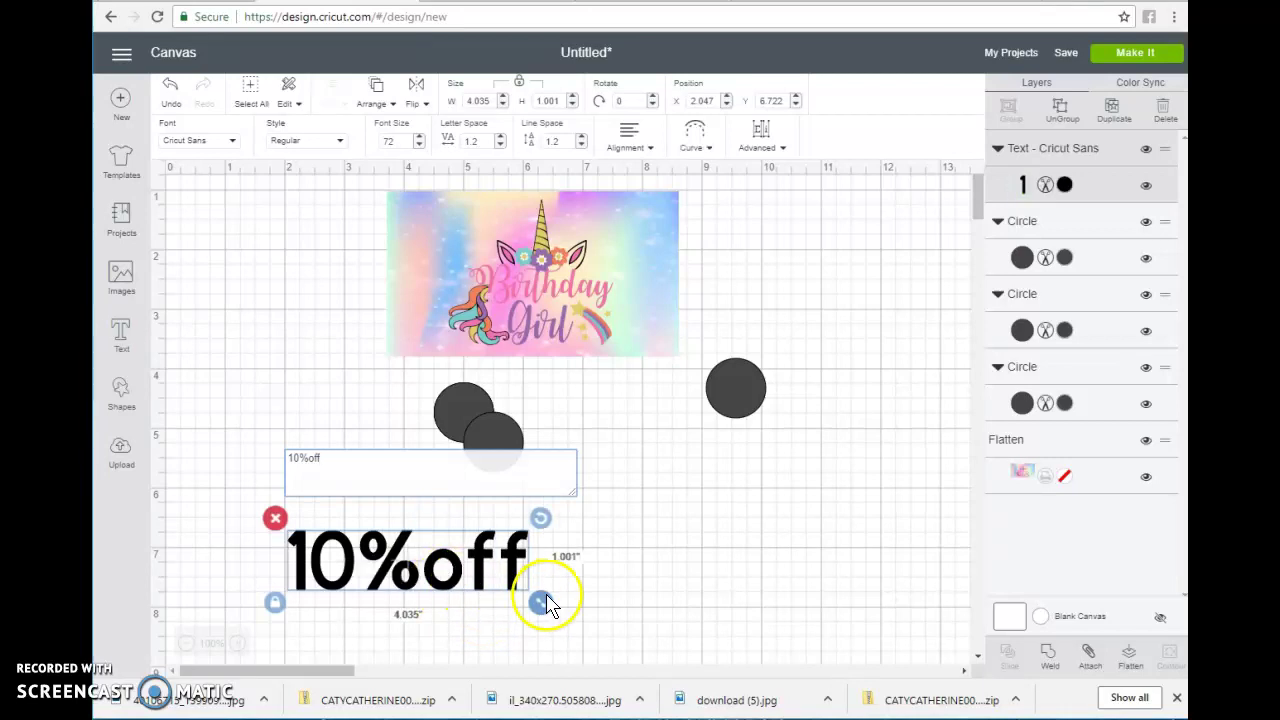
{"action": "left_click", "coordinate": [513, 590]}
{"action": "left_click_drag", "start_coordinate": [513, 593], "coordinate": [684, 214]}
{"action": "left_click_drag", "start_coordinate": [724, 388], "coordinate": [777, 251]}
{"action": "left_click", "coordinate": [668, 240]}
{"action": "left_click_drag", "start_coordinate": [665, 235], "coordinate": [642, 247]}
- Place the nearby 1 in circle over the "10%off" text at about X 7.361, Y 1.278, and bring it in front of the text
{"action": "left_click_drag", "start_coordinate": [748, 251], "coordinate": [619, 265]}
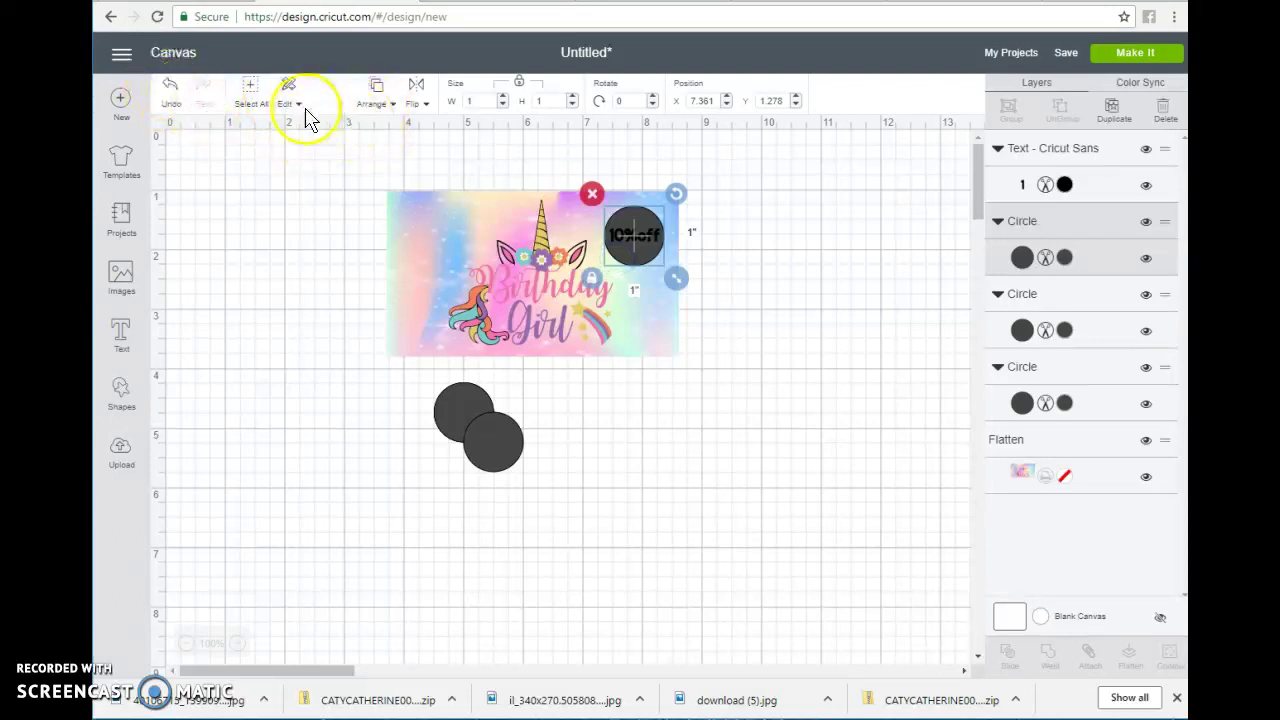
{"action": "left_click", "coordinate": [364, 104]}
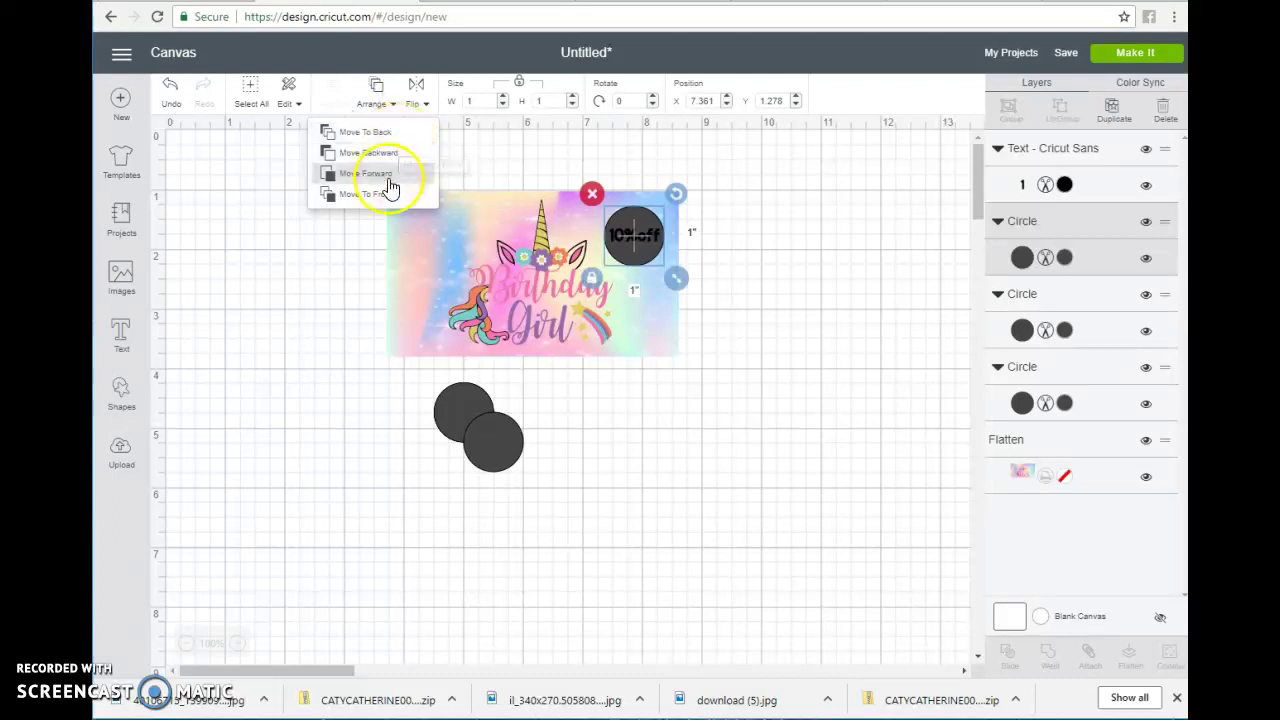
{"action": "left_click", "coordinate": [389, 186]}
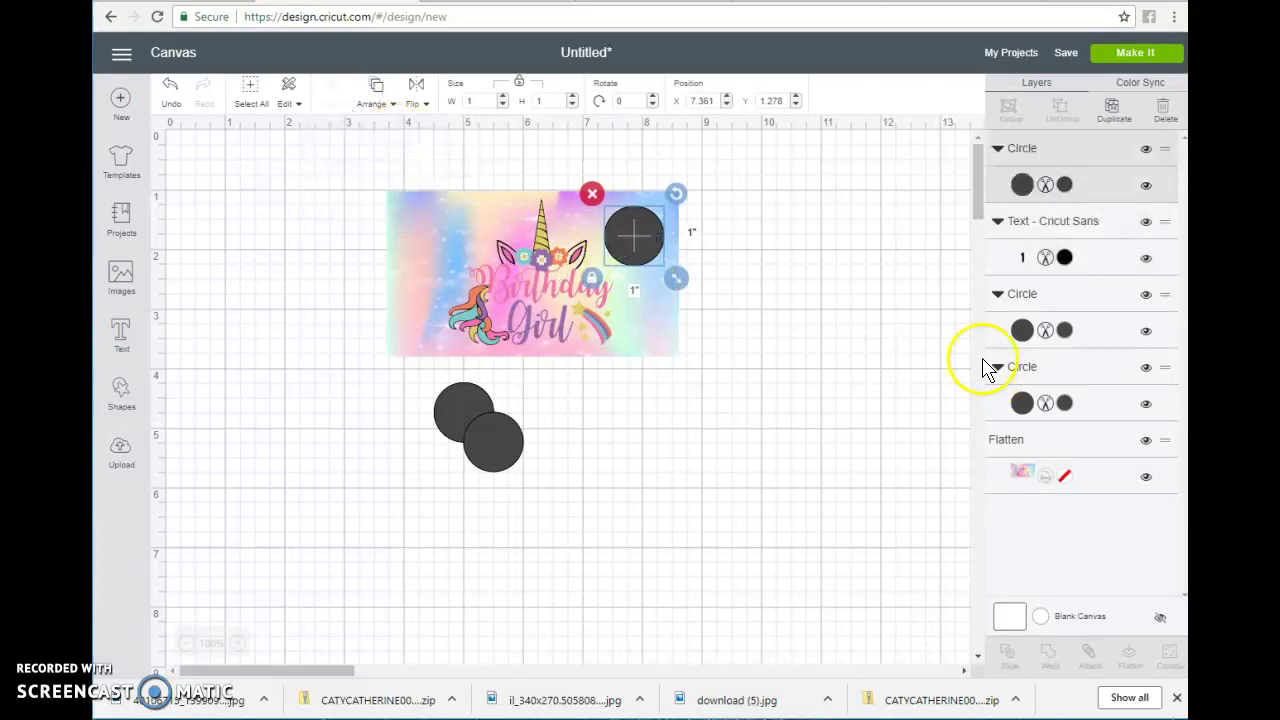
{"action": "left_click", "coordinate": [833, 310]}
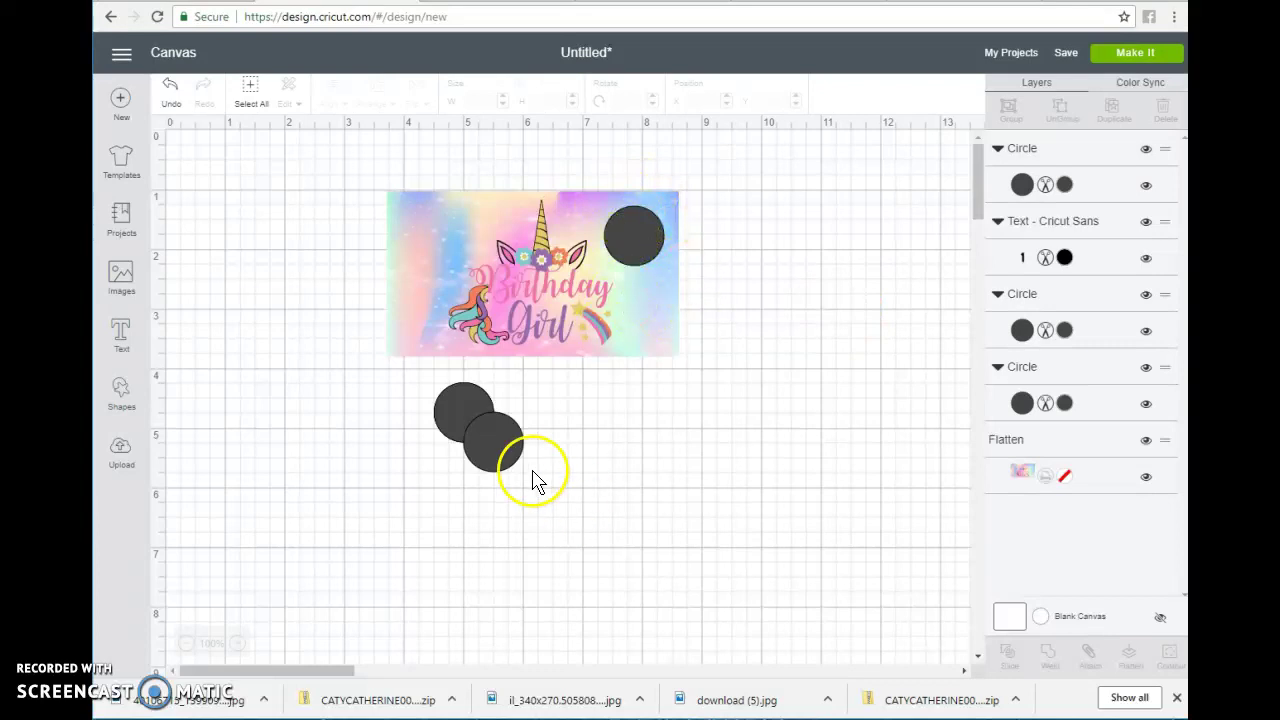
- Place the two remaining 1 in circles along the banner's left side, at about X 3.861, Y 1.222 and X 3.931, Y 2.75
{"action": "left_click_drag", "start_coordinate": [500, 443], "coordinate": [438, 233]}
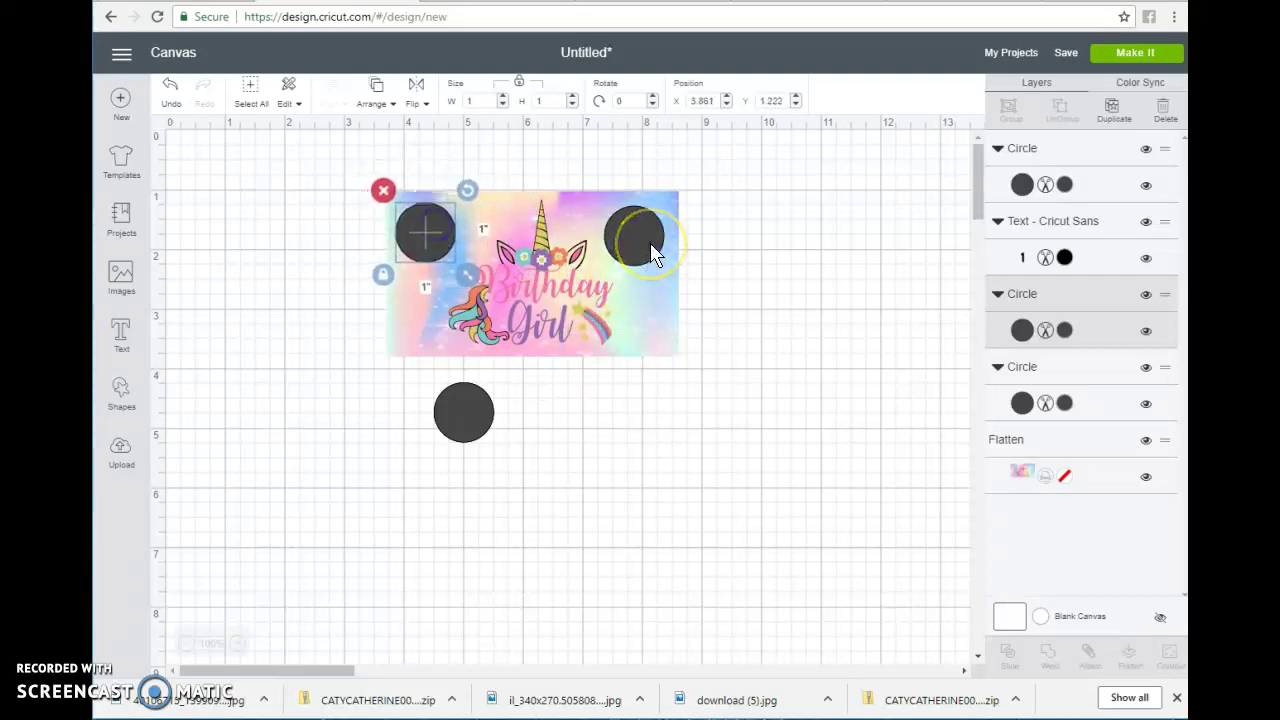
{"action": "left_click_drag", "start_coordinate": [462, 422], "coordinate": [427, 333]}
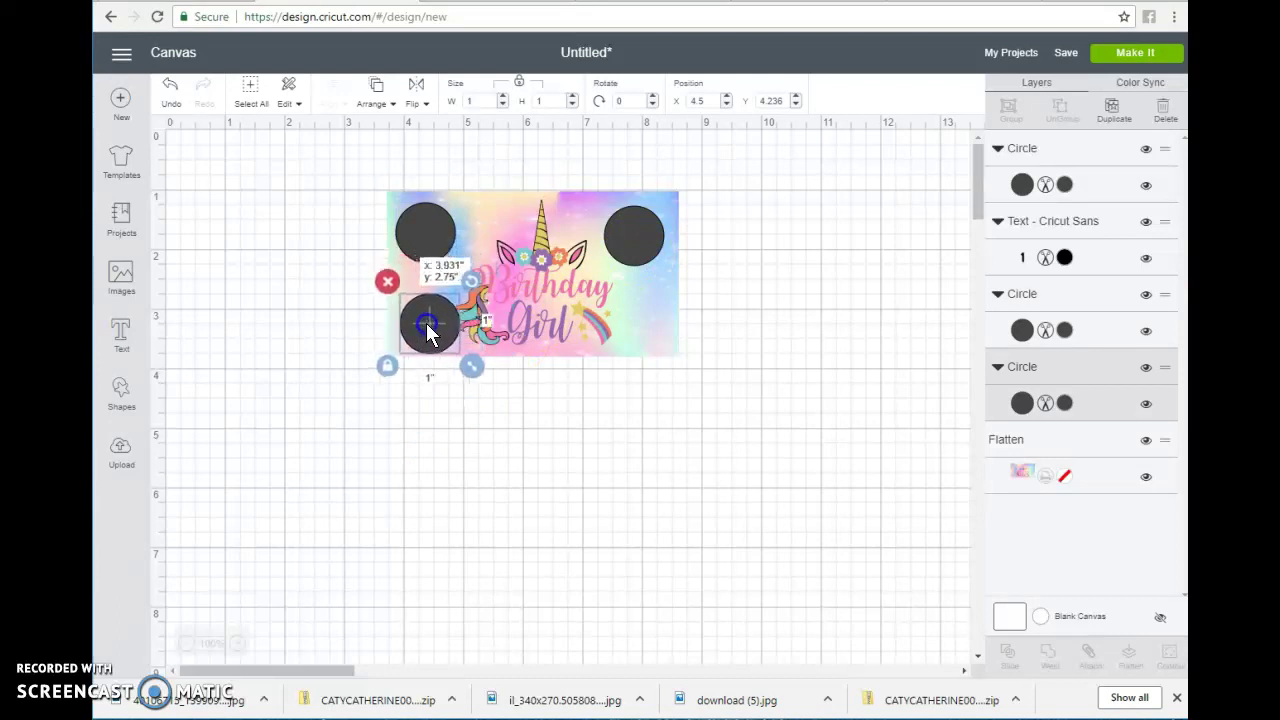
- Move the circle off the "10%off" text, duplicate the text, and place the copy at the banner's lower right
{"action": "left_click_drag", "start_coordinate": [648, 258], "coordinate": [740, 272]}
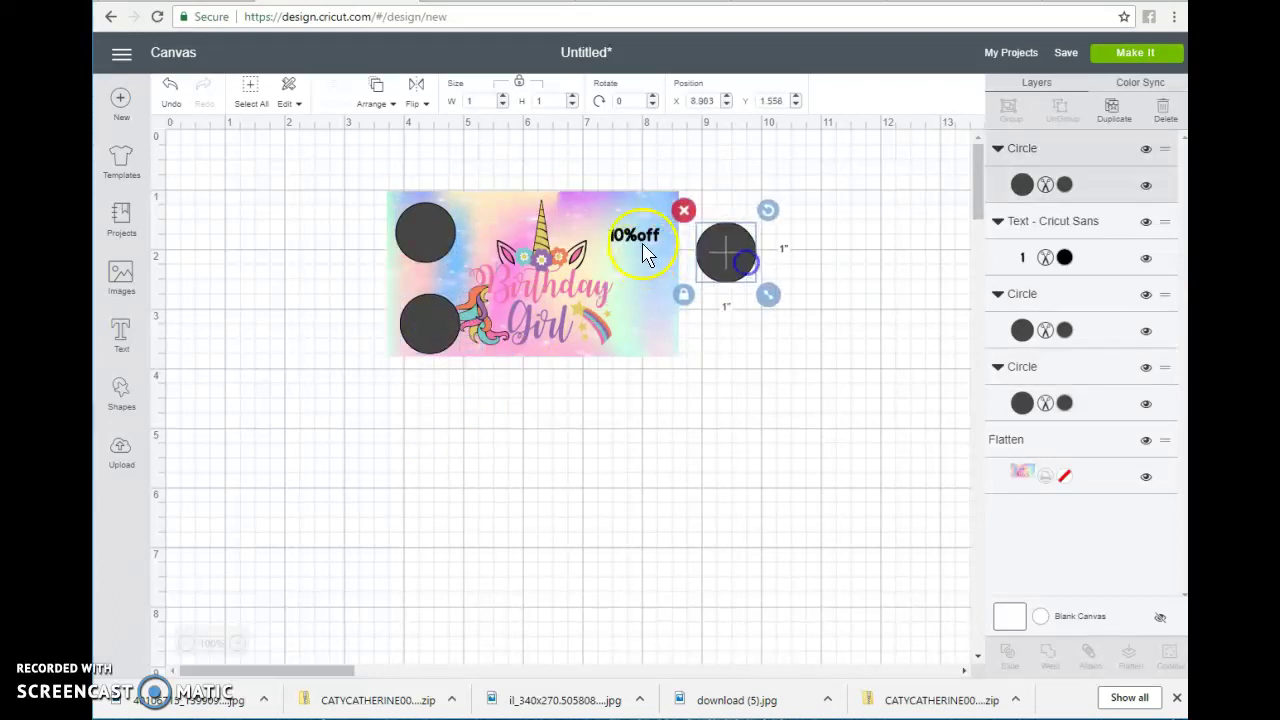
{"action": "left_click", "coordinate": [642, 238]}
{"action": "left_click", "coordinate": [648, 245]}
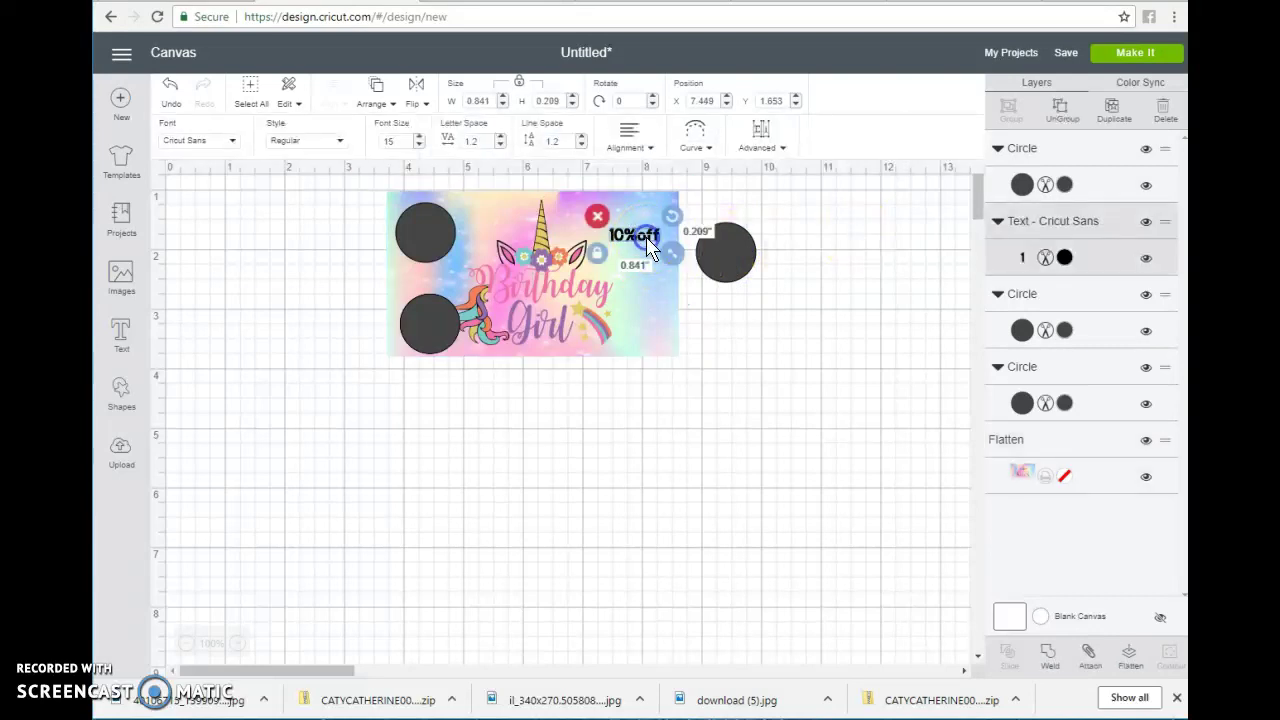
{"action": "left_click", "coordinate": [1110, 108]}
{"action": "left_click", "coordinate": [642, 290]}
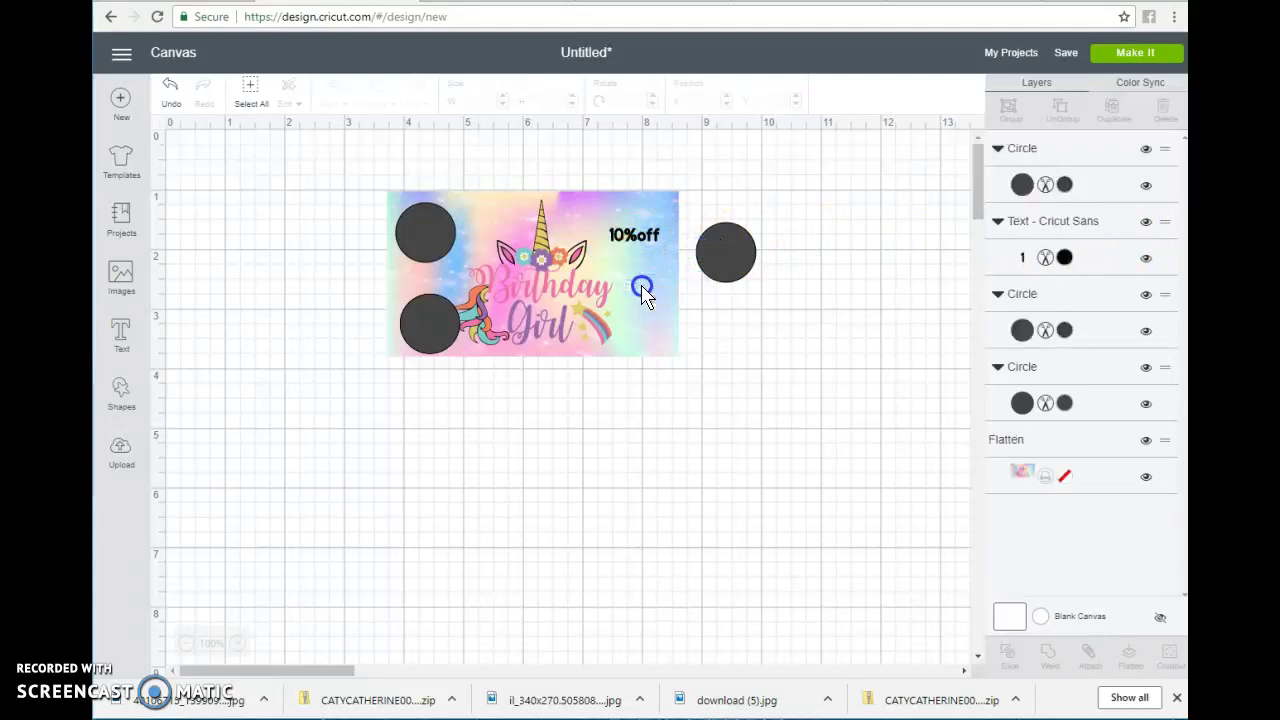
{"action": "left_click", "coordinate": [648, 250]}
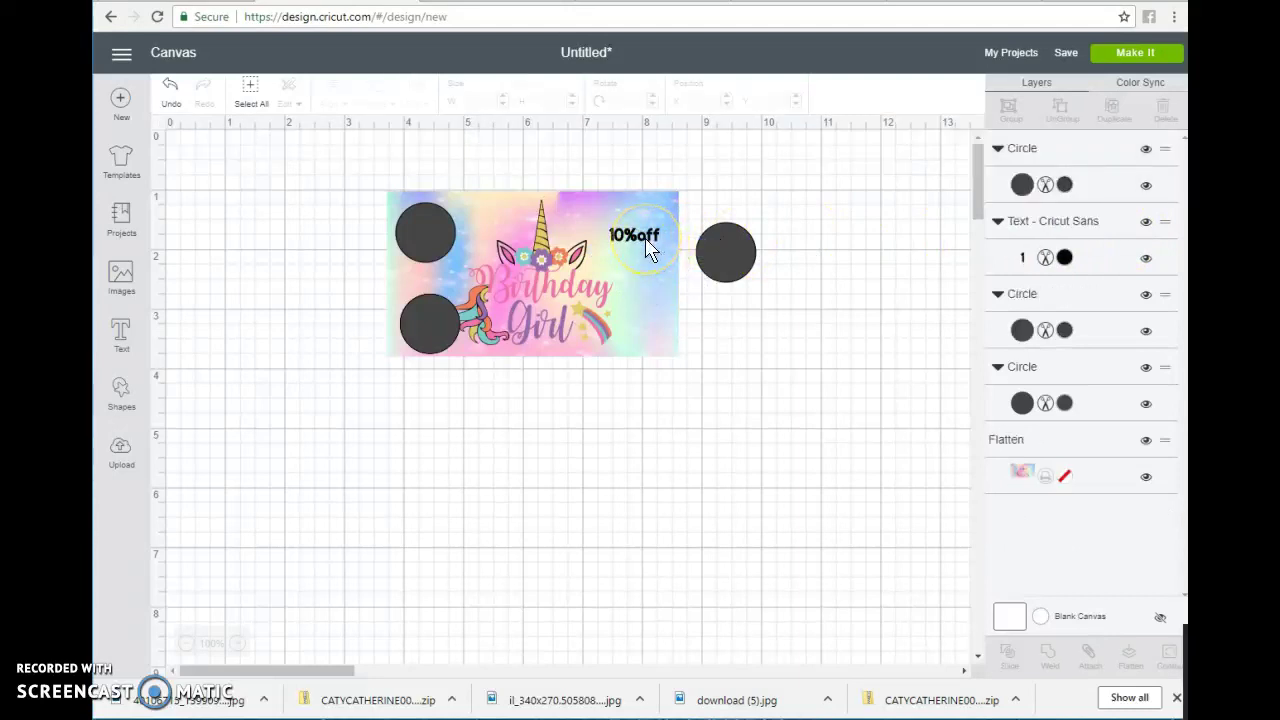
{"action": "left_click", "coordinate": [716, 250]}
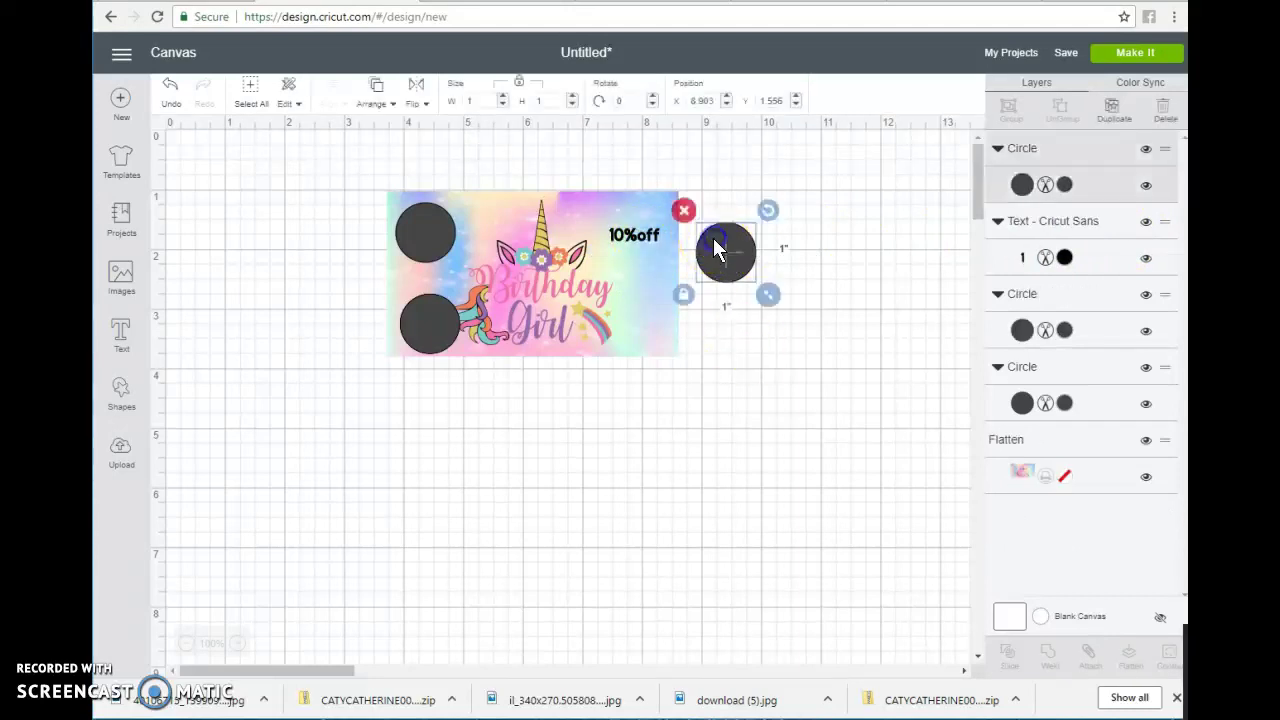
{"action": "left_click", "coordinate": [648, 252]}
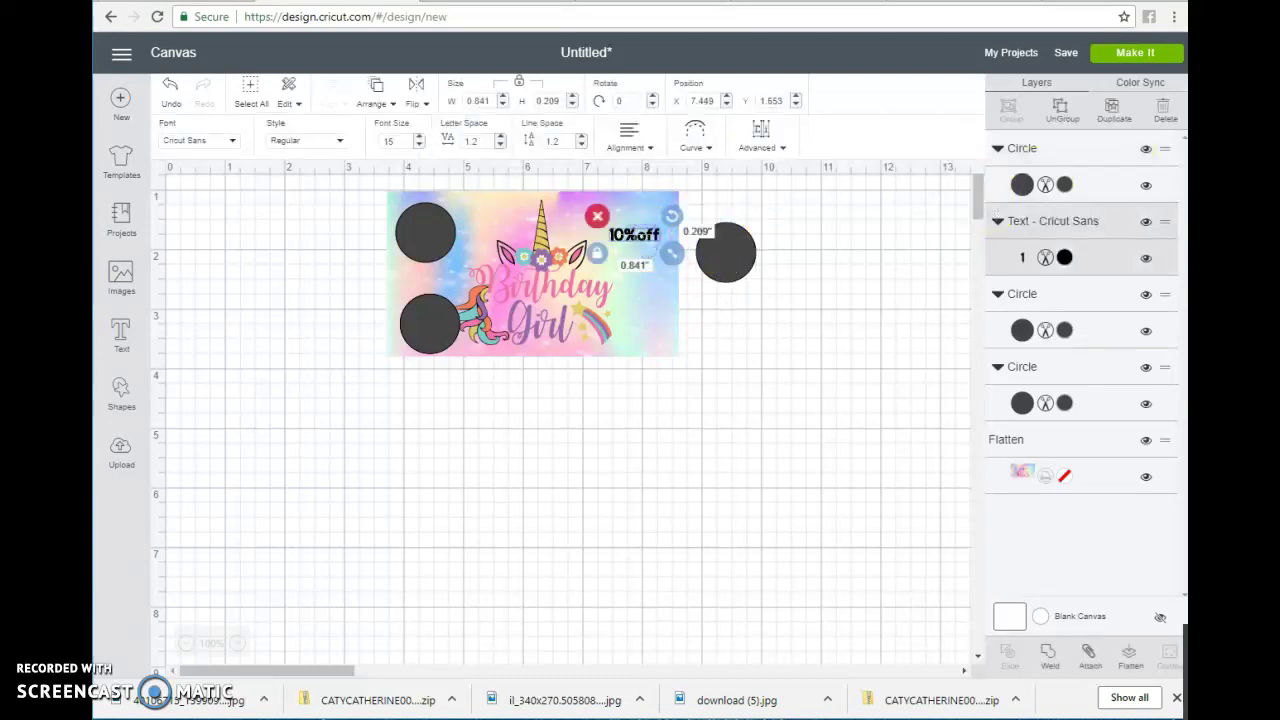
{"action": "left_click", "coordinate": [1110, 108]}
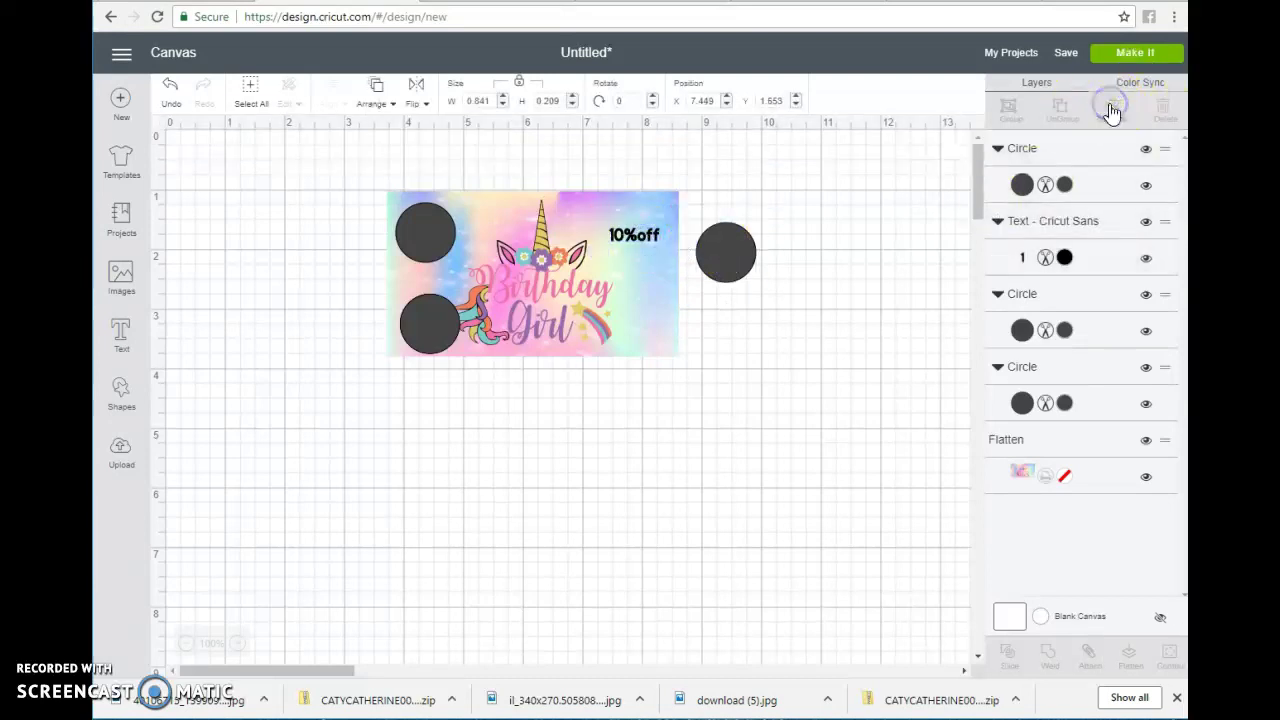
{"action": "left_click", "coordinate": [664, 280]}
{"action": "left_click_drag", "start_coordinate": [664, 280], "coordinate": [657, 335]}
- Cover the two "10%off" texts with 1 in circles at about Y 1.236 and Y 2.708, bringing the lower circle to the front
{"action": "left_click_drag", "start_coordinate": [729, 257], "coordinate": [635, 243]}
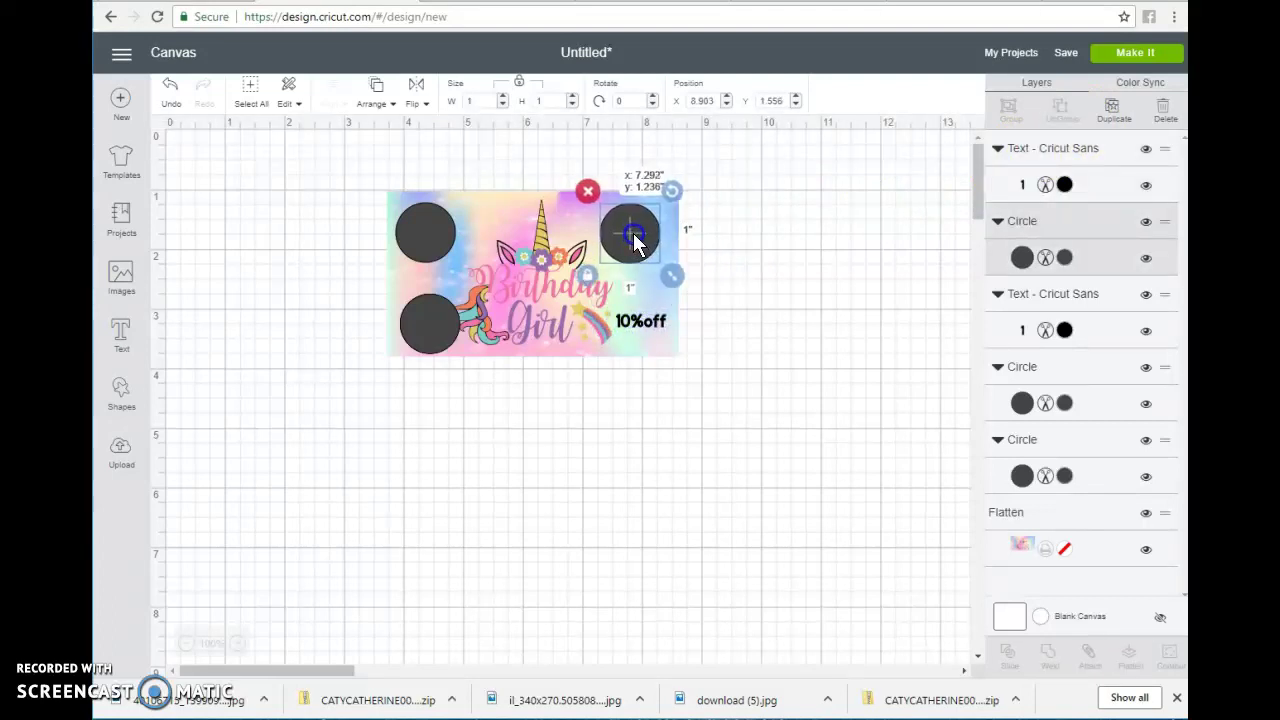
{"action": "left_click_drag", "start_coordinate": [445, 322], "coordinate": [658, 321]}
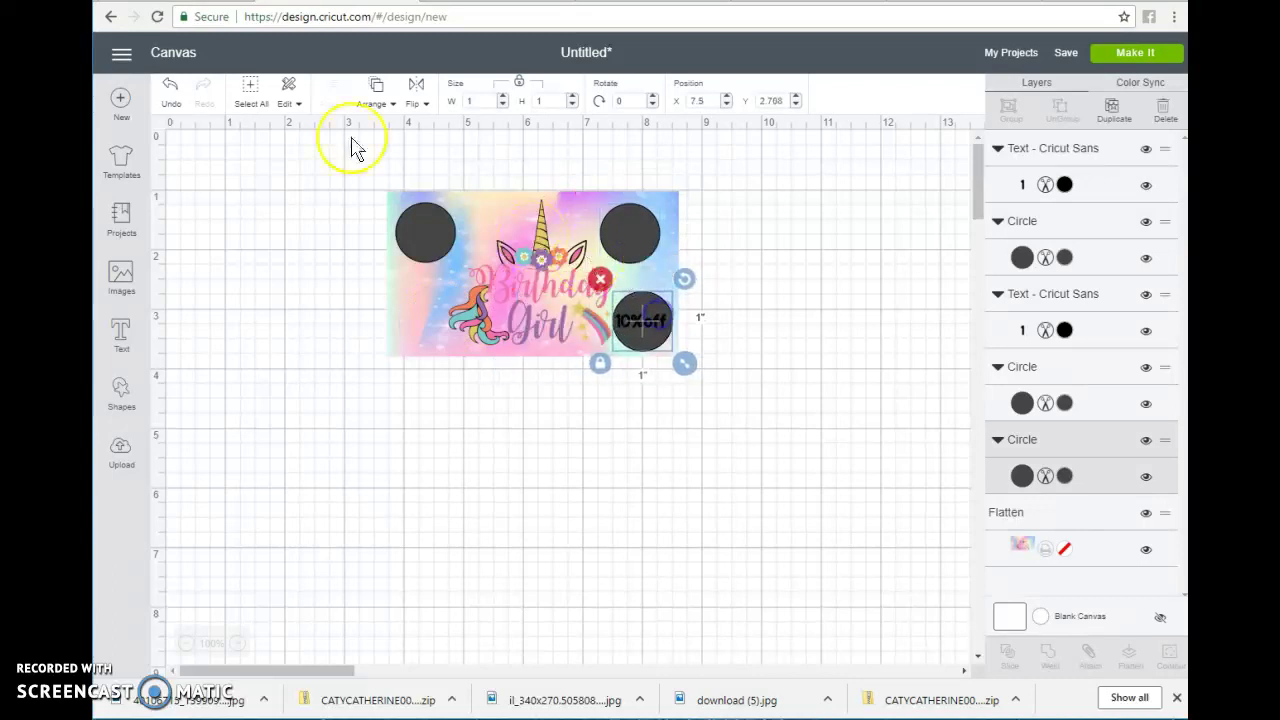
{"action": "left_click", "coordinate": [385, 108]}
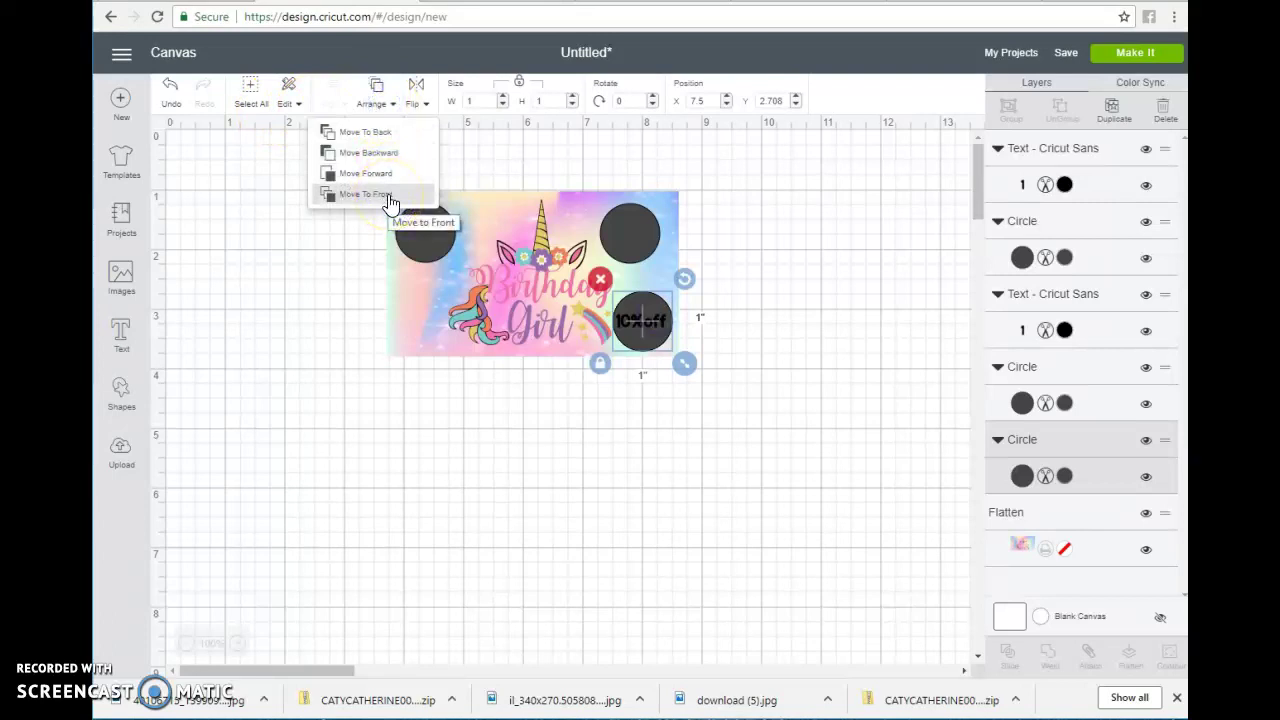
{"action": "left_click", "coordinate": [389, 196]}
- Move the circle at the banner's upper left to its lower-left corner and shrink it to about 0.667 in
{"action": "mouse_move", "coordinate": [426, 246]}
{"action": "left_mouse_down"}
{"action": "mouse_move", "coordinate": [416, 382]}
{"action": "mouse_move", "coordinate": [457, 248]}
{"action": "mouse_move", "coordinate": [445, 238]}
{"action": "left_mouse_up"}
{"action": "left_click", "coordinate": [513, 422]}
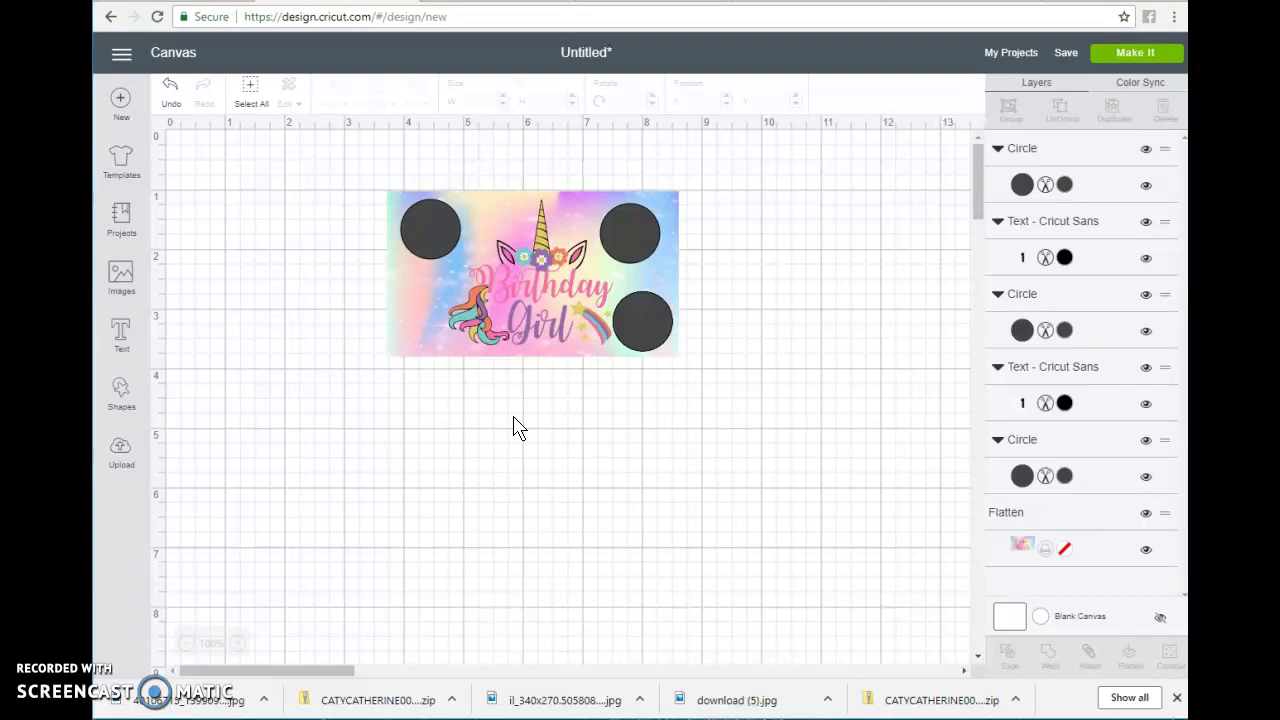
{"action": "left_click_drag", "start_coordinate": [411, 239], "coordinate": [407, 329]}
{"action": "mouse_move", "coordinate": [468, 362]}
{"action": "left_mouse_down"}
{"action": "mouse_move", "coordinate": [419, 330]}
{"action": "mouse_move", "coordinate": [458, 366]}
{"action": "left_mouse_up"}
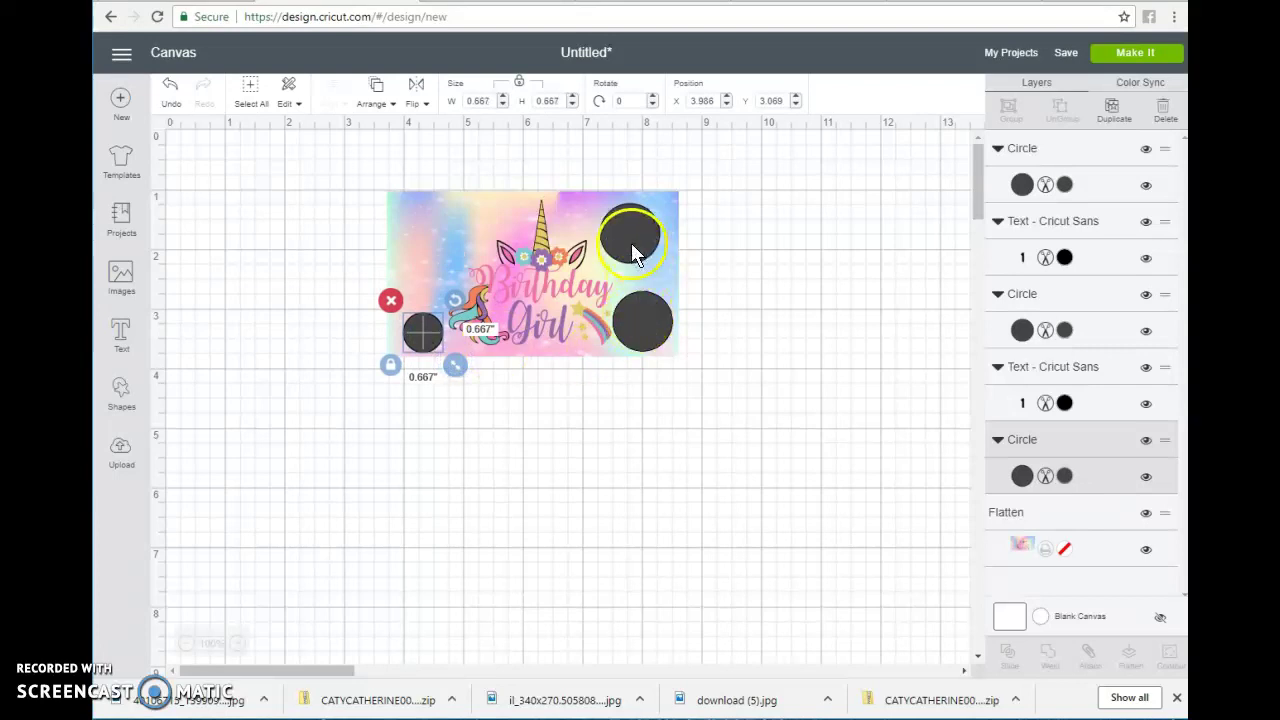
- Shrink the two circles covering the texts to about 0.6 in, moving one above the lower-left circle and the other outside the banner's left edge
{"action": "left_click_drag", "start_coordinate": [632, 247], "coordinate": [430, 300]}
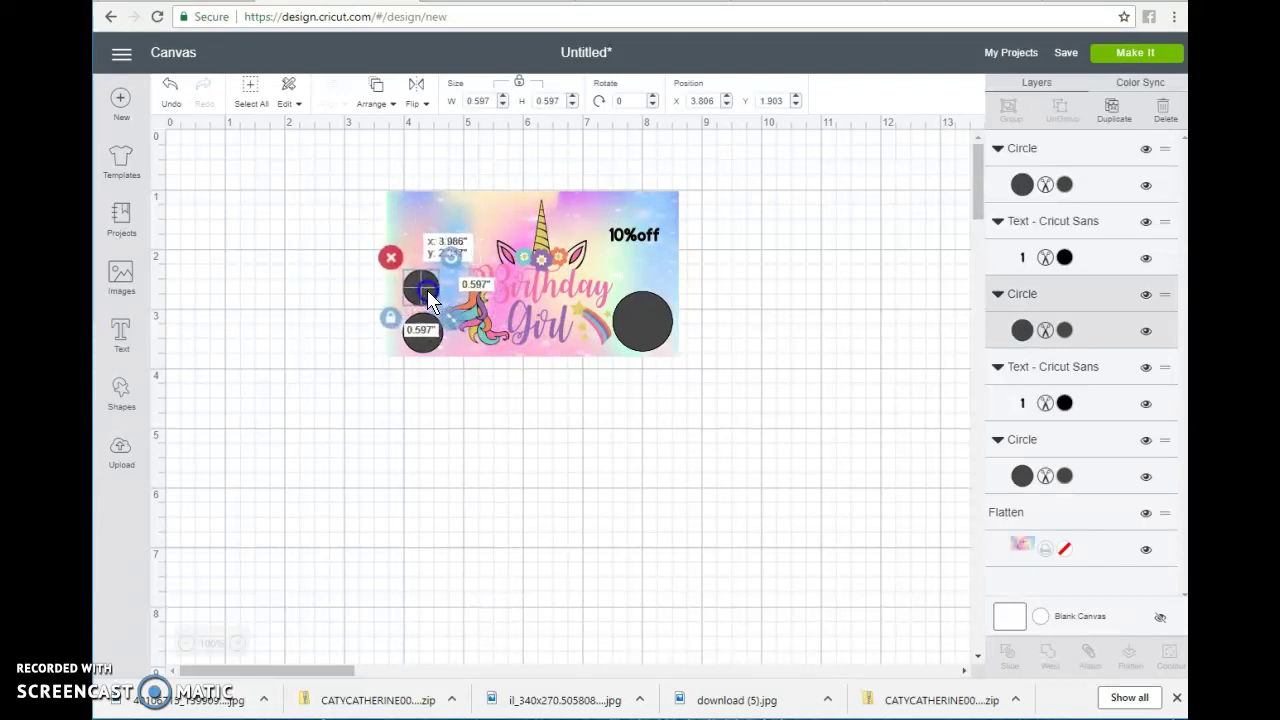
{"action": "left_click", "coordinate": [620, 316]}
{"action": "left_click_drag", "start_coordinate": [684, 358], "coordinate": [342, 250]}
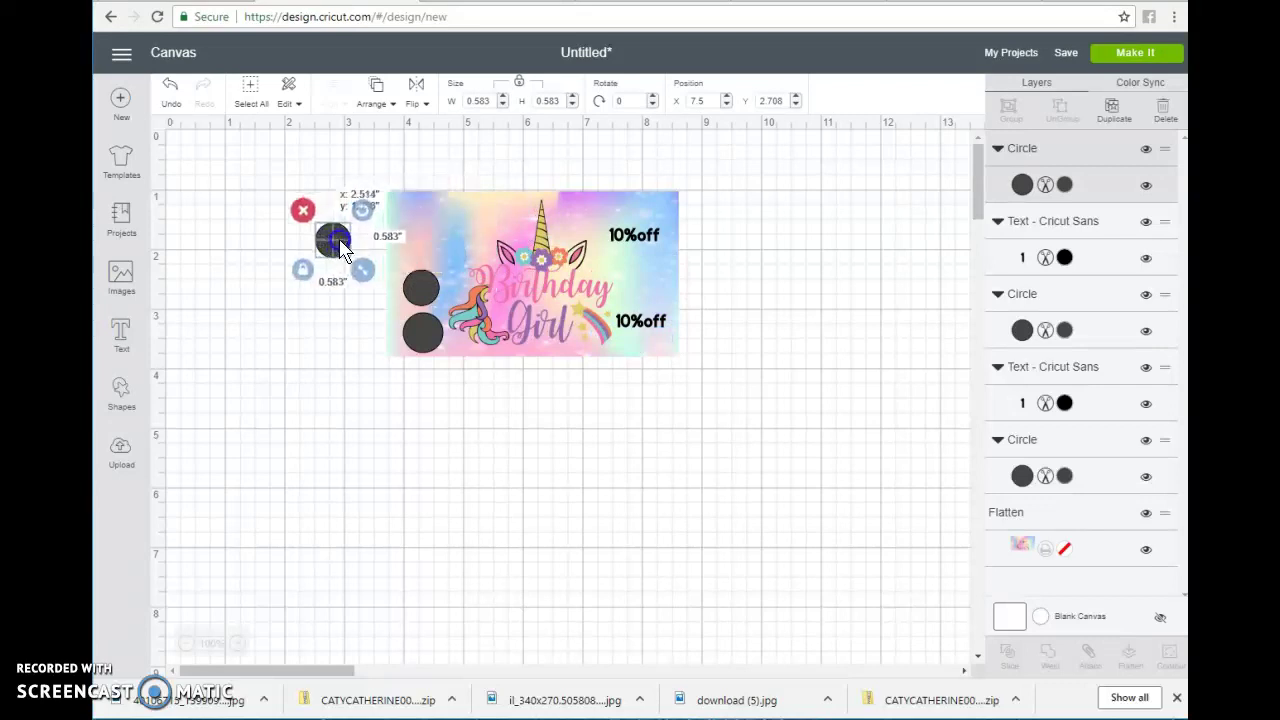
- Delete the two circles of about 0.6 in and duplicate the remaining 0.667 in circle twice
{"action": "left_click", "coordinate": [298, 210]}
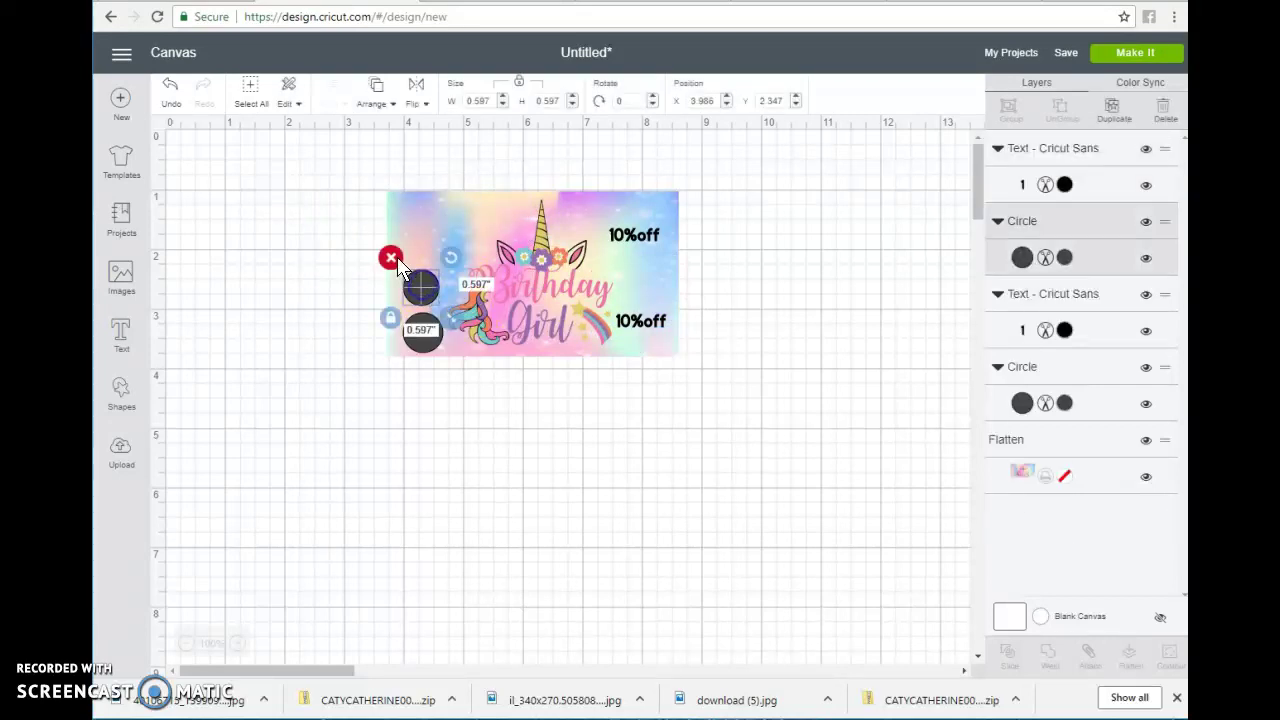
{"action": "left_click", "coordinate": [391, 259]}
{"action": "left_click", "coordinate": [424, 334]}
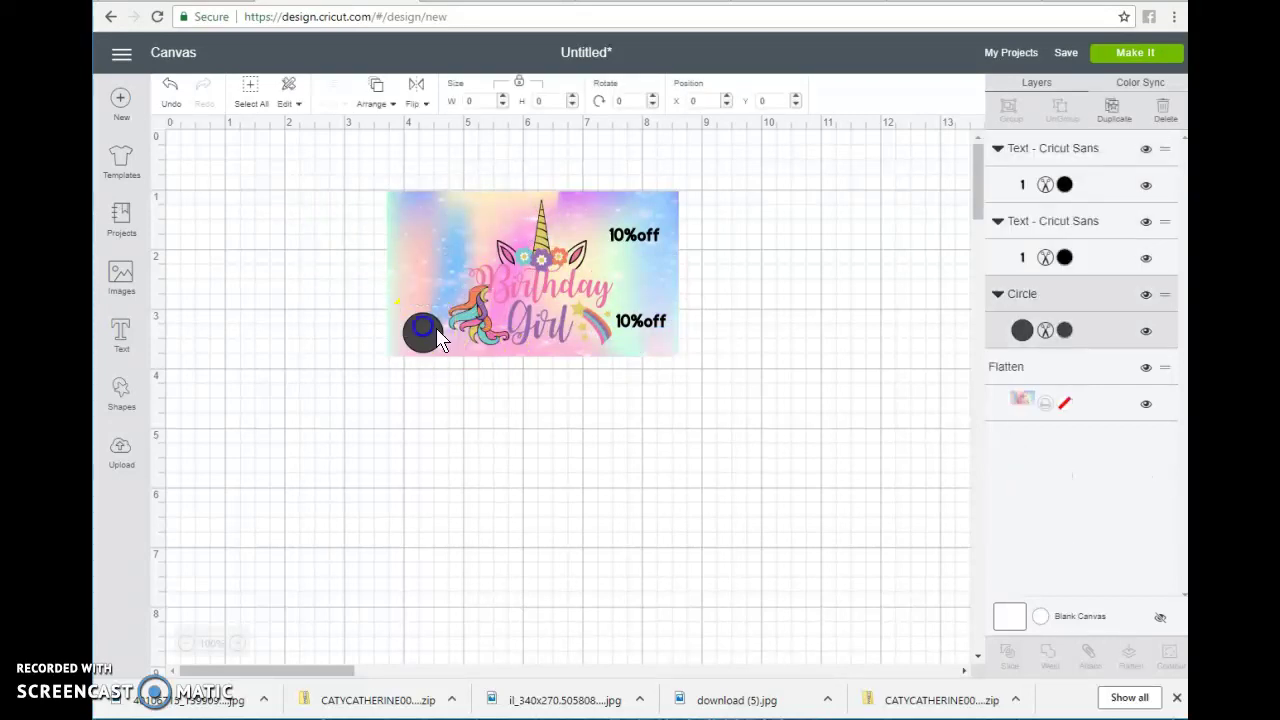
{"action": "left_click", "coordinate": [1112, 114]}
{"action": "left_click", "coordinate": [1112, 112]}
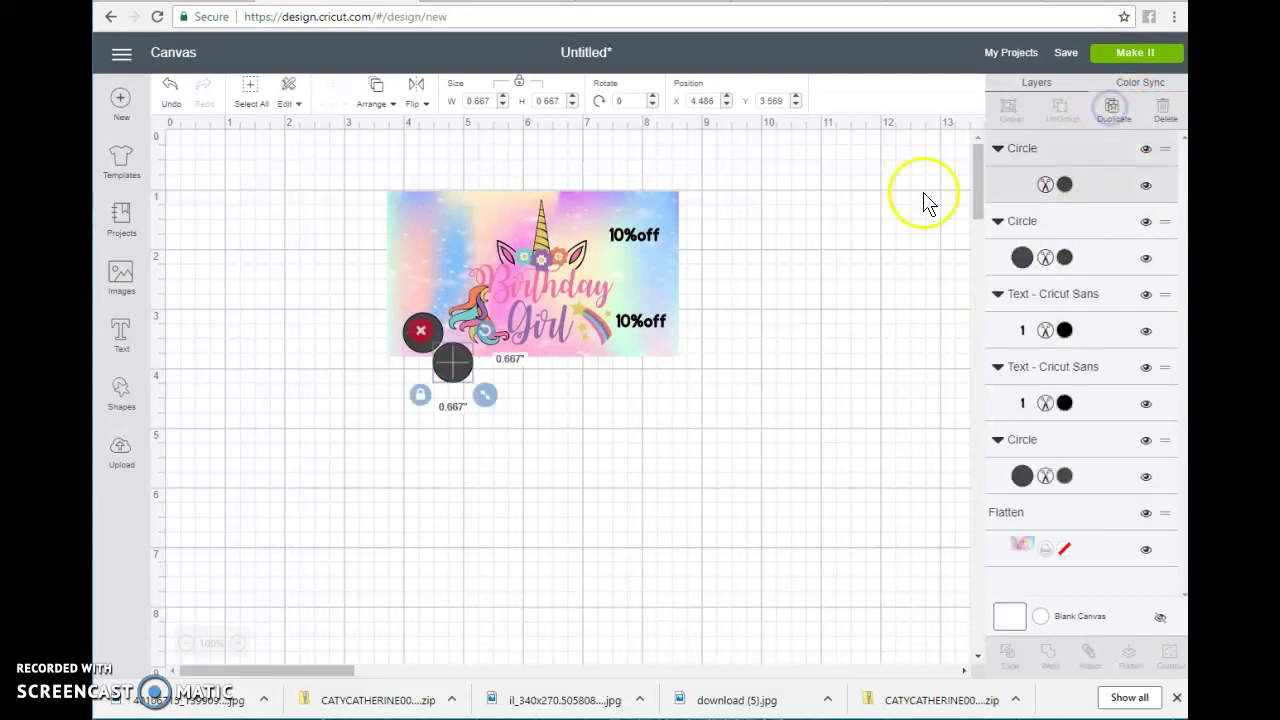
- Arrange the three 0.667 in circles in a vertical column along the banner's left edge
{"action": "left_click_drag", "start_coordinate": [427, 343], "coordinate": [423, 226]}
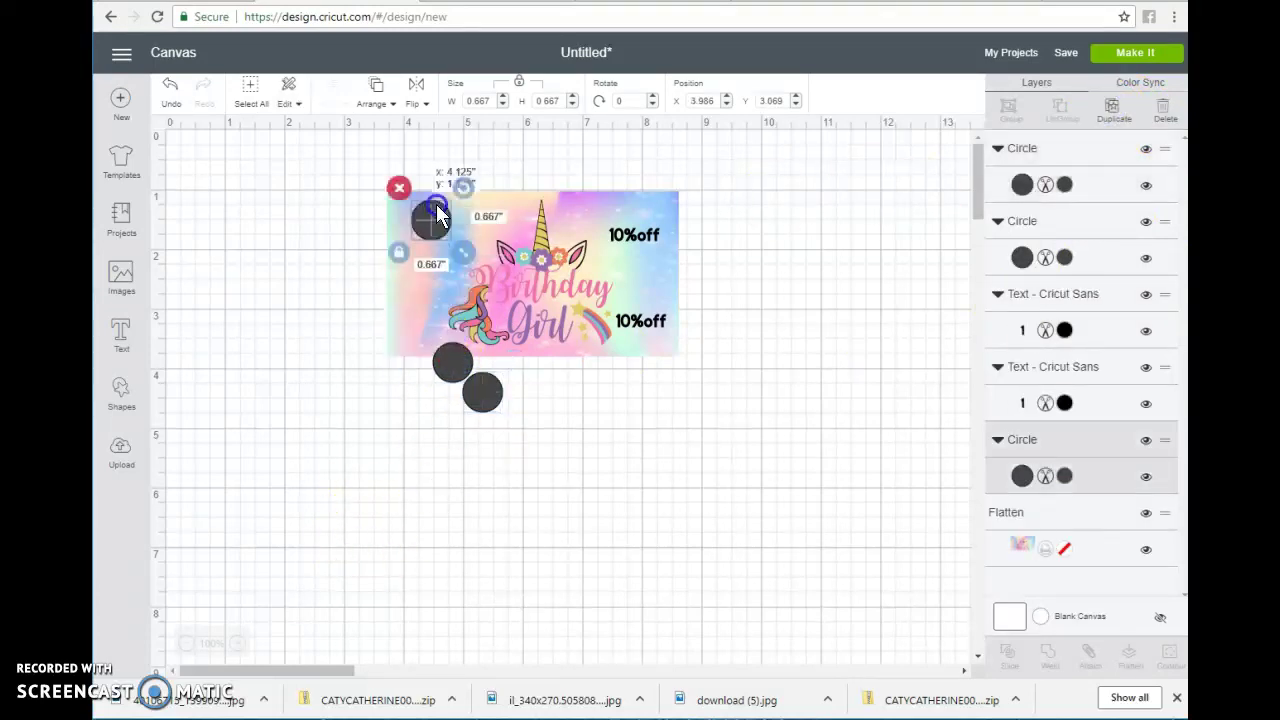
{"action": "left_click", "coordinate": [447, 350]}
{"action": "left_click_drag", "start_coordinate": [447, 350], "coordinate": [412, 258]}
{"action": "left_click_drag", "start_coordinate": [487, 394], "coordinate": [418, 322]}
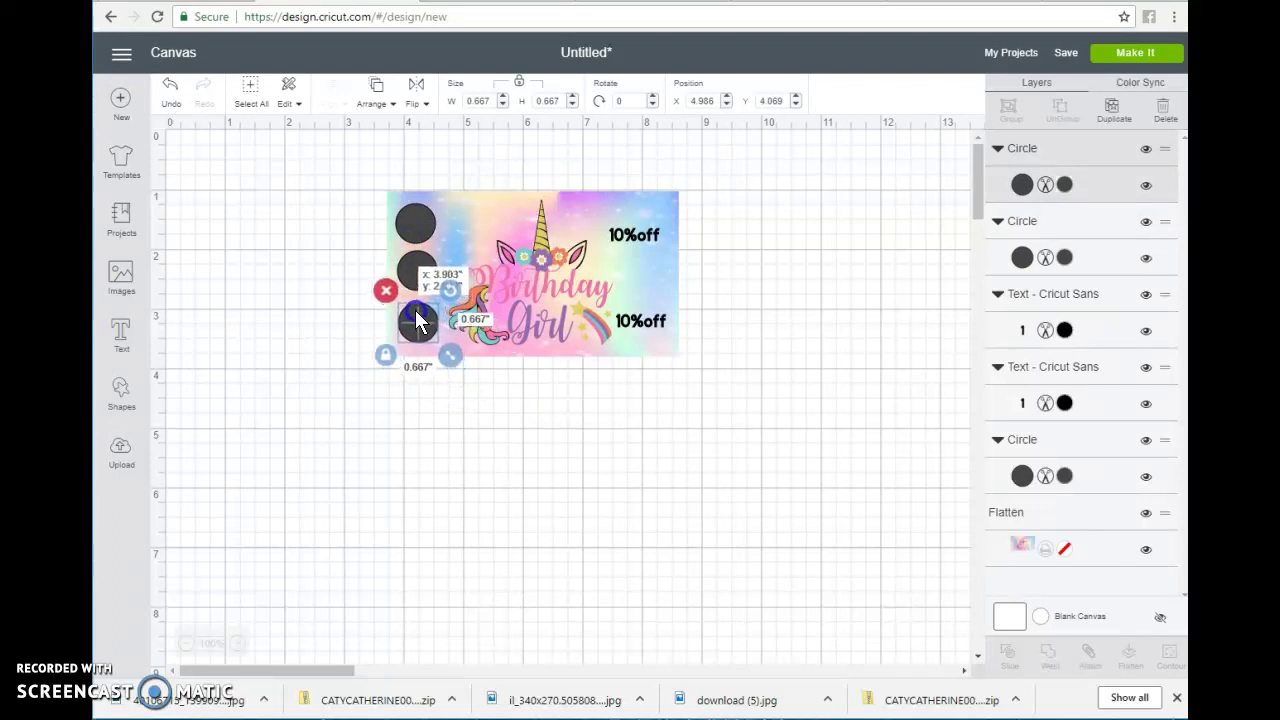
{"action": "left_click", "coordinate": [306, 238]}
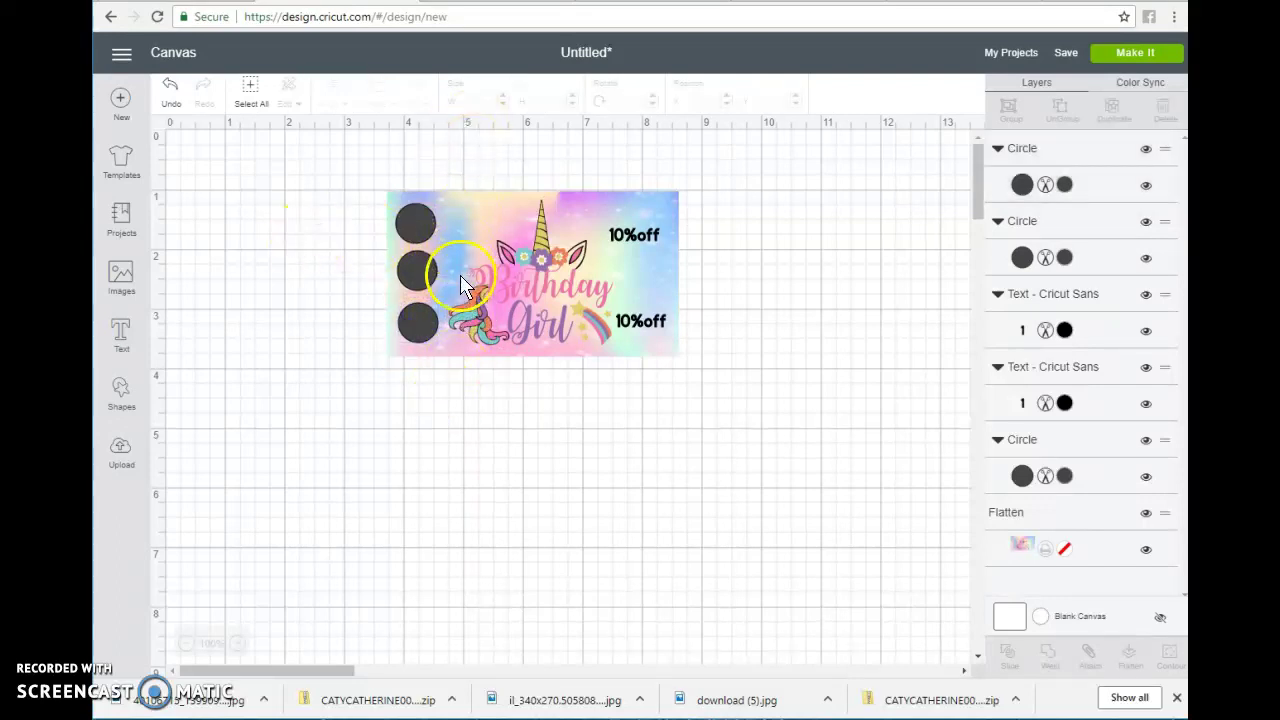
- Enlarge the middle circle and place it over the upper "10%off" text, and delete the two circles left on the banner's left side
{"action": "left_click", "coordinate": [404, 272]}
{"action": "left_click_drag", "start_coordinate": [442, 296], "coordinate": [655, 241]}
{"action": "left_click", "coordinate": [424, 219]}
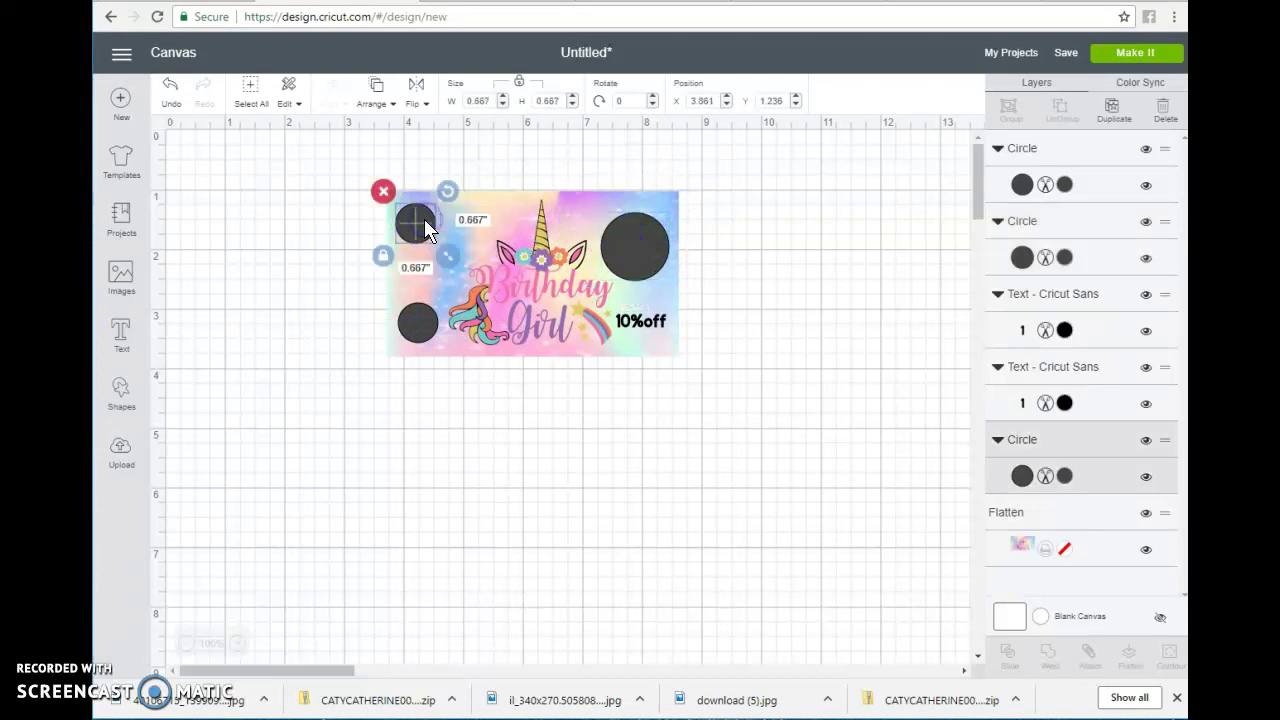
{"action": "key", "text": "Delete"}
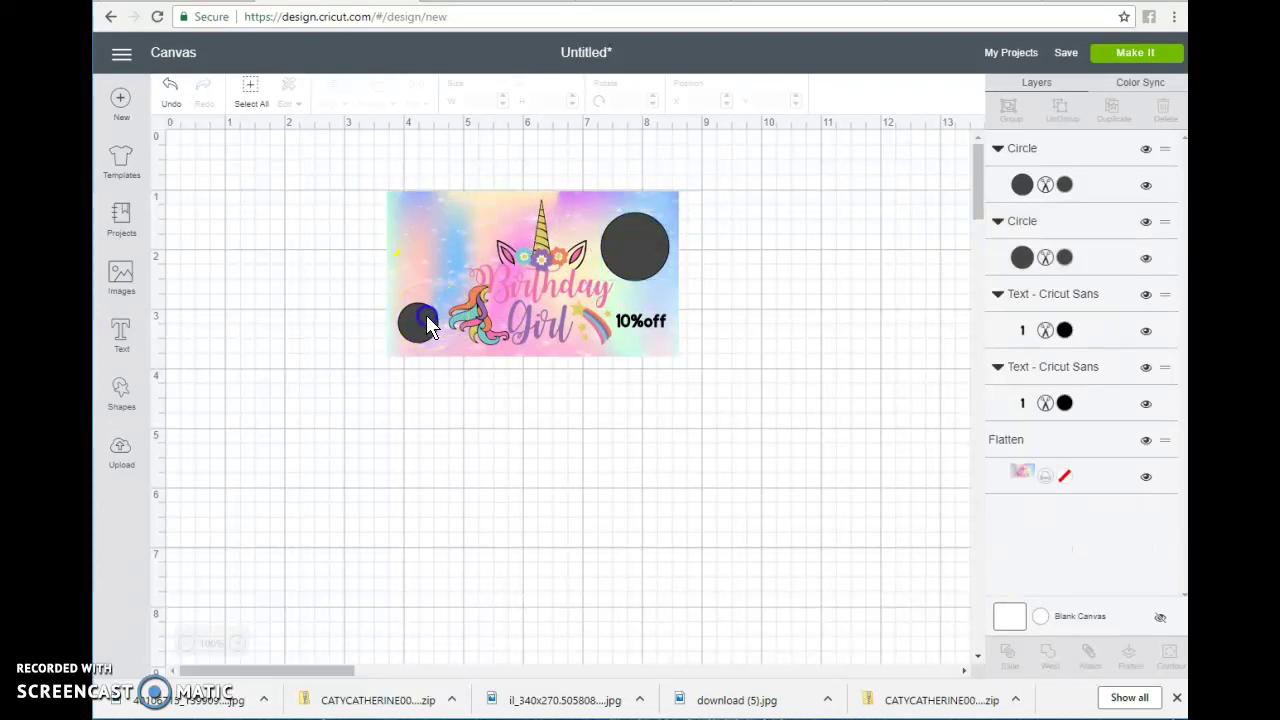
{"action": "left_click", "coordinate": [424, 318]}
{"action": "key", "text": "Delete"}
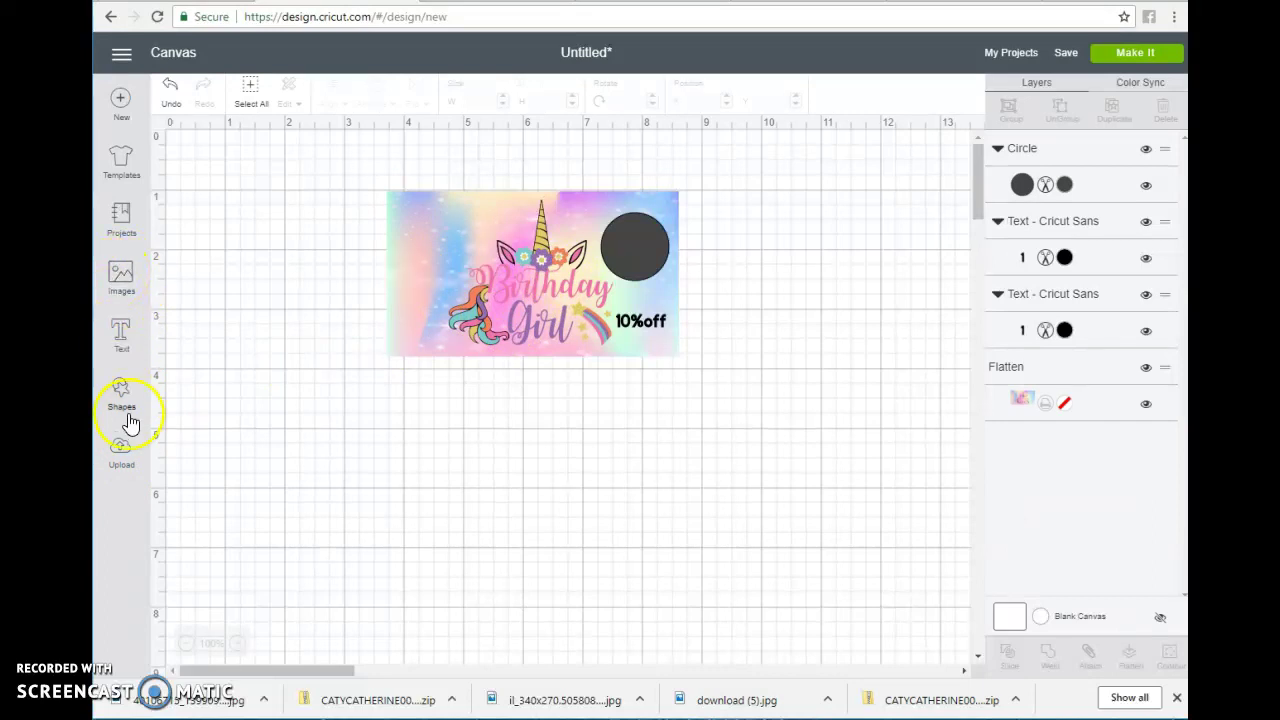
- Start a new image upload and browse the computer's Downloads folder for the file
{"action": "left_click", "coordinate": [118, 450]}
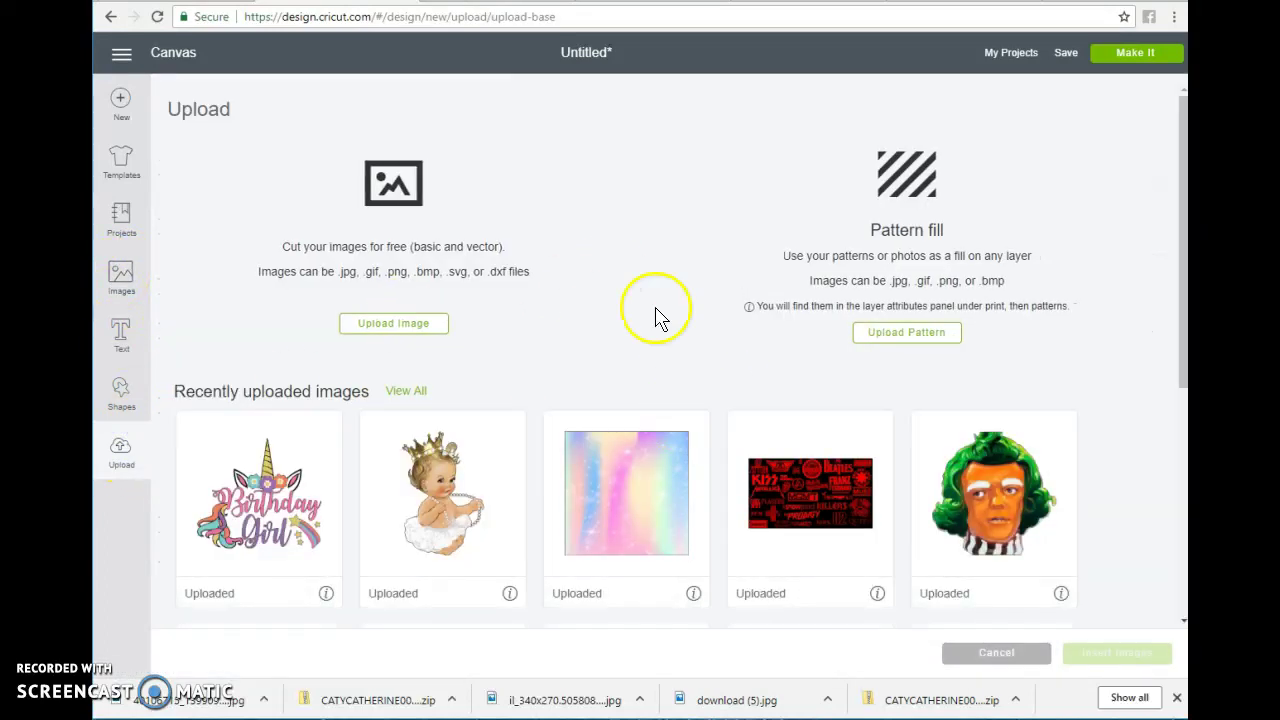
{"action": "left_click", "coordinate": [397, 330]}
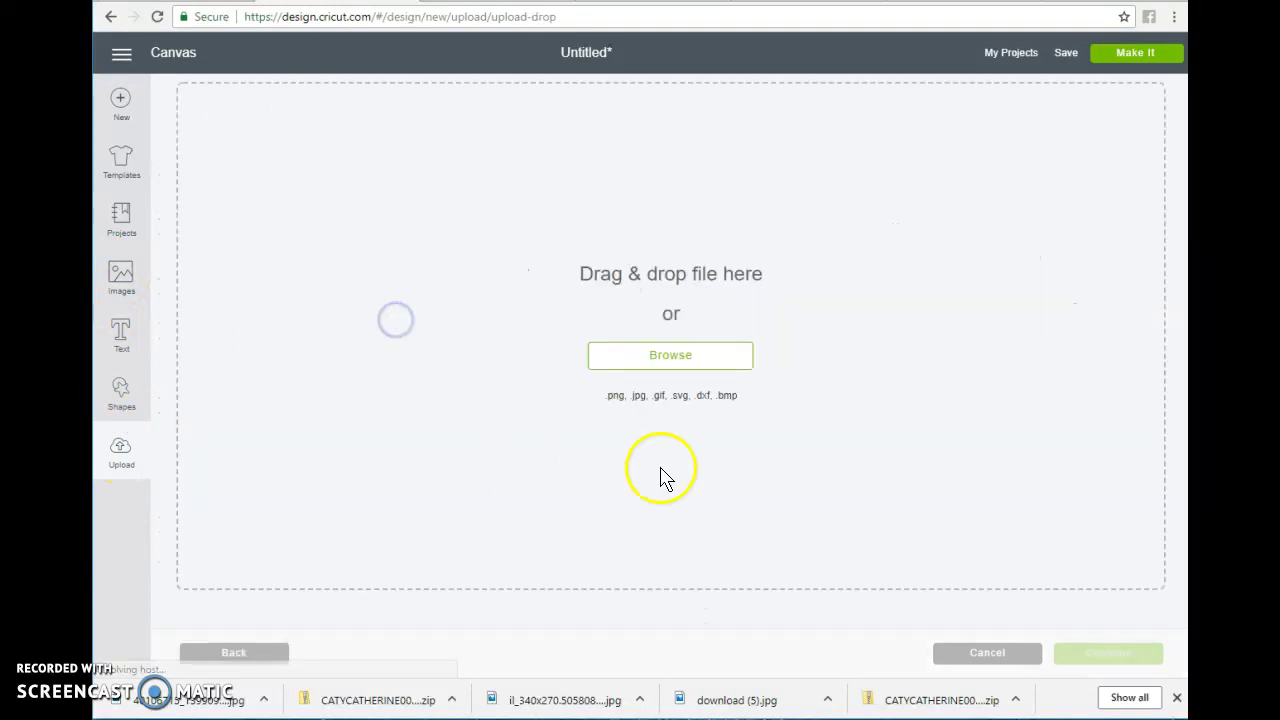
{"action": "left_click", "coordinate": [717, 367]}
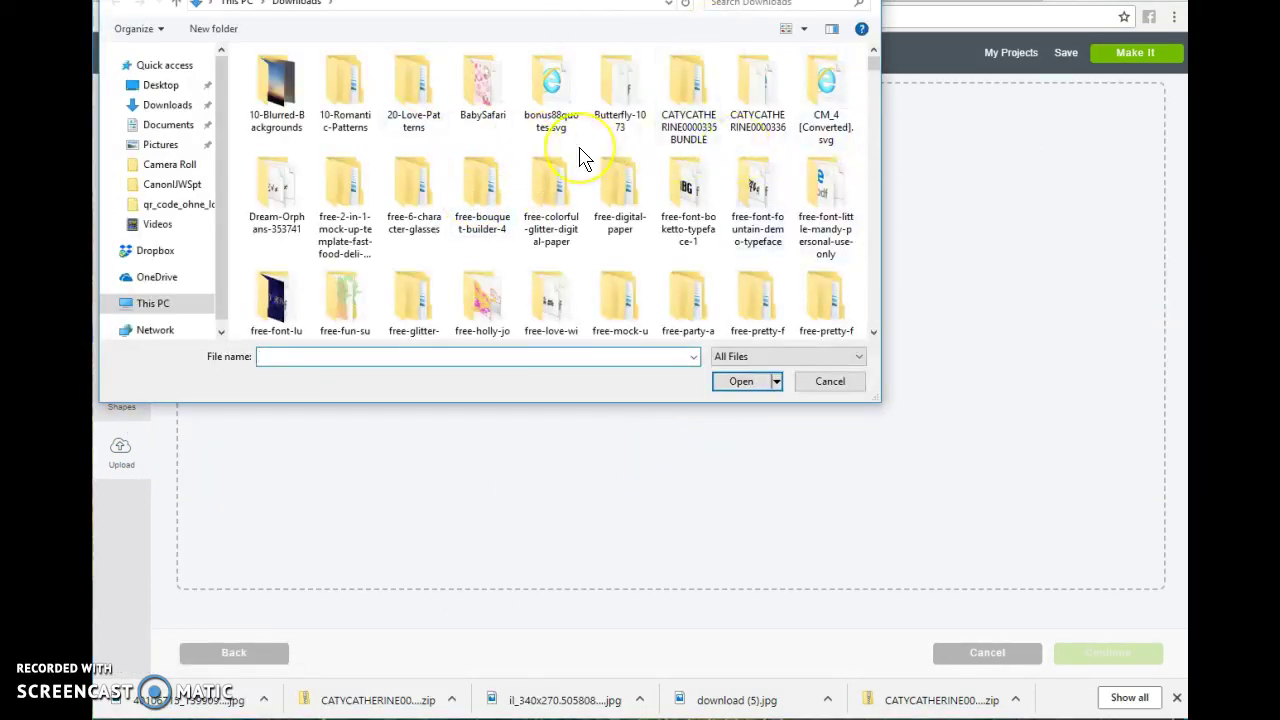
- Find the black-and-white striped image with pink flowers in Downloads and open it for upload
{"action": "scroll", "coordinate": [580, 157], "scroll_direction": "down", "scroll_amount": 5}
{"action": "scroll", "coordinate": [585, 157], "scroll_direction": "down", "scroll_amount": 5}
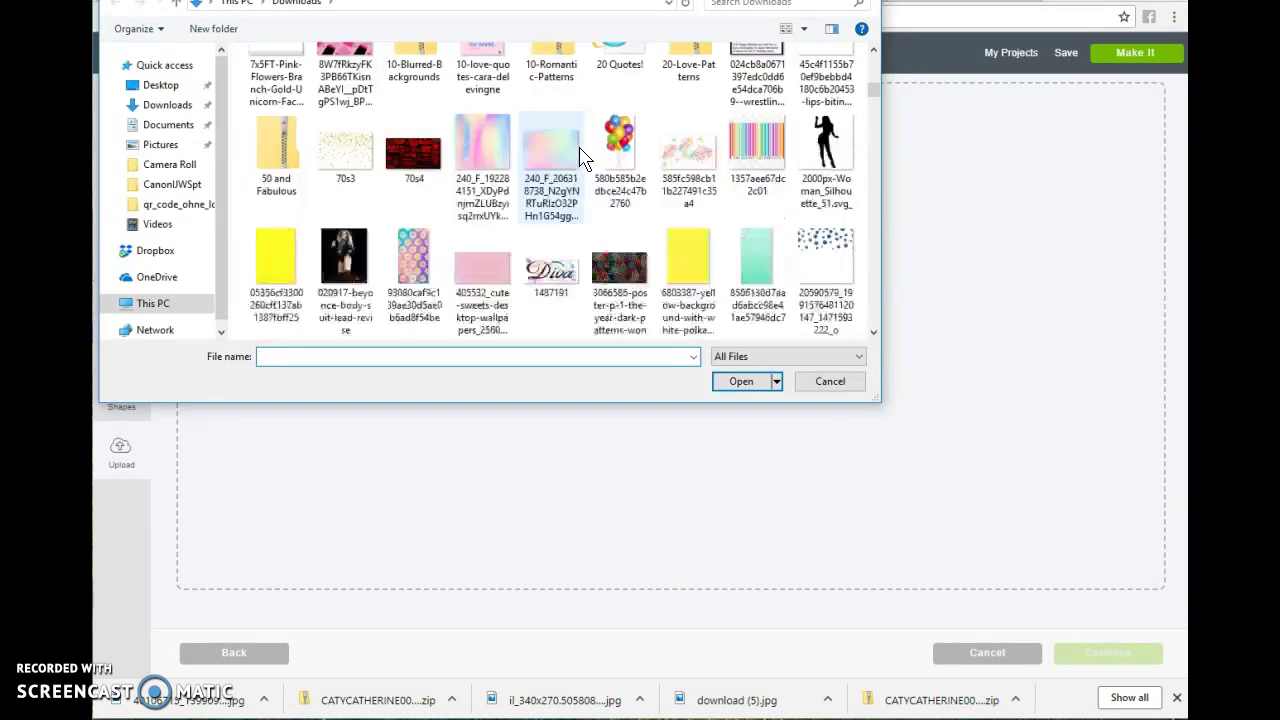
{"action": "scroll", "coordinate": [585, 157], "scroll_direction": "down", "scroll_amount": 3}
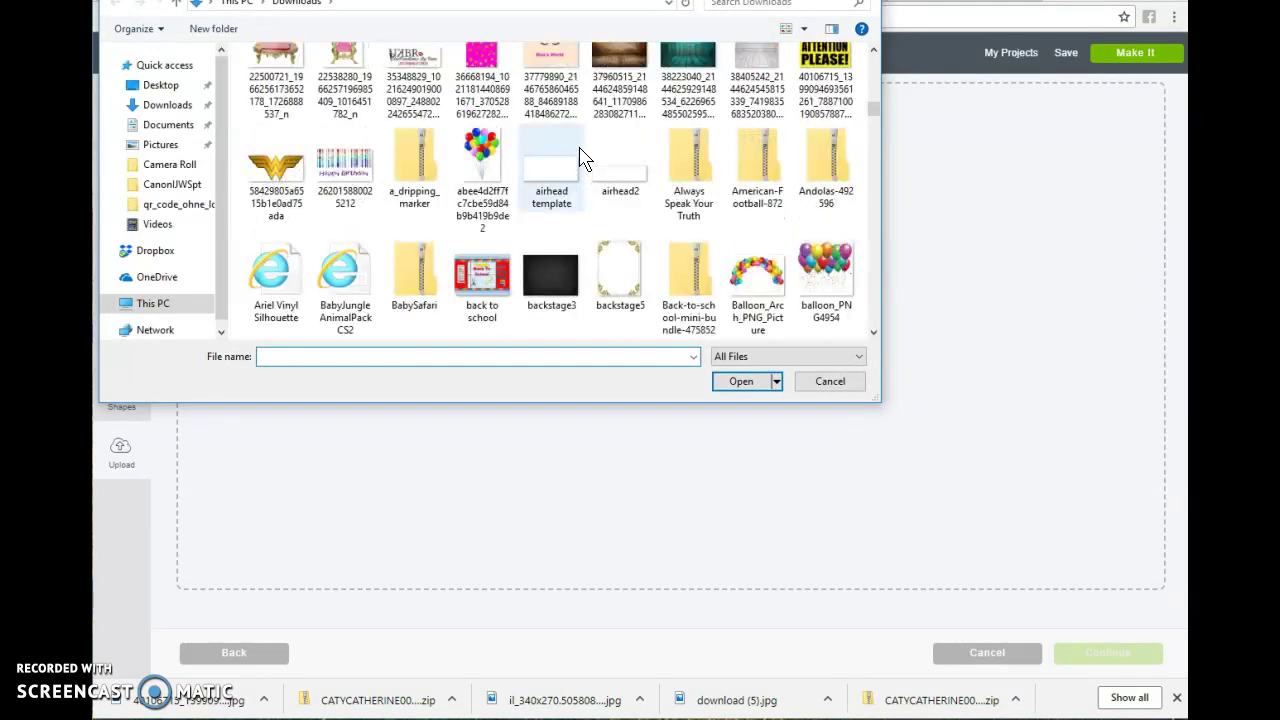
{"action": "scroll", "coordinate": [585, 157], "scroll_direction": "down", "scroll_amount": 3}
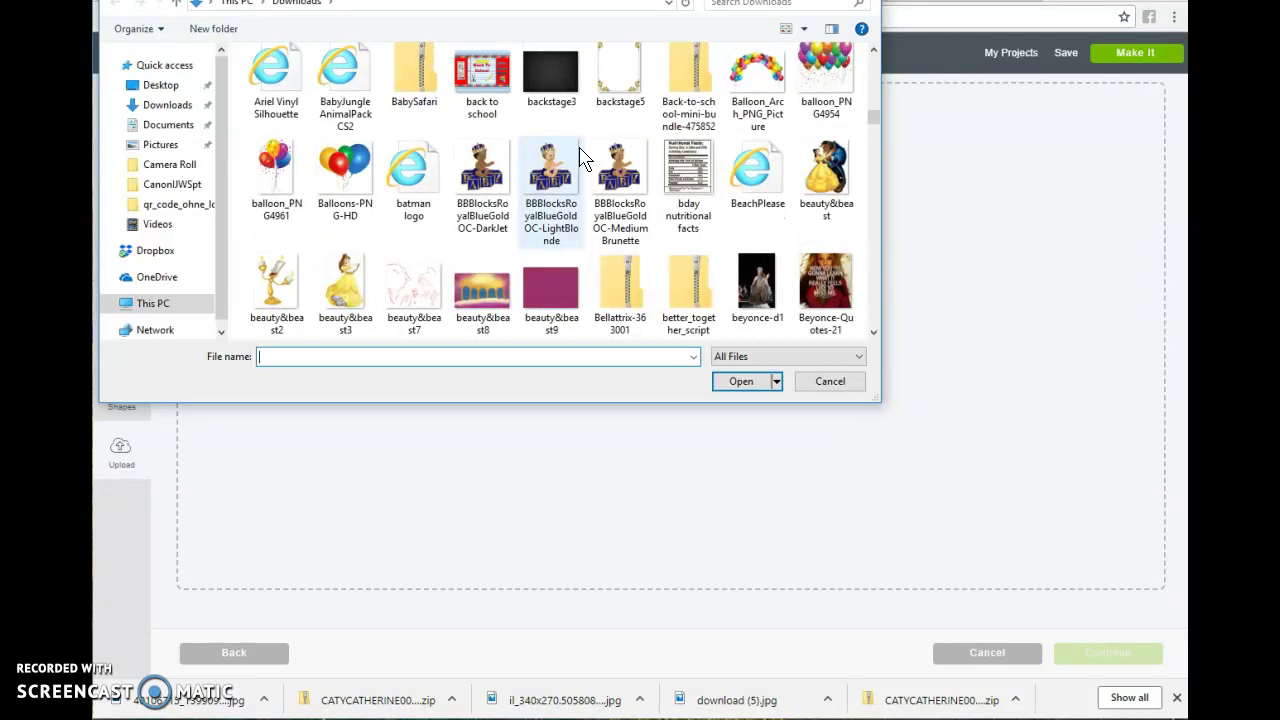
{"action": "scroll", "coordinate": [585, 160], "scroll_direction": "down", "scroll_amount": 10}
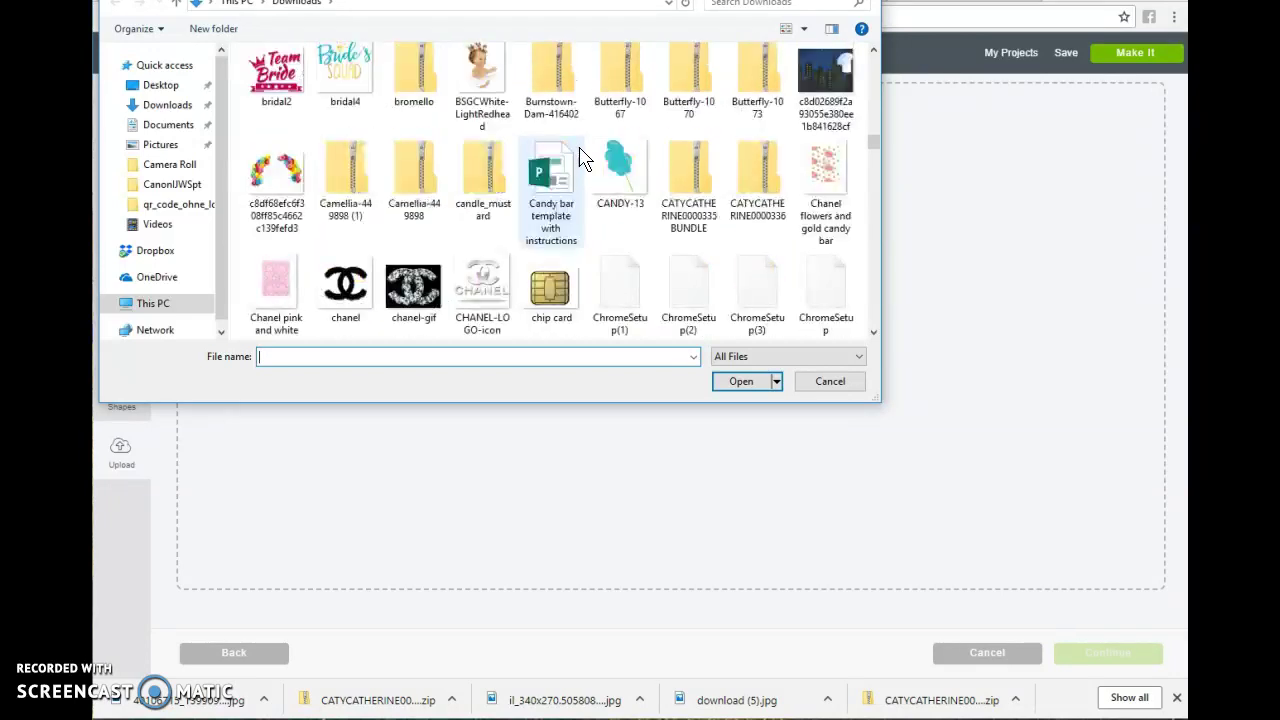
{"action": "scroll", "coordinate": [585, 160], "scroll_direction": "down", "scroll_amount": 10}
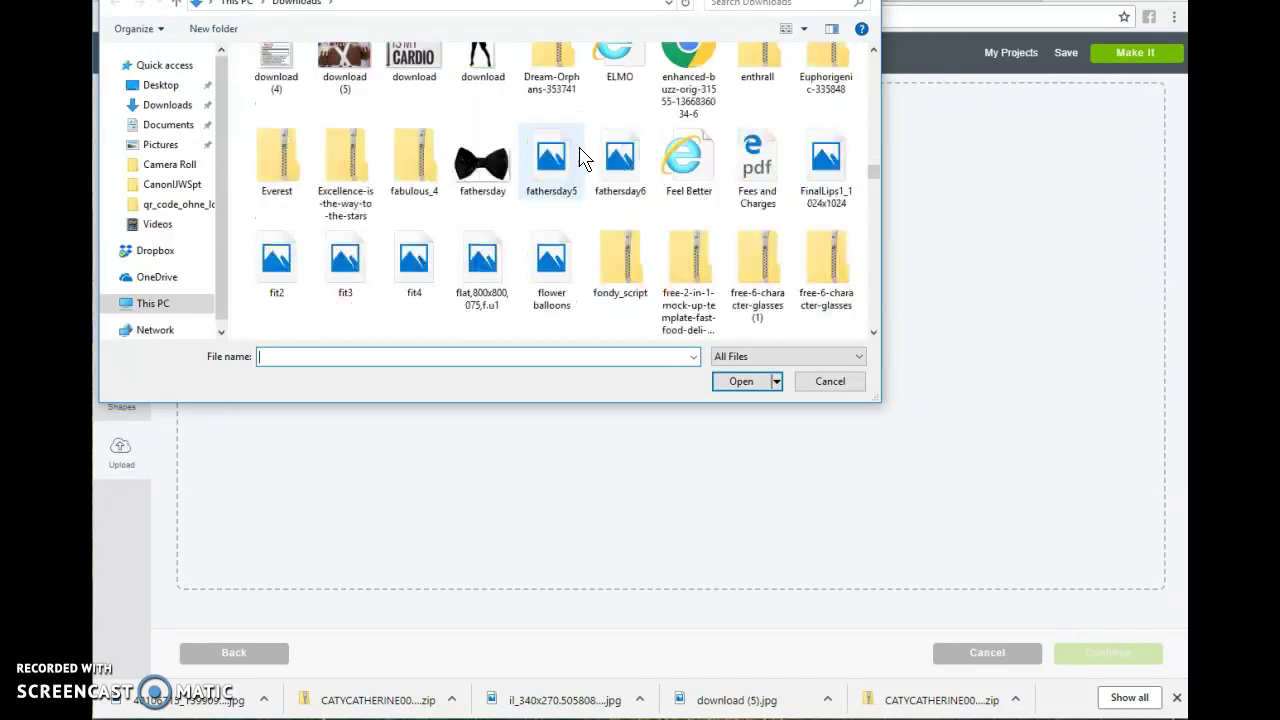
{"action": "scroll", "coordinate": [585, 160], "scroll_direction": "down", "scroll_amount": 10}
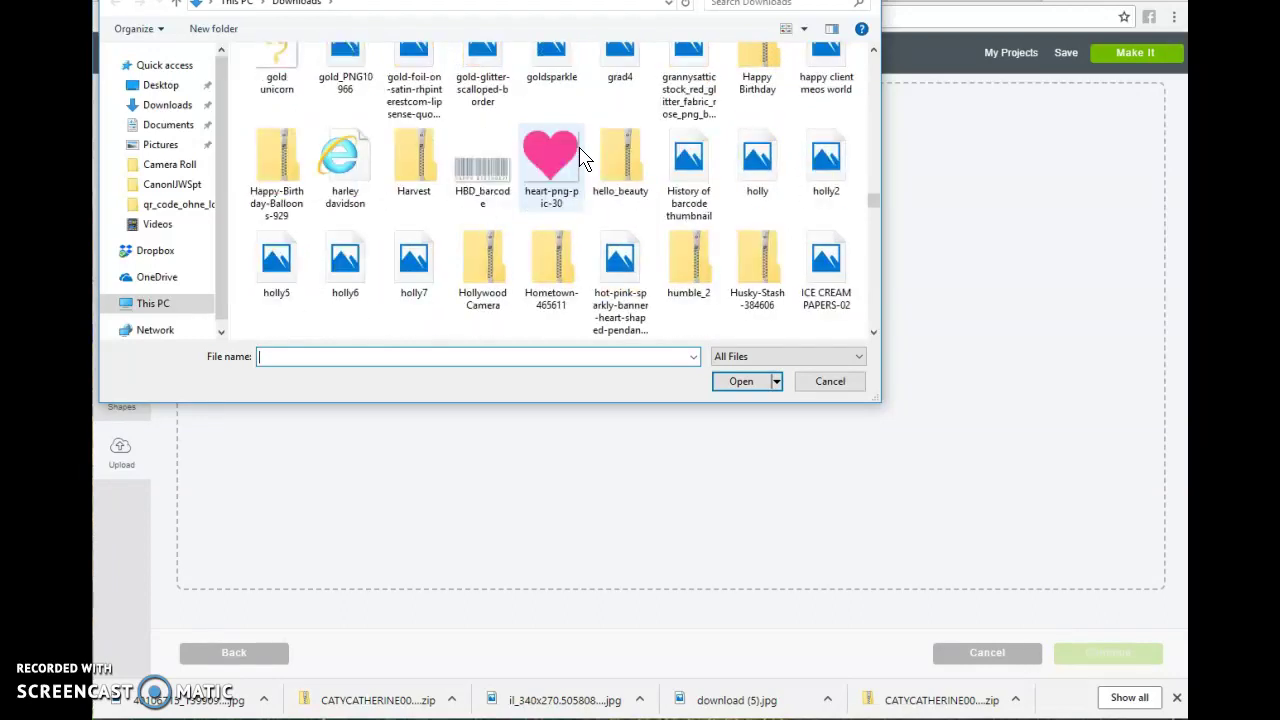
{"action": "scroll", "coordinate": [585, 160], "scroll_direction": "down", "scroll_amount": 10}
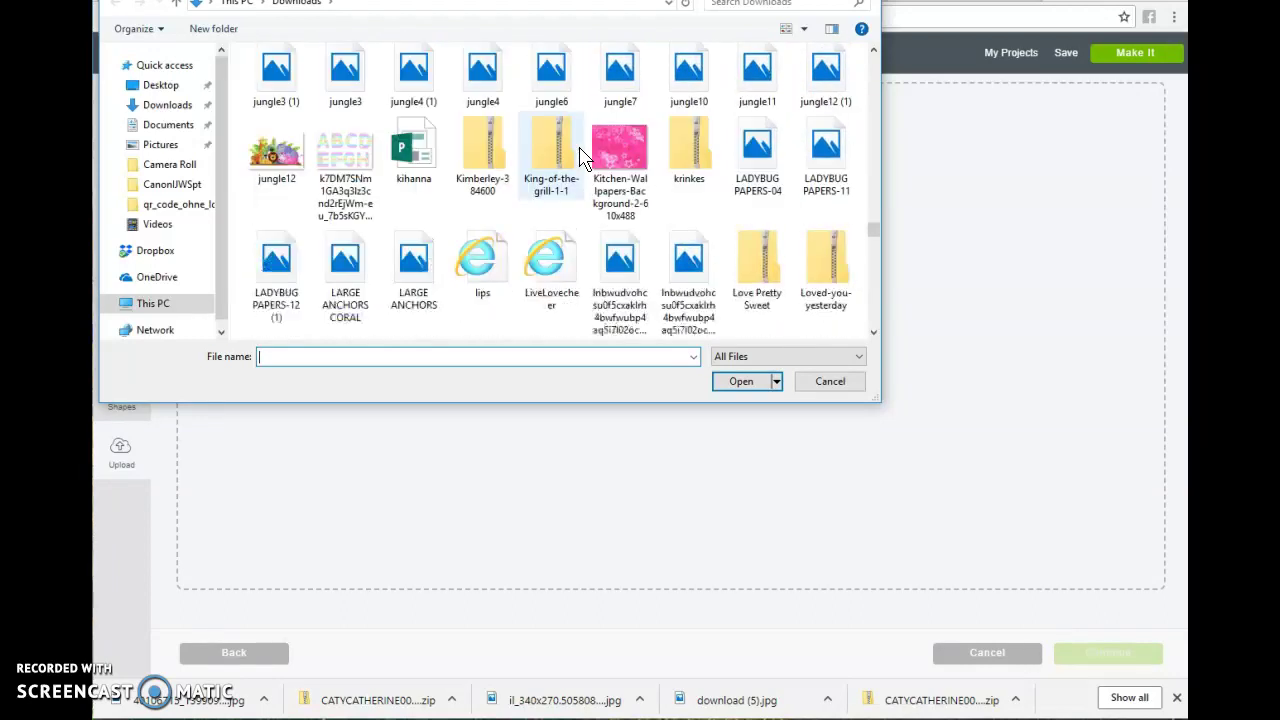
{"action": "scroll", "coordinate": [585, 160], "scroll_direction": "up", "scroll_amount": 1}
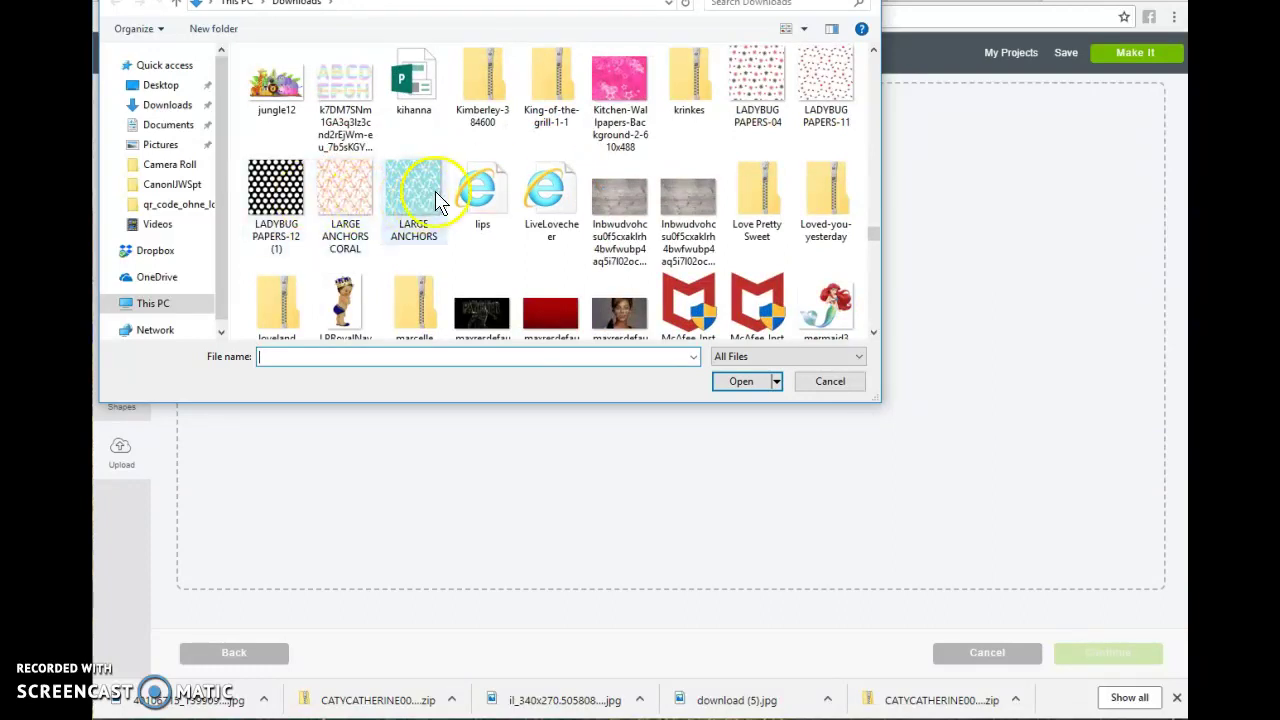
{"action": "scroll", "coordinate": [445, 199], "scroll_direction": "down", "scroll_amount": 6}
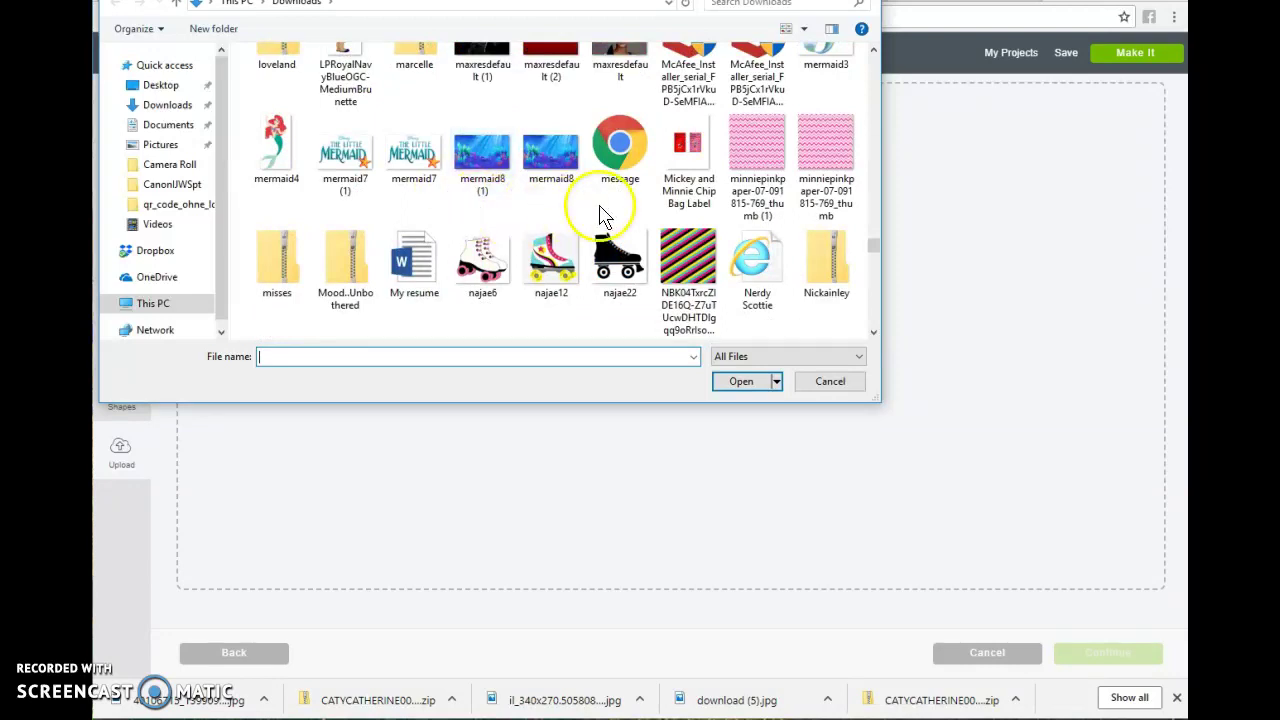
{"action": "scroll", "coordinate": [700, 171], "scroll_direction": "down", "scroll_amount": 2}
{"action": "left_click", "coordinate": [693, 222]}
{"action": "scroll", "coordinate": [690, 214], "scroll_direction": "down", "scroll_amount": 1}
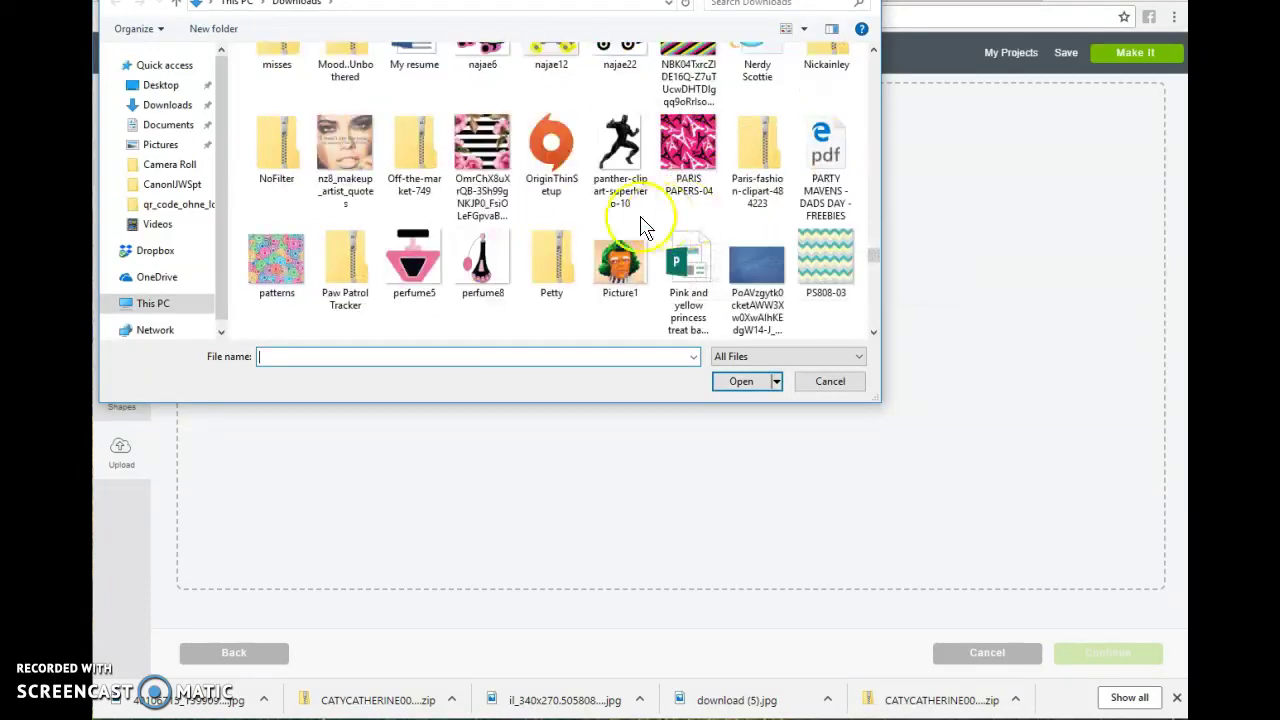
{"action": "left_click", "coordinate": [497, 167]}
{"action": "left_click", "coordinate": [743, 384]}
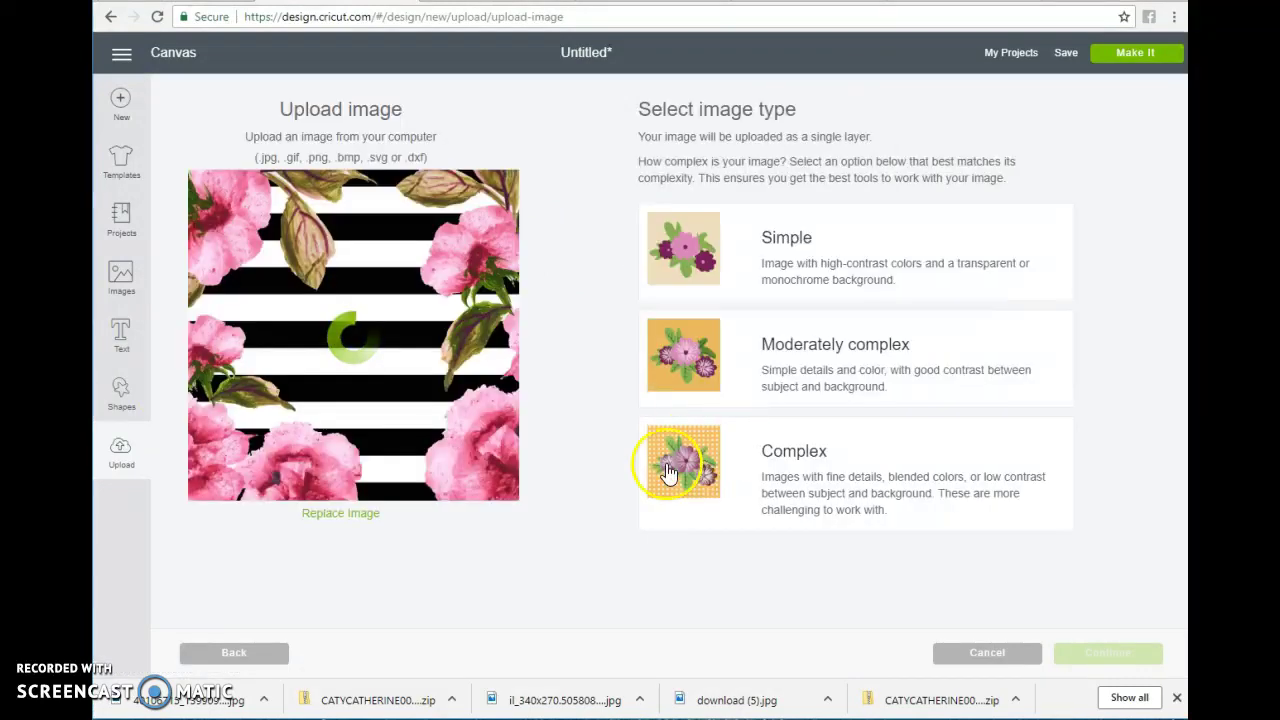
- Set the striped floral image's type to Complex, keep its whole background, and save it as a print then cut image
{"action": "left_click", "coordinate": [678, 488]}
{"action": "left_click", "coordinate": [1106, 658]}
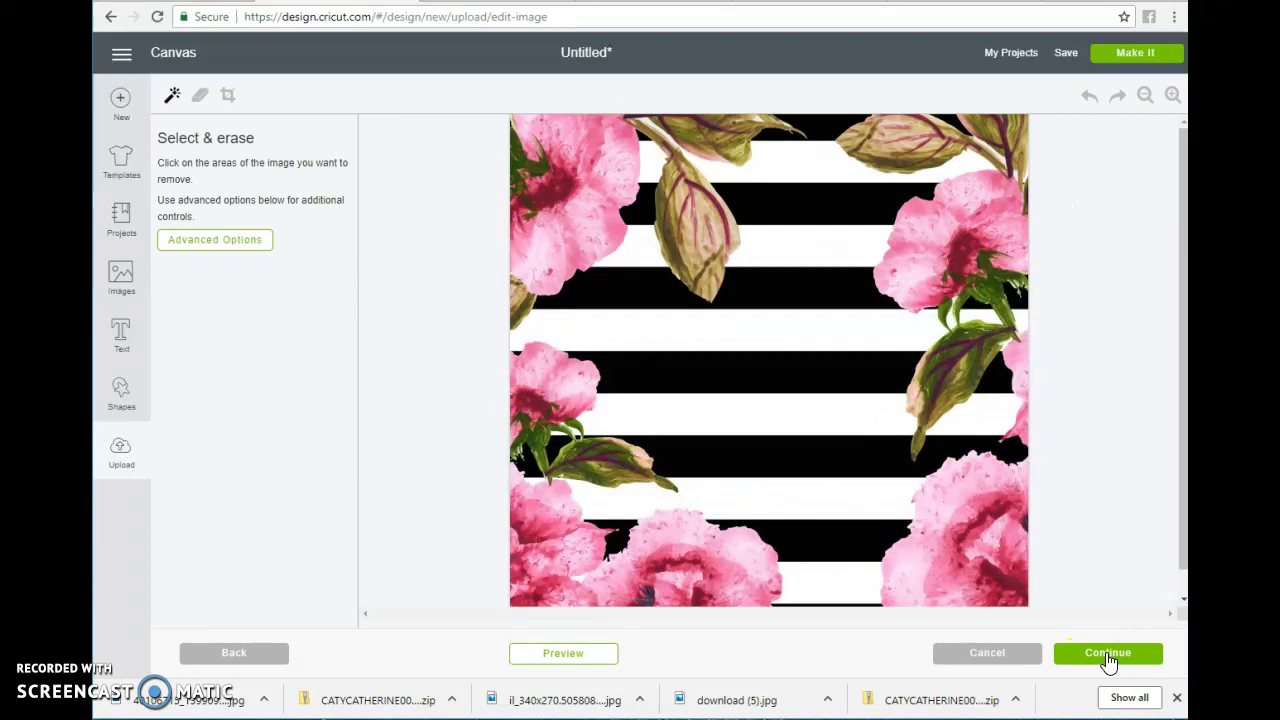
{"action": "left_click", "coordinate": [1108, 655]}
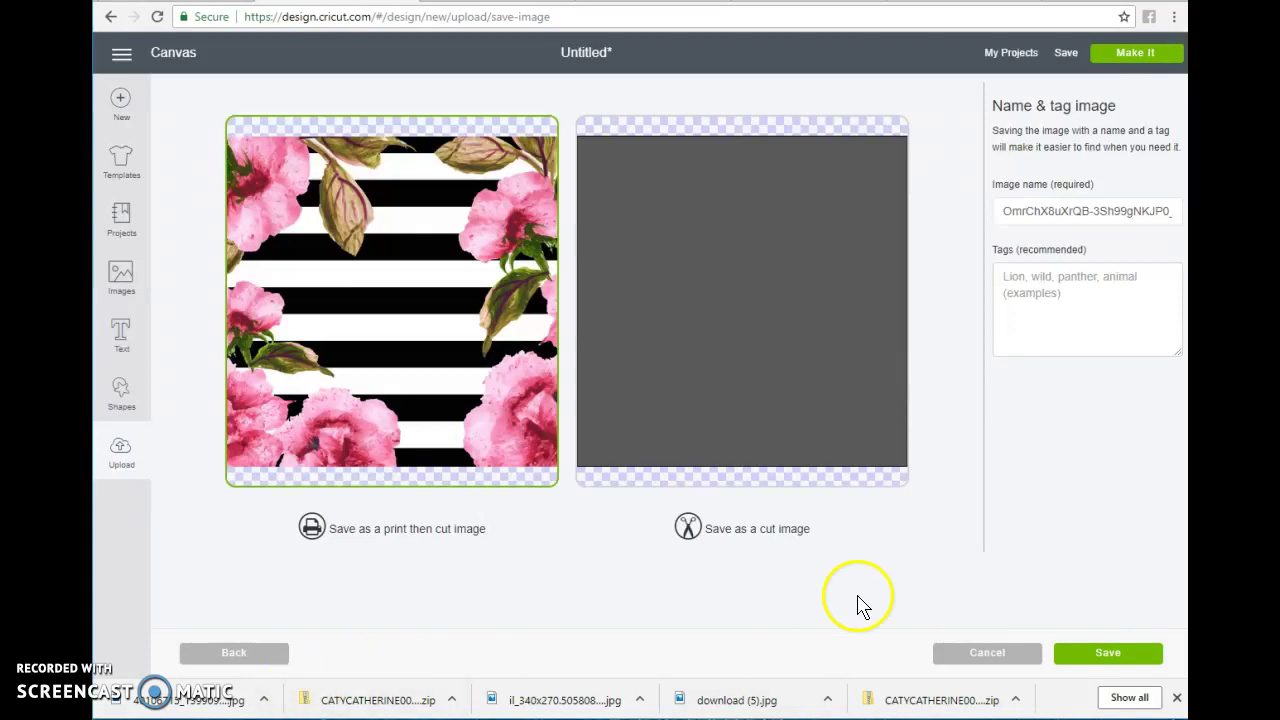
{"action": "left_click", "coordinate": [1100, 657]}
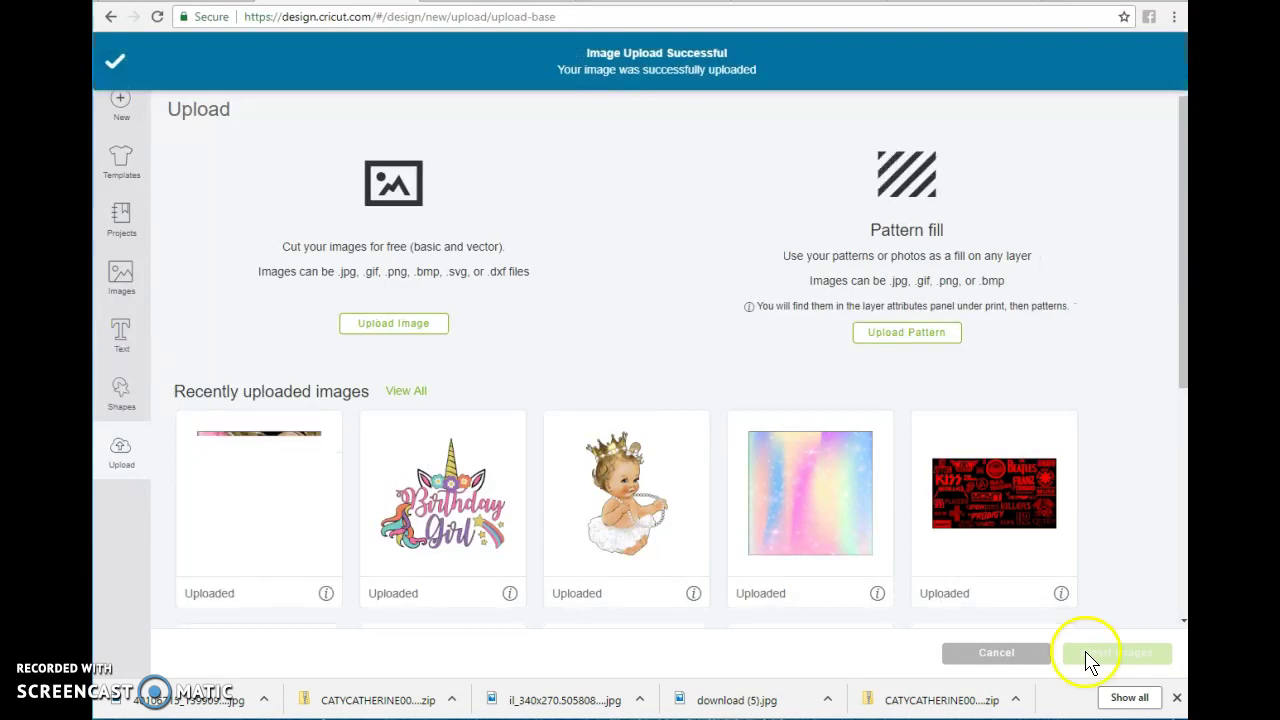
- Insert the striped floral image, resize it unproportionally to about 4.264 × 2.861 in, and place it below the unicorn banner
{"action": "left_click", "coordinate": [248, 482]}
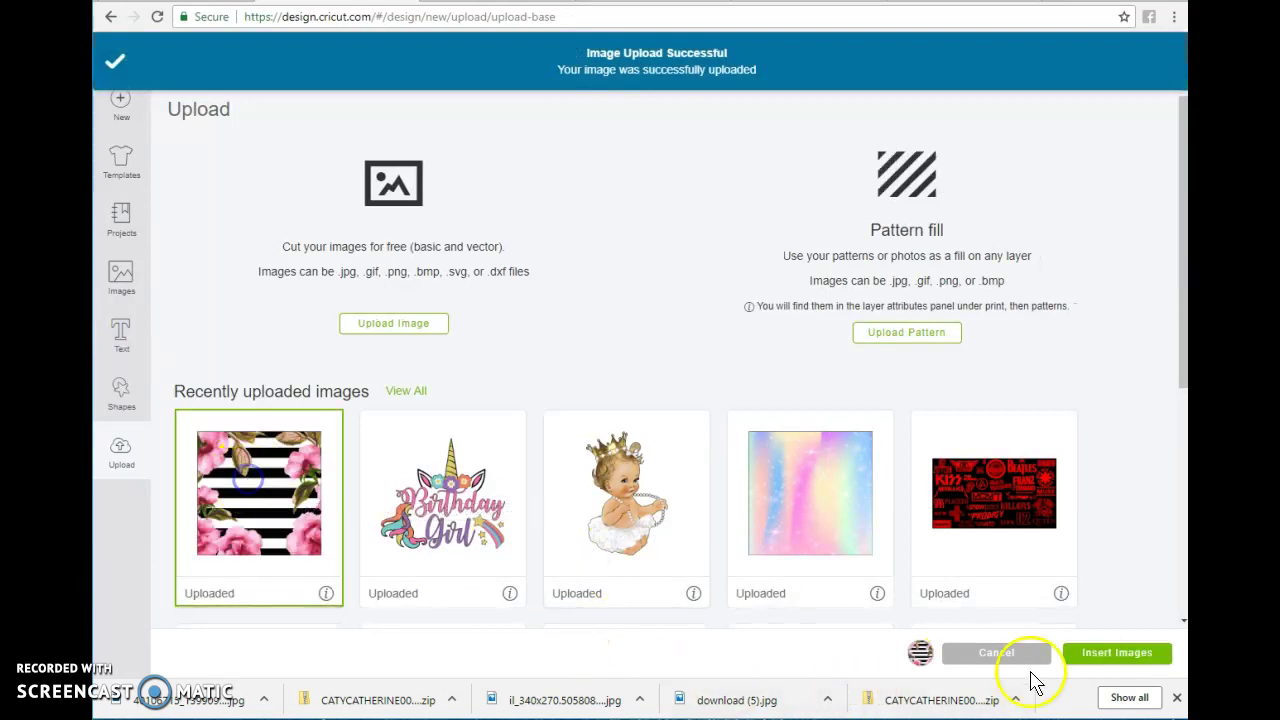
{"action": "left_click", "coordinate": [1090, 652]}
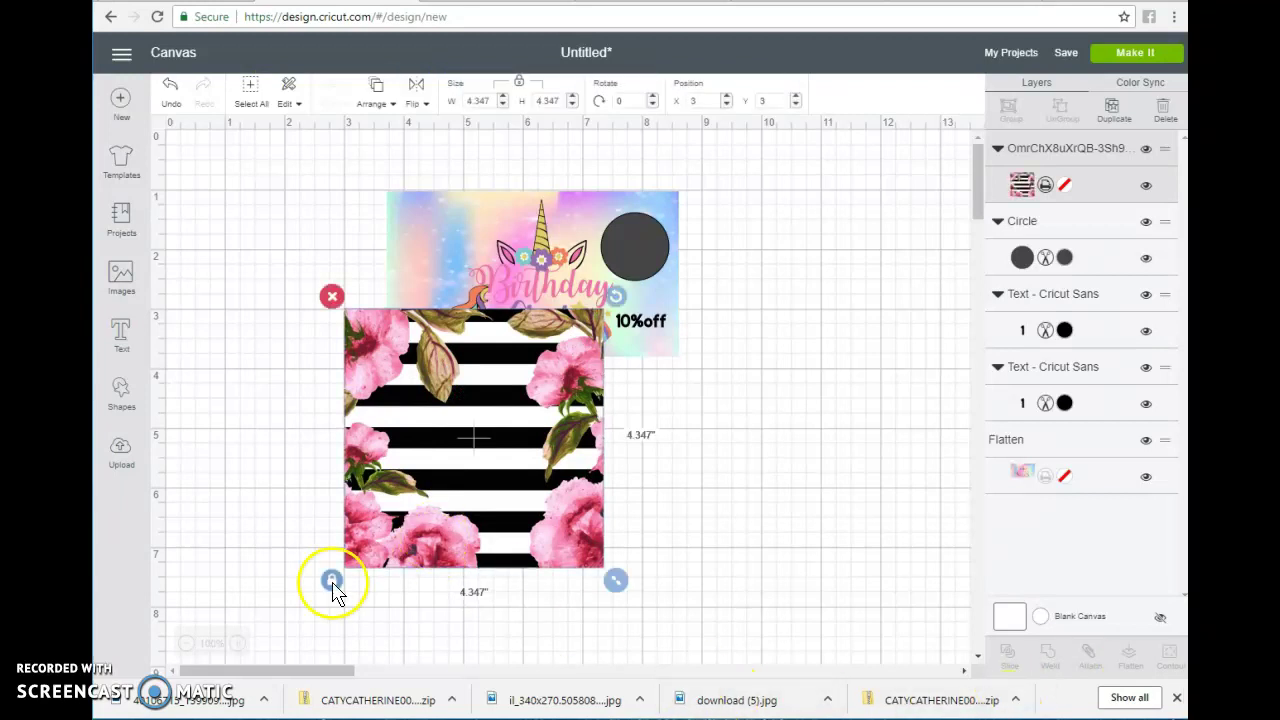
{"action": "left_click_drag", "start_coordinate": [630, 592], "coordinate": [703, 554]}
{"action": "left_click", "coordinate": [121, 335]}
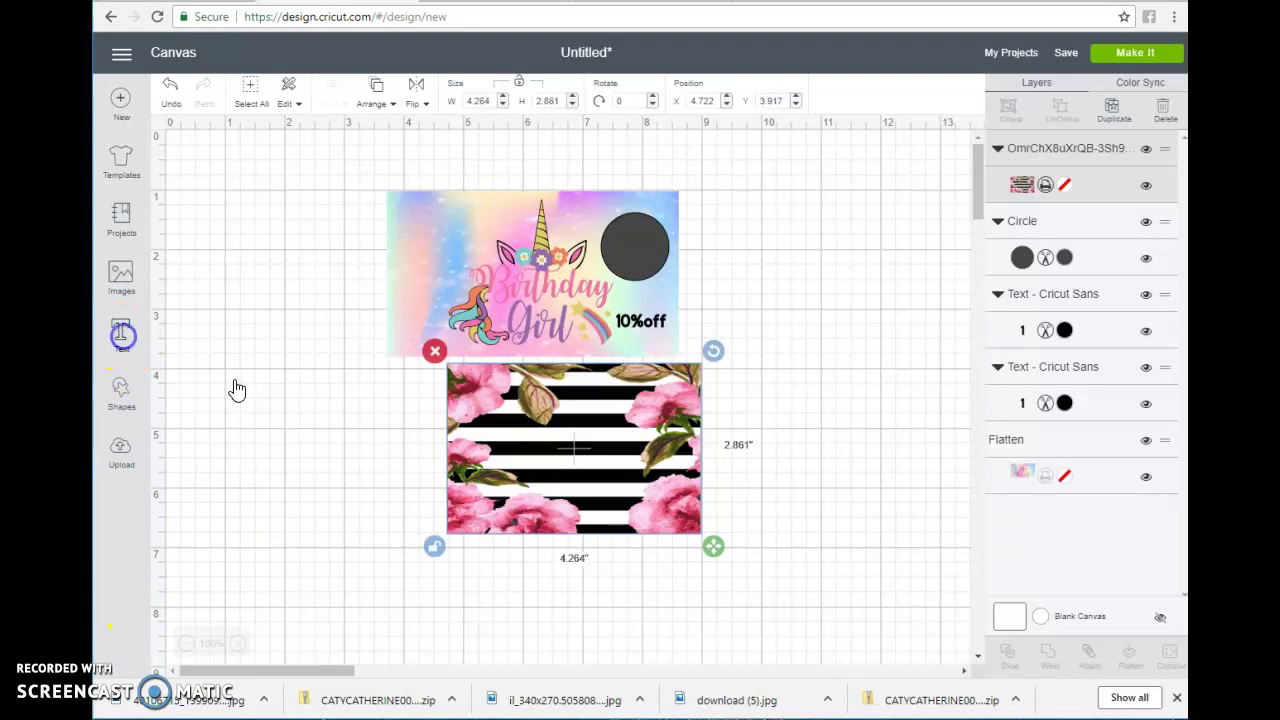
- Duplicate the circle on the unicorn banner and place the copy in the empty area beside the floral card
{"action": "left_click", "coordinate": [636, 245]}
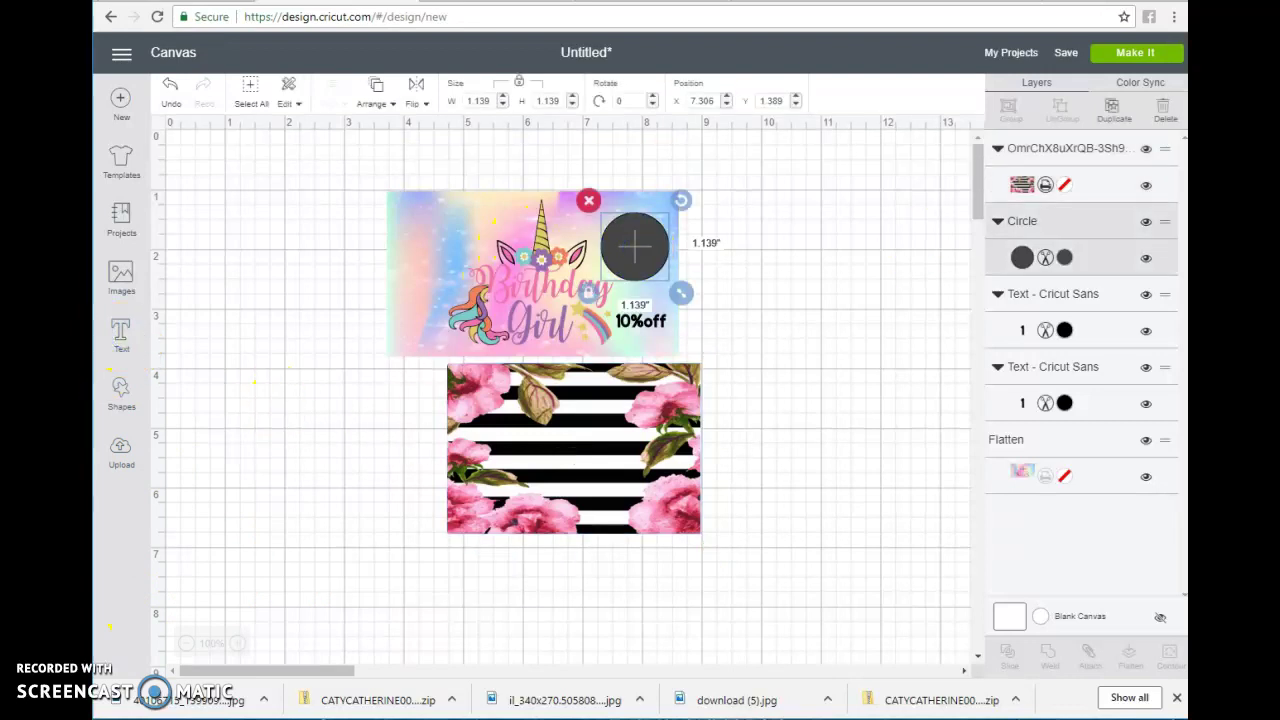
{"action": "left_click", "coordinate": [1112, 110]}
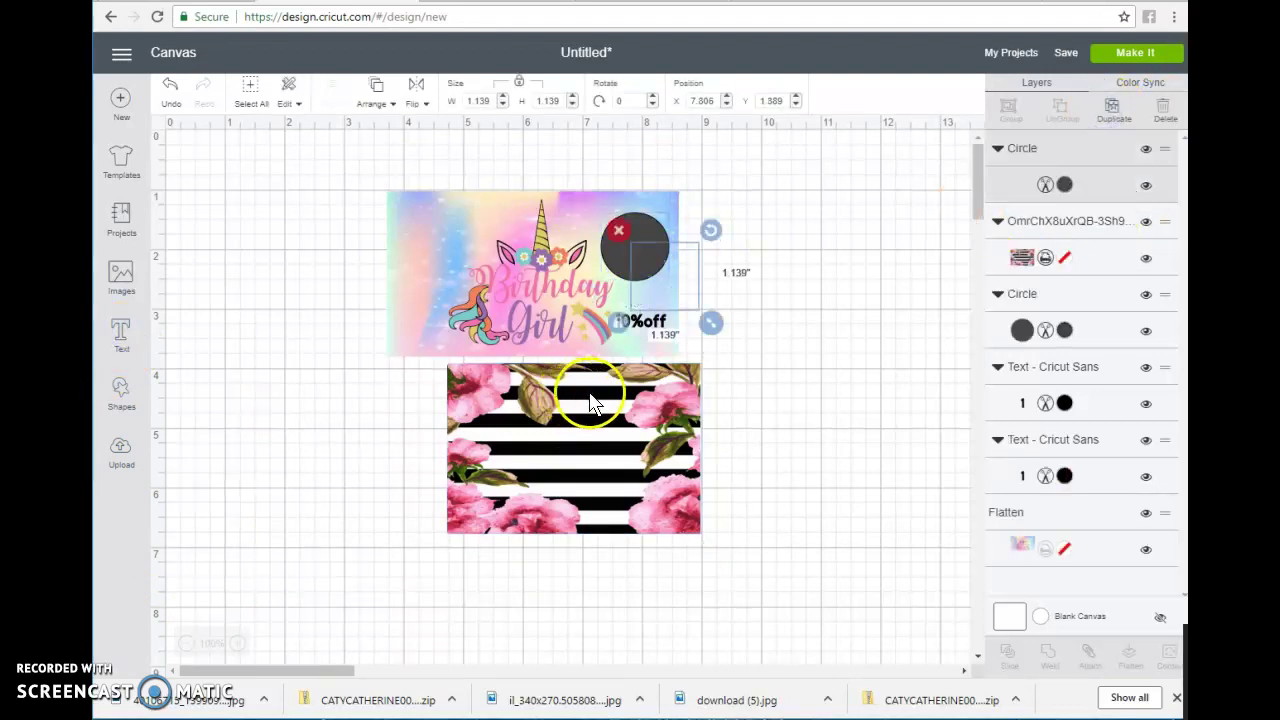
{"action": "left_click_drag", "start_coordinate": [655, 287], "coordinate": [848, 415]}
- Move the visible "10%off" text onto the floral card's lower-right corner and bring it to the front
{"action": "left_click_drag", "start_coordinate": [655, 330], "coordinate": [675, 533]}
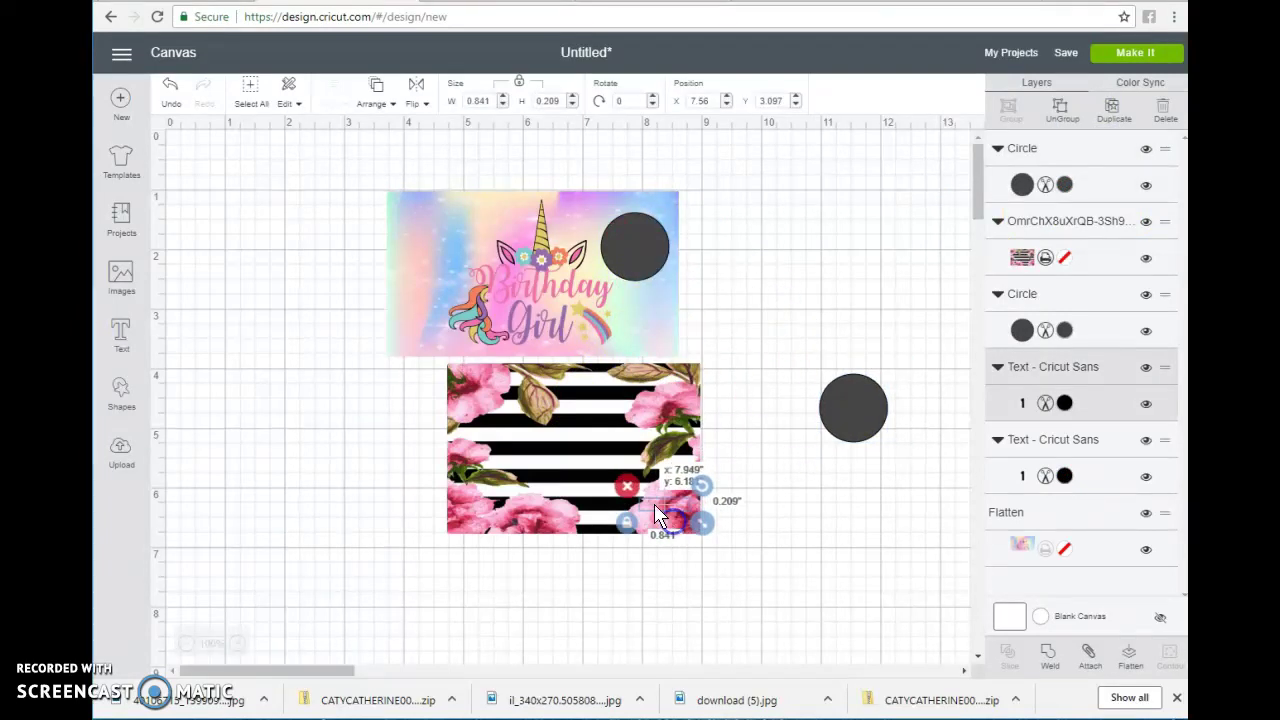
{"action": "left_click", "coordinate": [380, 105]}
{"action": "left_click", "coordinate": [366, 193]}
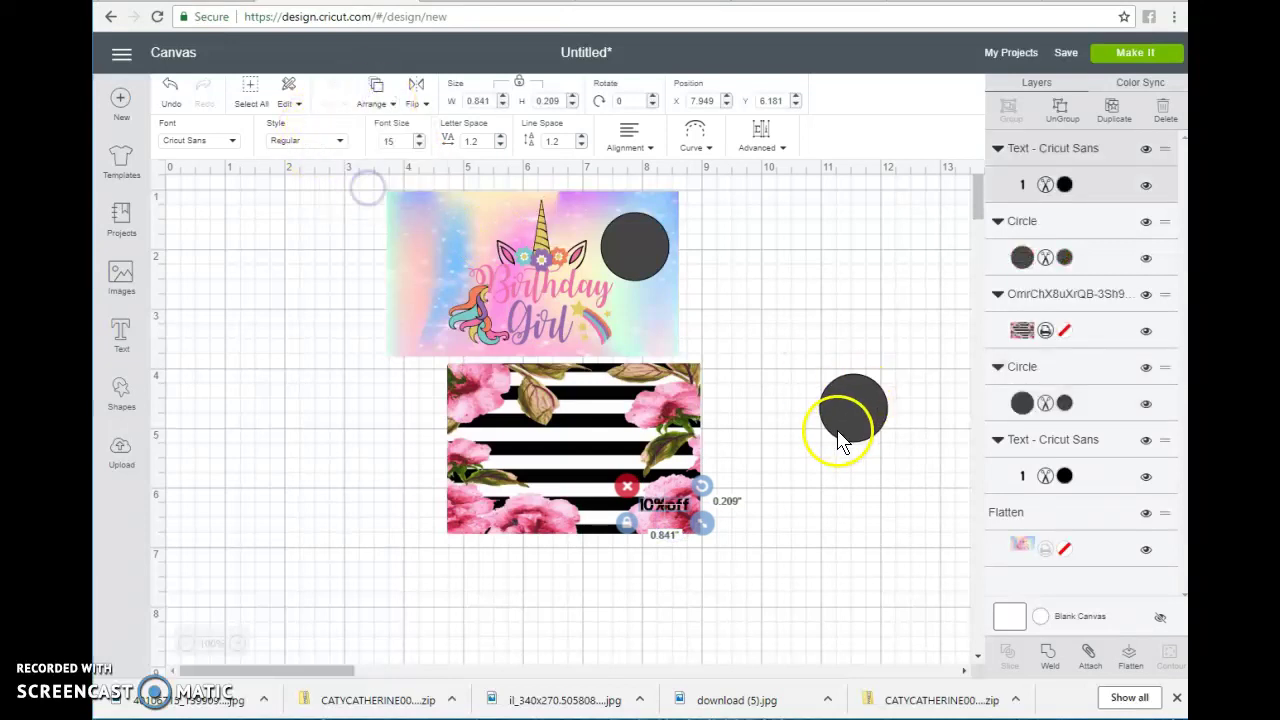
- Move the duplicated circle onto the floral card's lower-right corner, behind the "10%off" text
{"action": "left_click_drag", "start_coordinate": [738, 480], "coordinate": [667, 519]}
{"action": "left_click", "coordinate": [757, 449]}
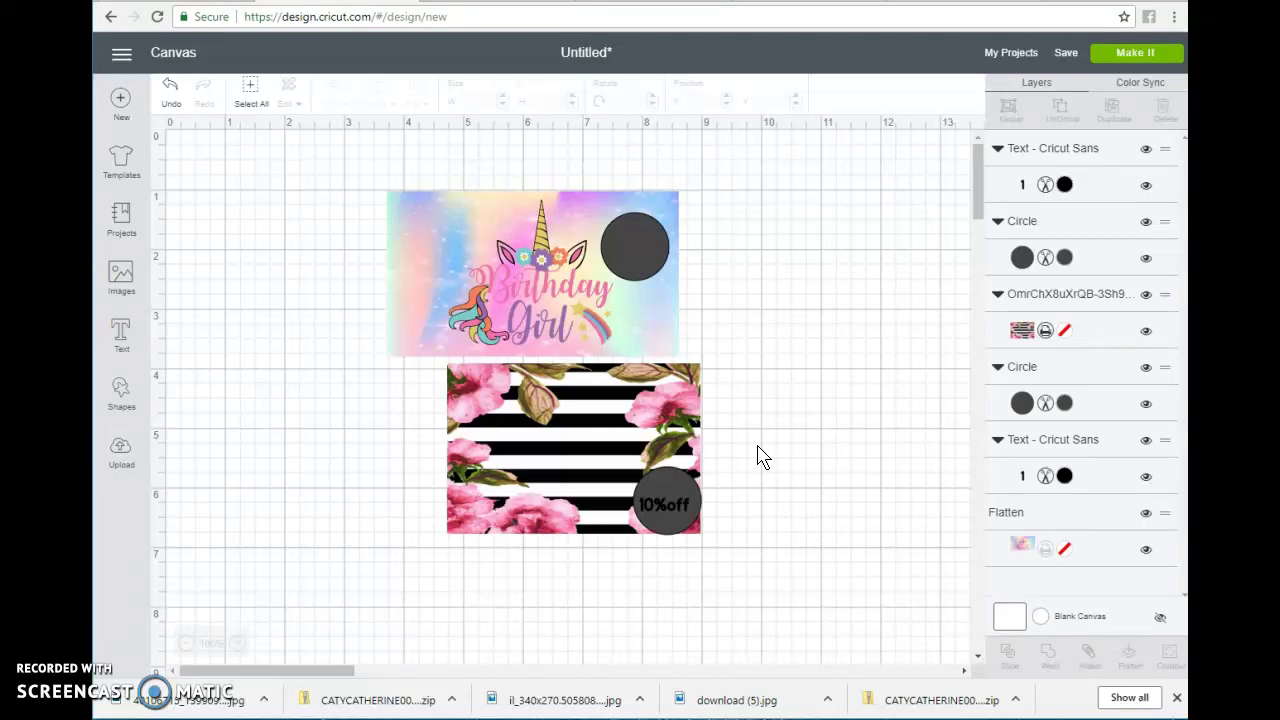
{"action": "left_click", "coordinate": [326, 402]}
- Stretch the floral card's height to about 2.917 in and shift its circle slightly left to center it behind the "10%off" text
{"action": "left_click", "coordinate": [563, 513]}
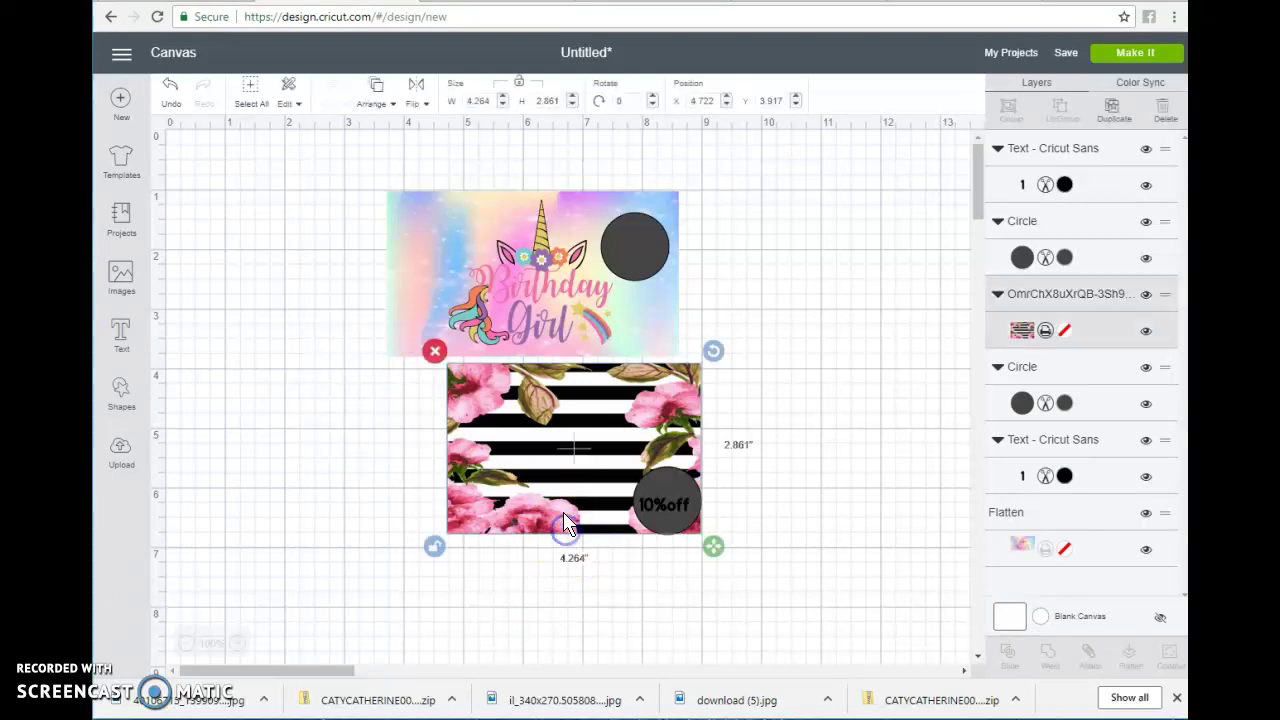
{"action": "left_click_drag", "start_coordinate": [708, 544], "coordinate": [707, 567]}
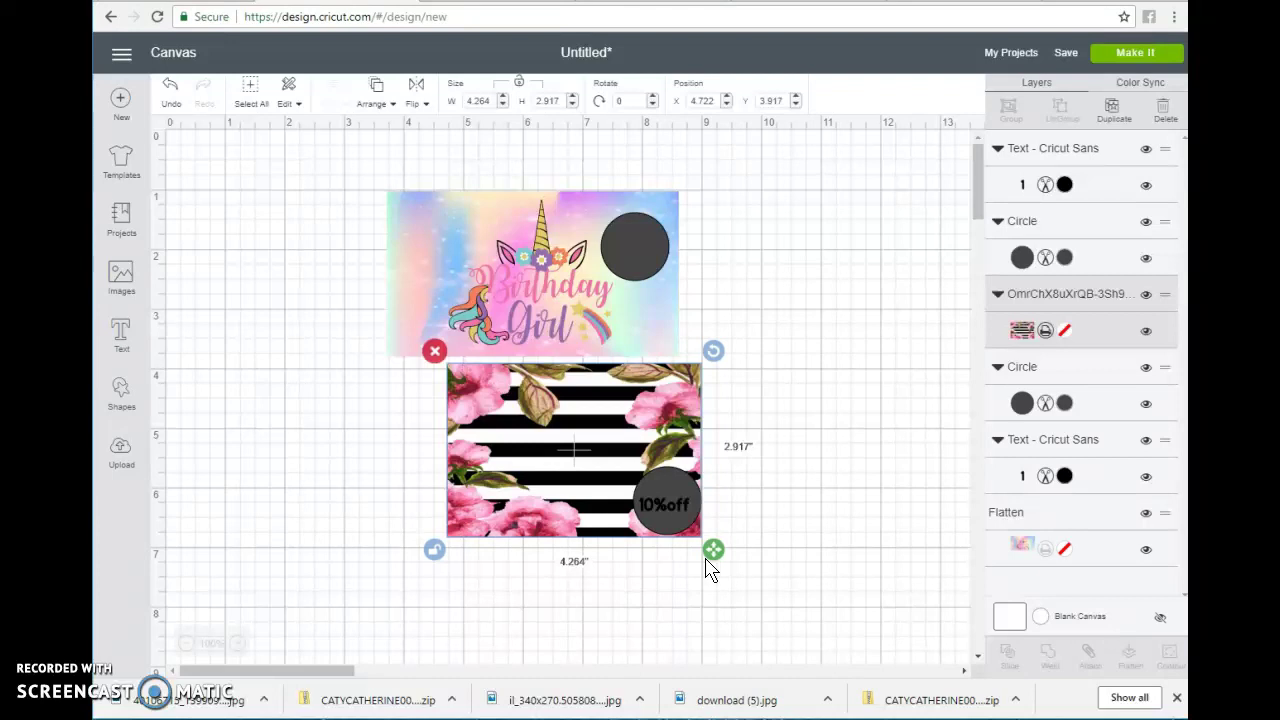
{"action": "left_click", "coordinate": [672, 522]}
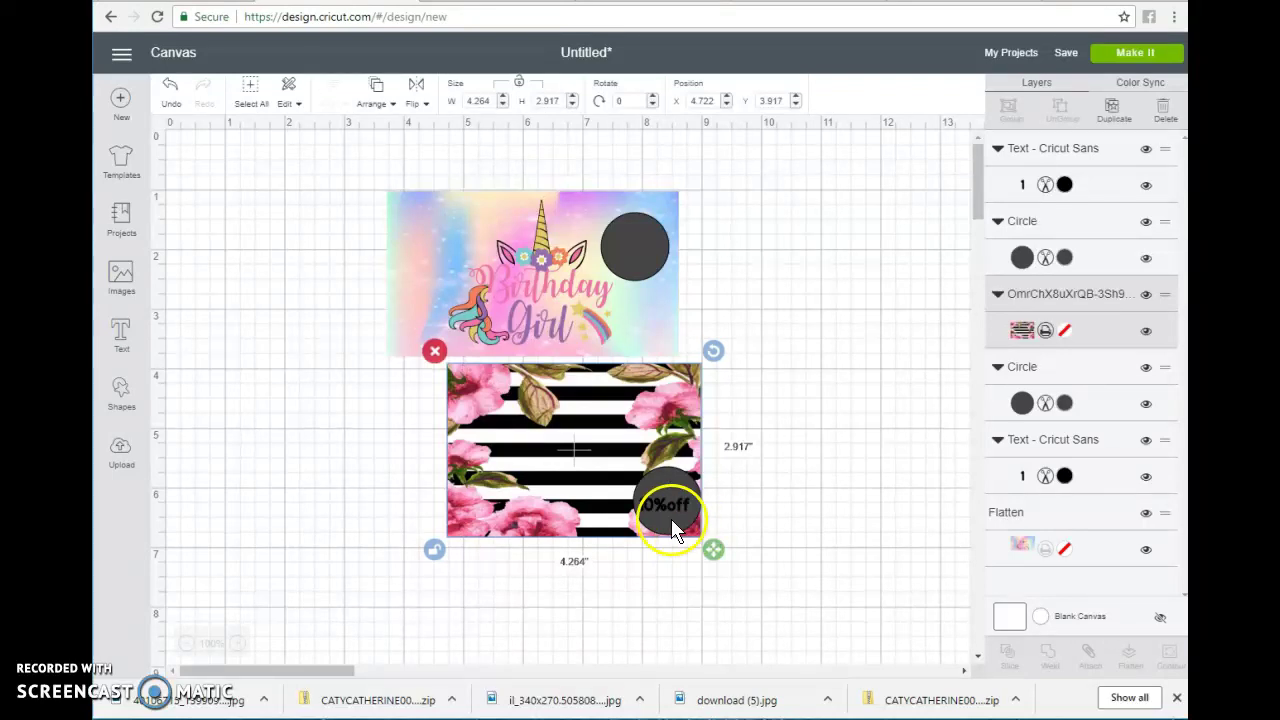
{"action": "left_click_drag", "start_coordinate": [670, 525], "coordinate": [667, 528]}
{"action": "left_click", "coordinate": [332, 432]}
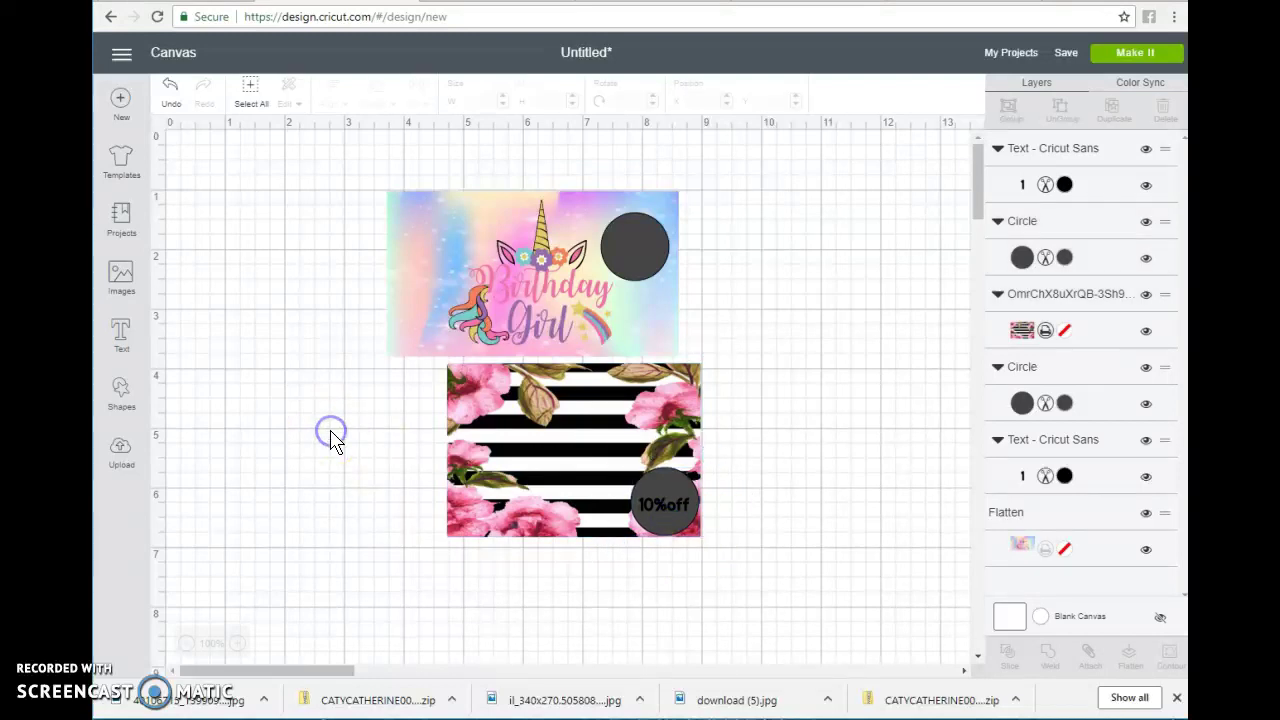
- Add a new text object reading "Come" below the floral card
{"action": "left_click", "coordinate": [118, 340]}
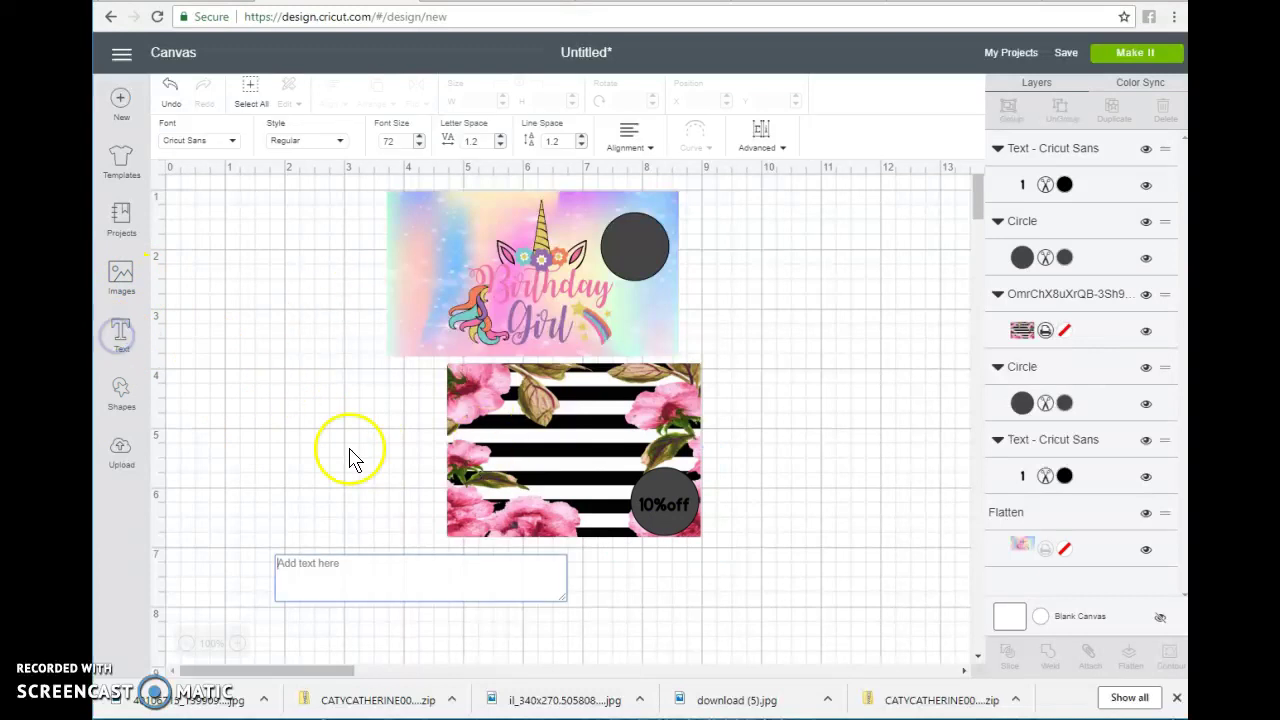
{"action": "left_click", "coordinate": [338, 571]}
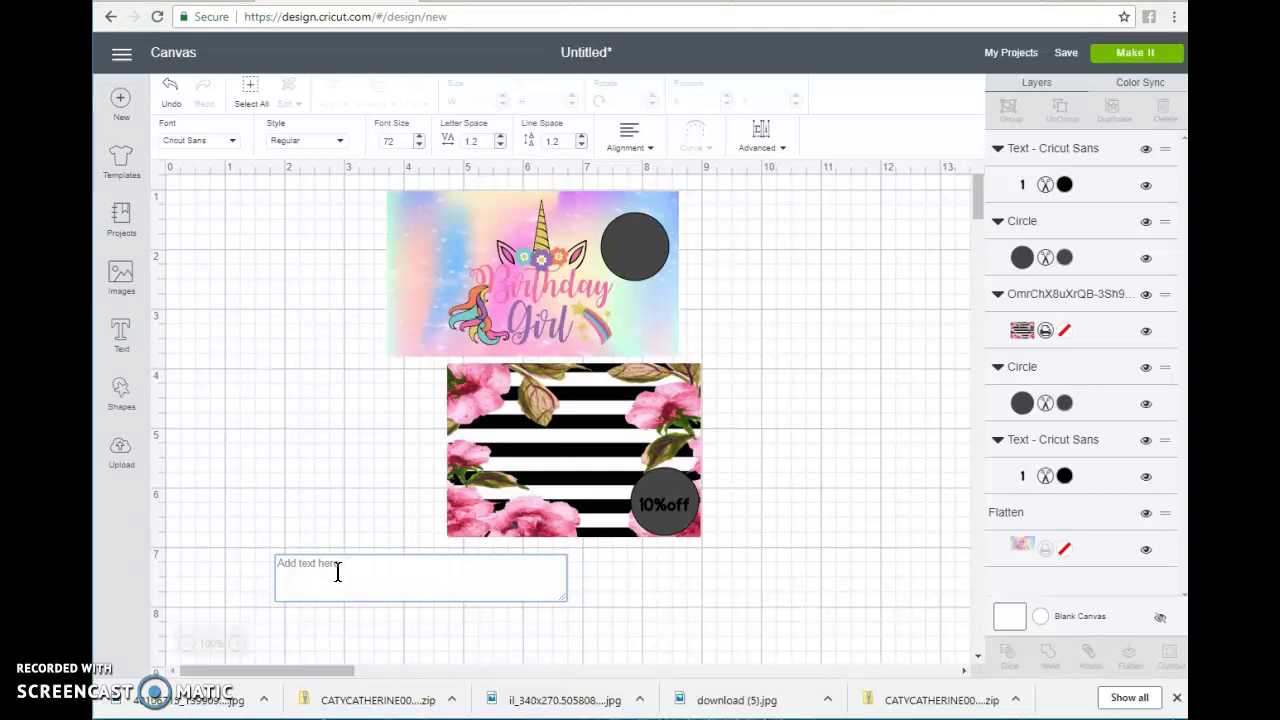
{"action": "type", "text": "CO"}
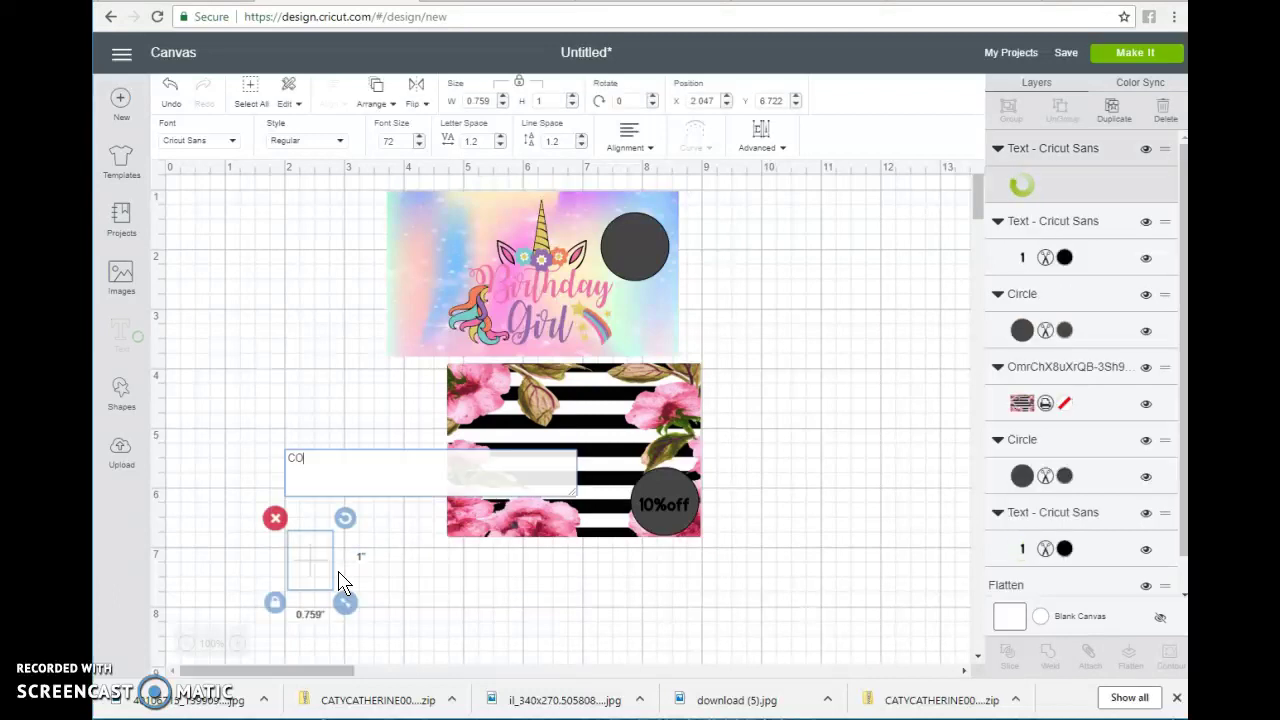
{"action": "key", "text": "BackSpace"}
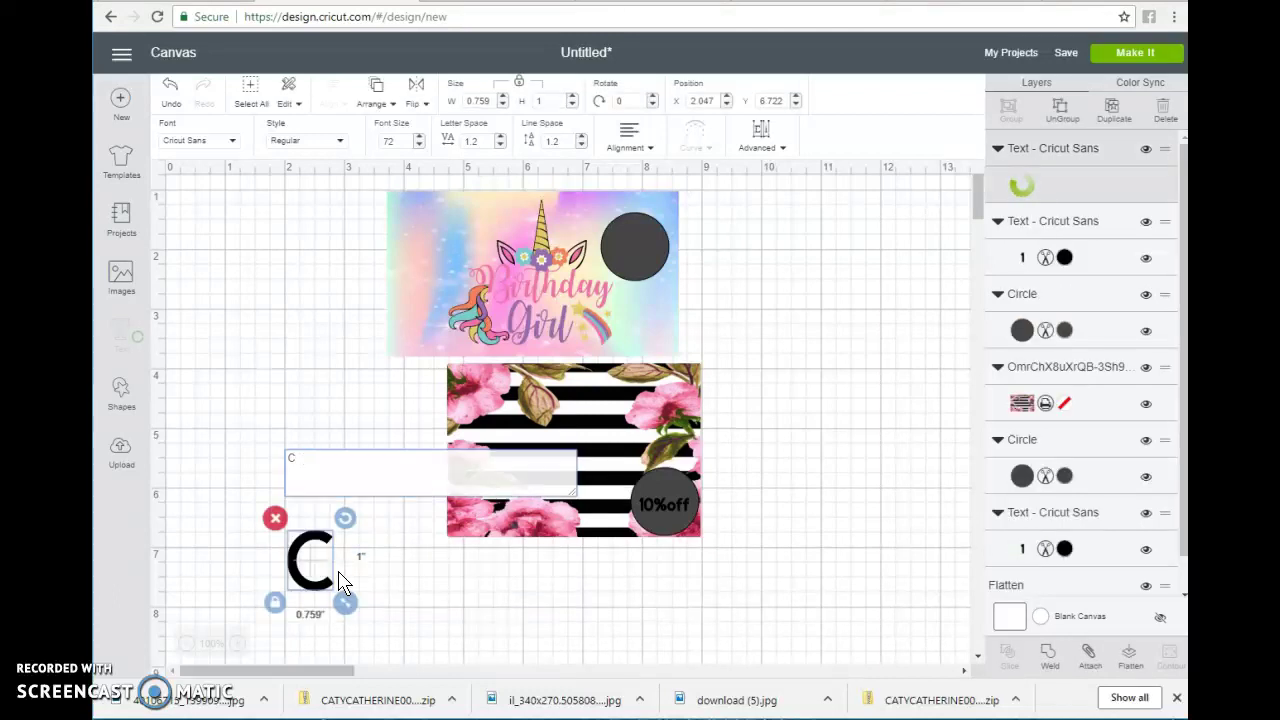
{"action": "type", "text": "ome"}
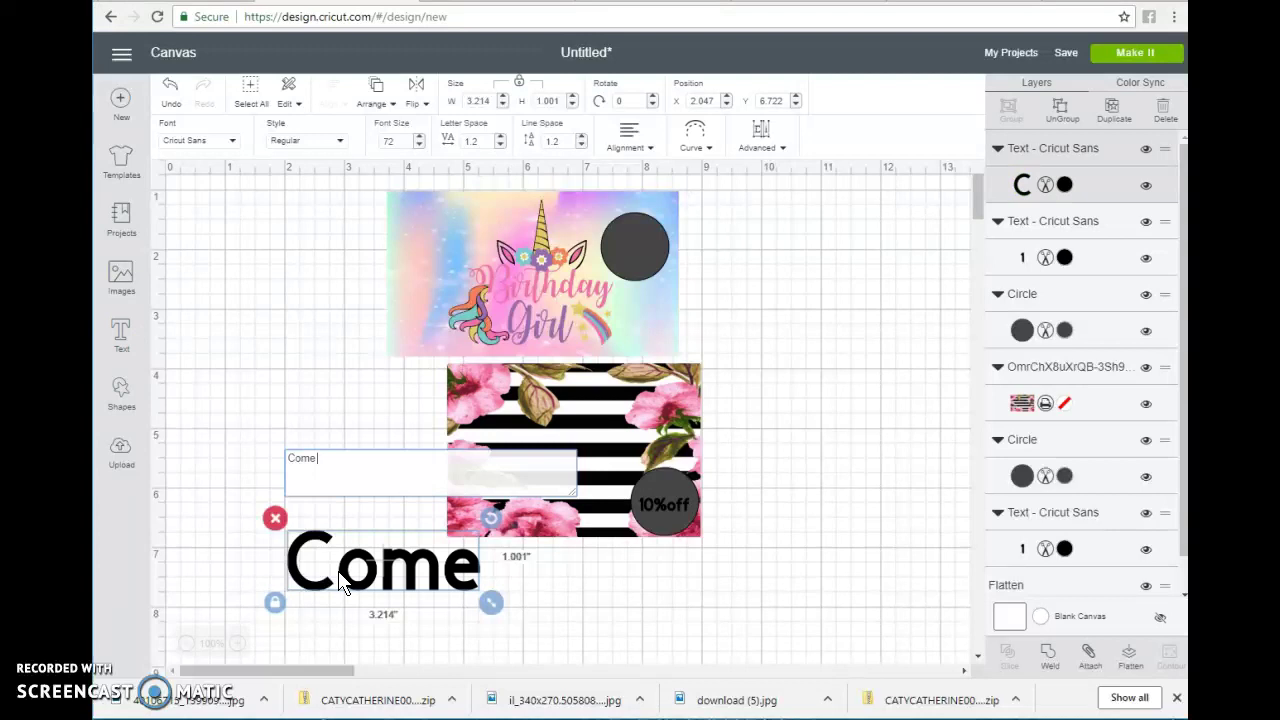
- Replace the "Come" text with "Impeccable Events" and shrink it to about 2.91 in wide
{"action": "key", "text": "BackSpace"}
{"action": "key", "text": "BackSpace"}
{"action": "key", "text": "BackSpace"}
{"action": "key", "text": "BackSpace"}
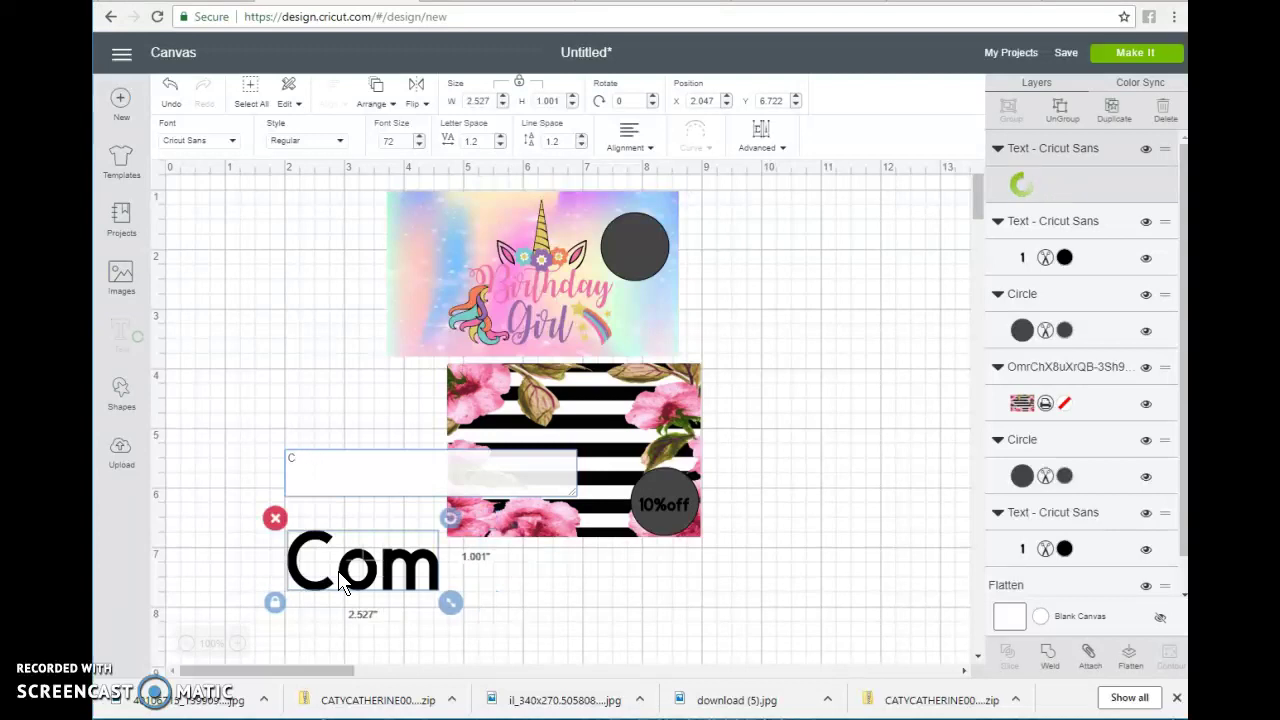
{"action": "type", "text": "Im"}
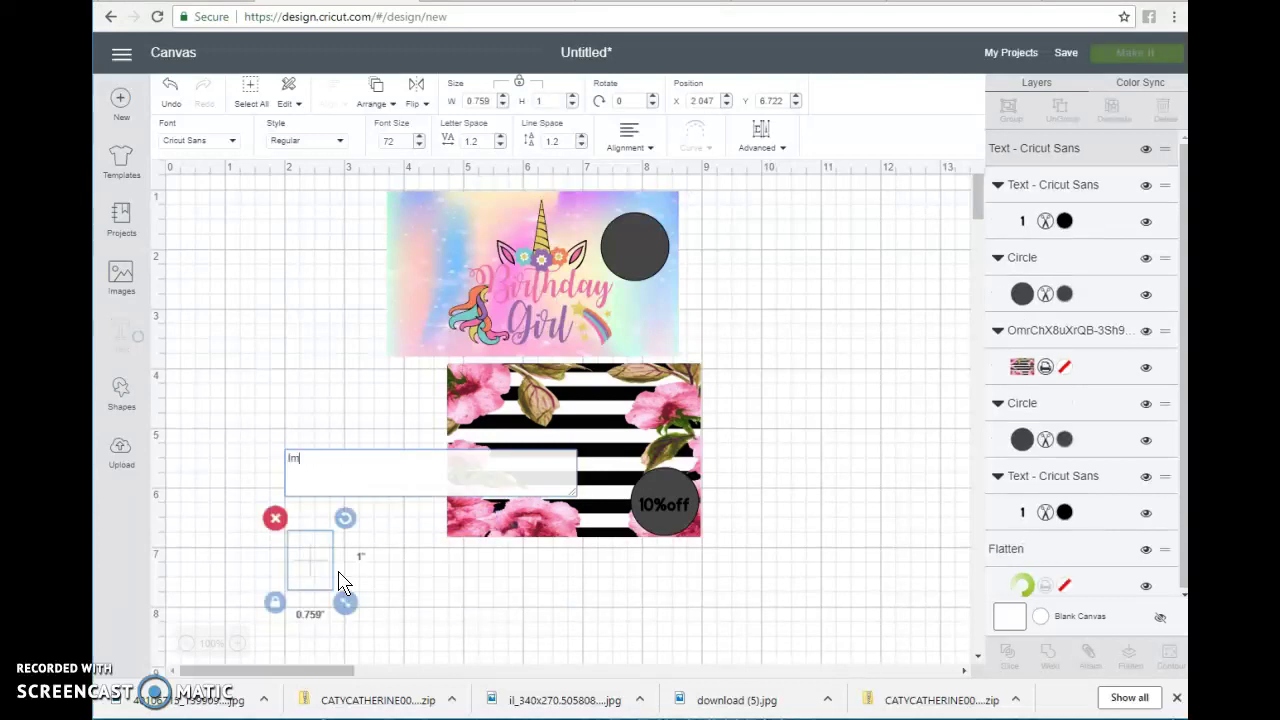
{"action": "type", "text": "pe"}
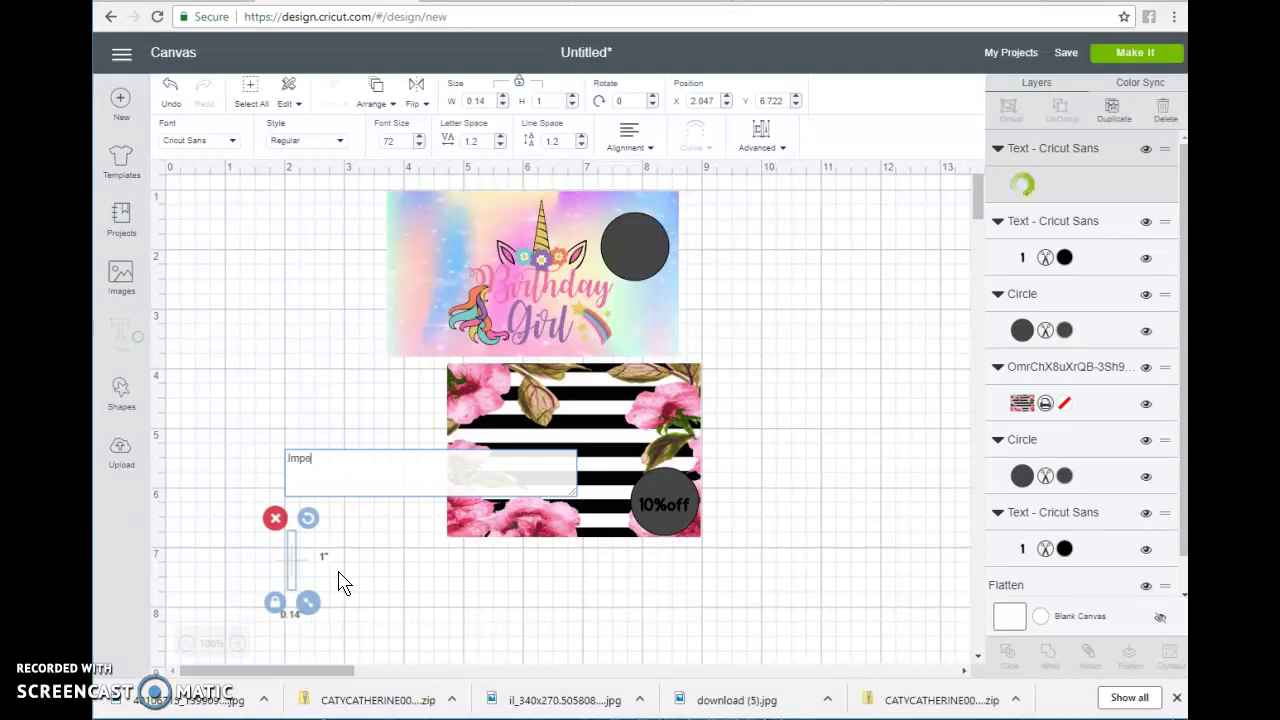
{"action": "type", "text": "ccable E"}
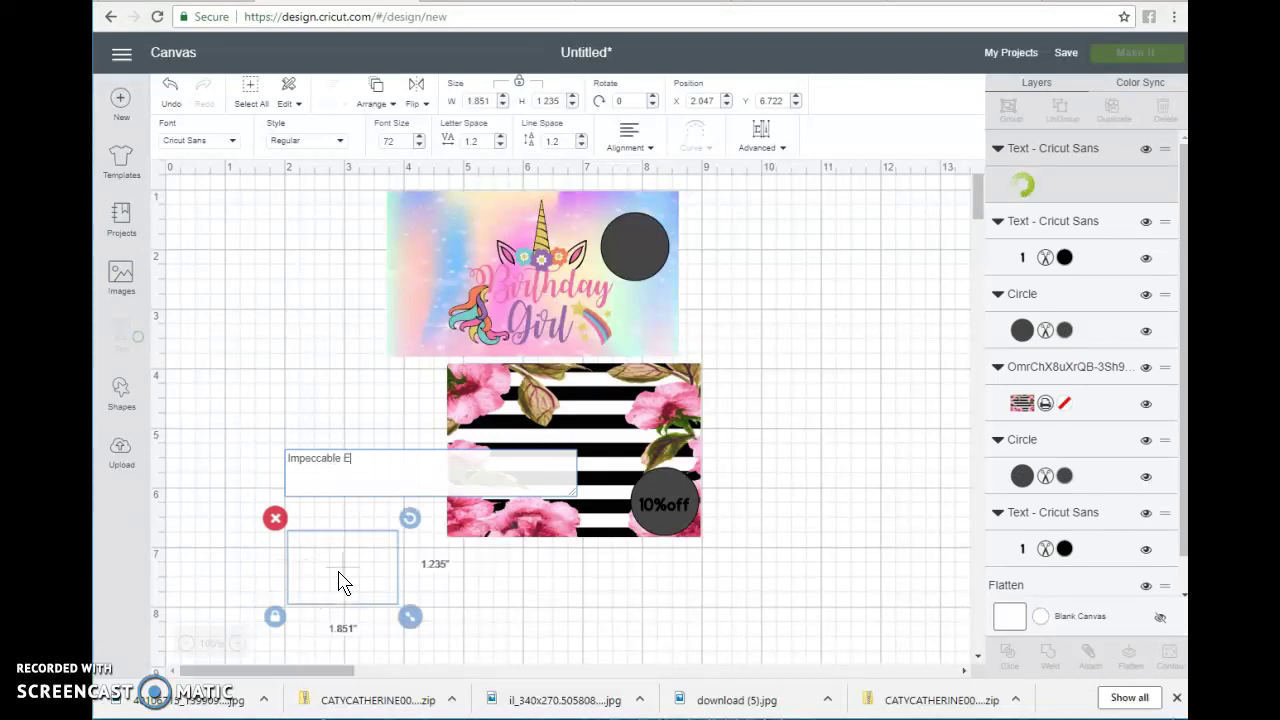
{"action": "type", "text": "vents"}
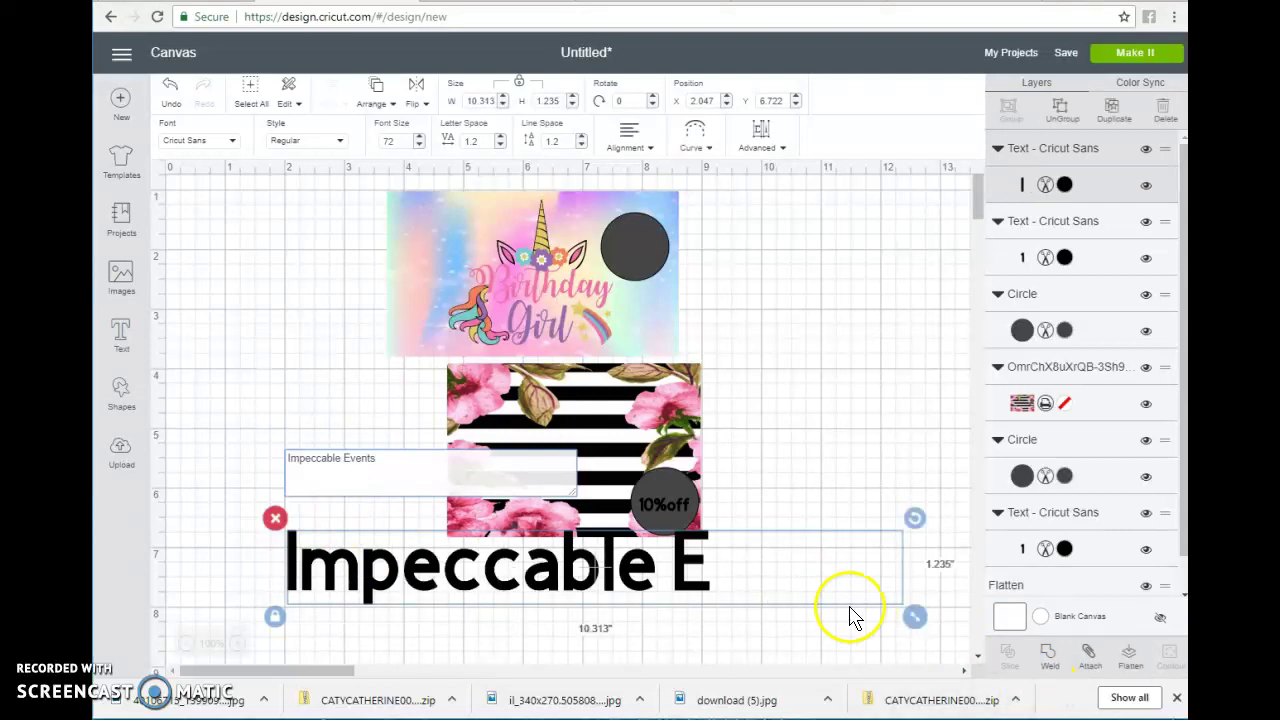
{"action": "left_click_drag", "start_coordinate": [913, 628], "coordinate": [470, 592]}
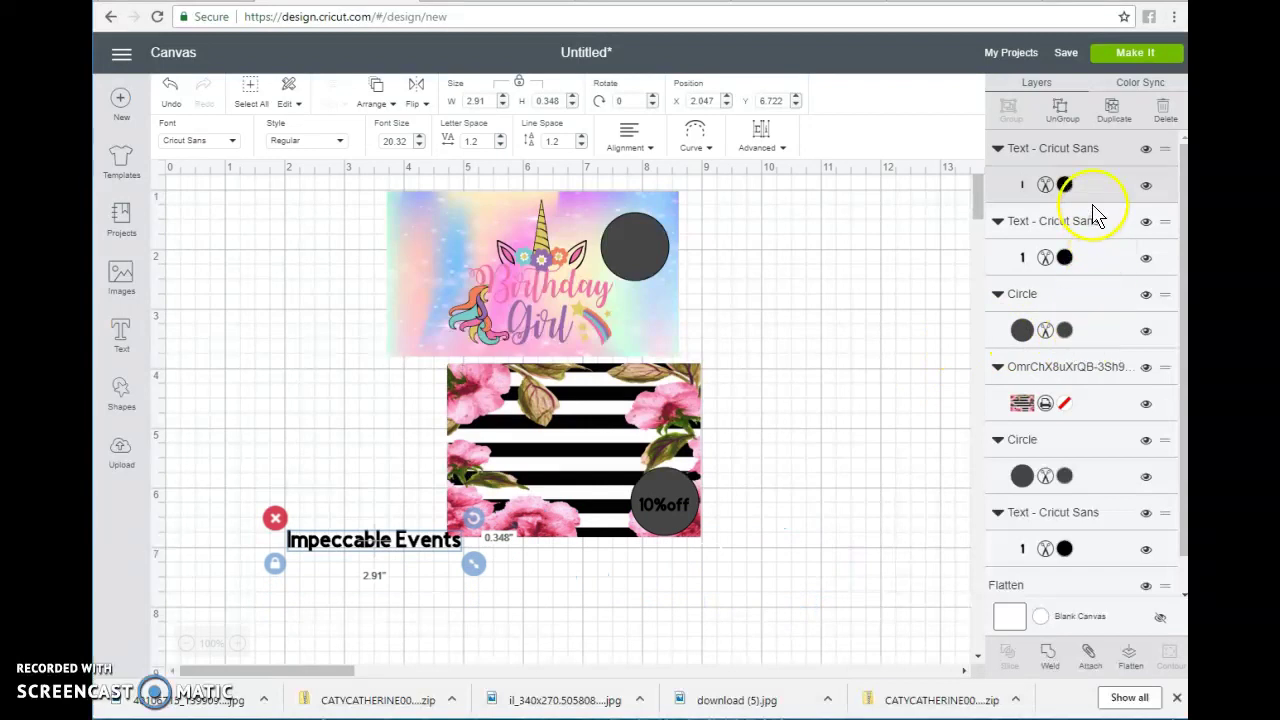
- Color the "Impeccable Events" text pink (#E54B75) and move it onto the floral card's upper edge, centered
{"action": "scroll", "coordinate": [1090, 408], "scroll_direction": "down", "scroll_amount": 1}
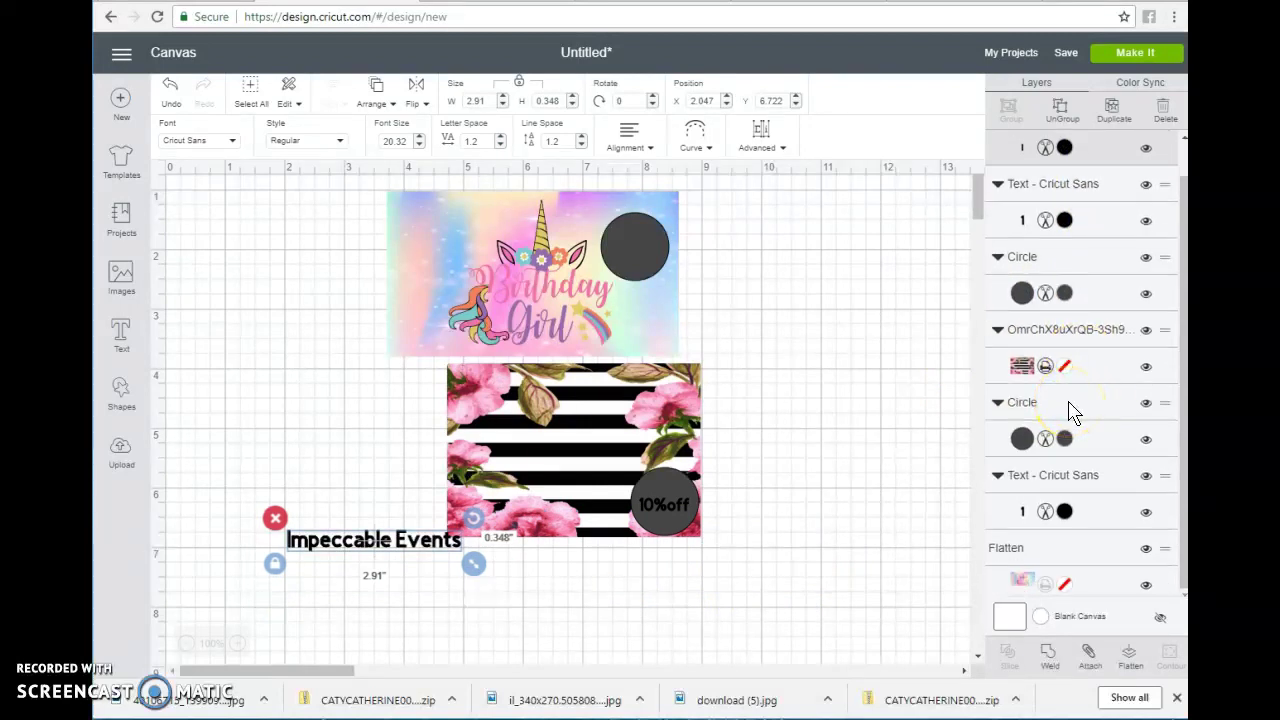
{"action": "scroll", "coordinate": [1072, 412], "scroll_direction": "up", "scroll_amount": 1}
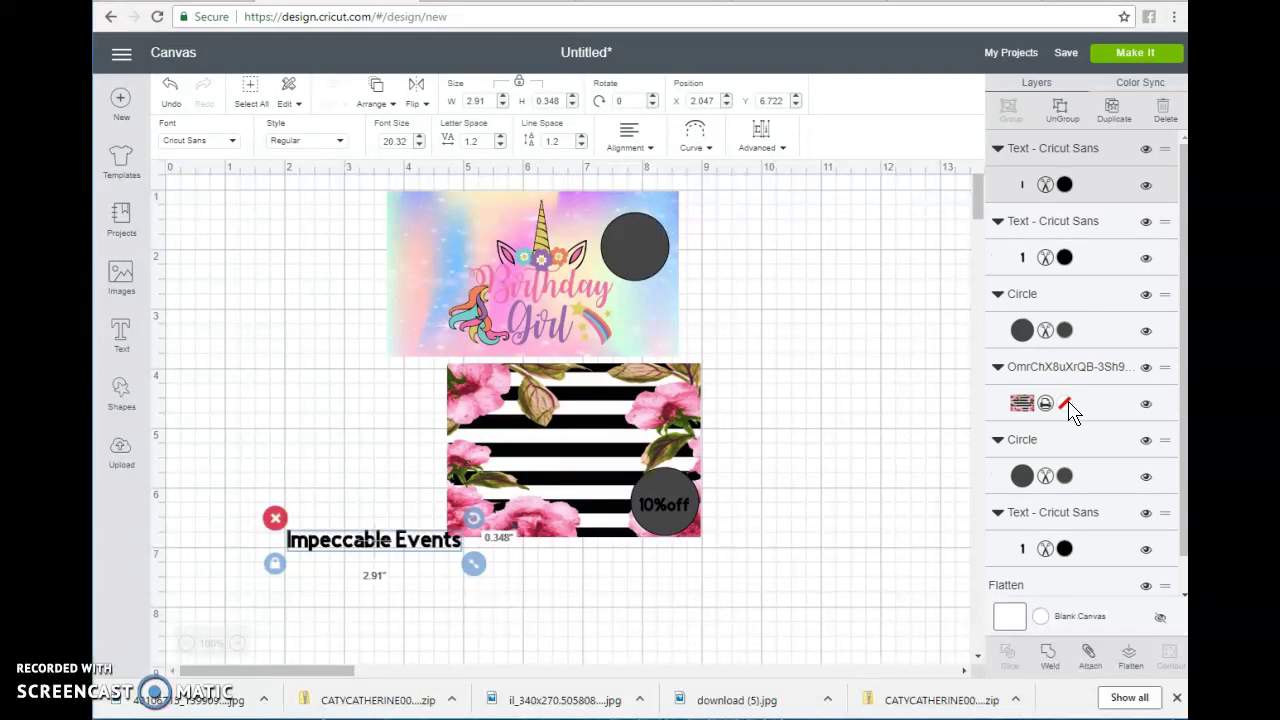
{"action": "left_click", "coordinate": [1063, 186]}
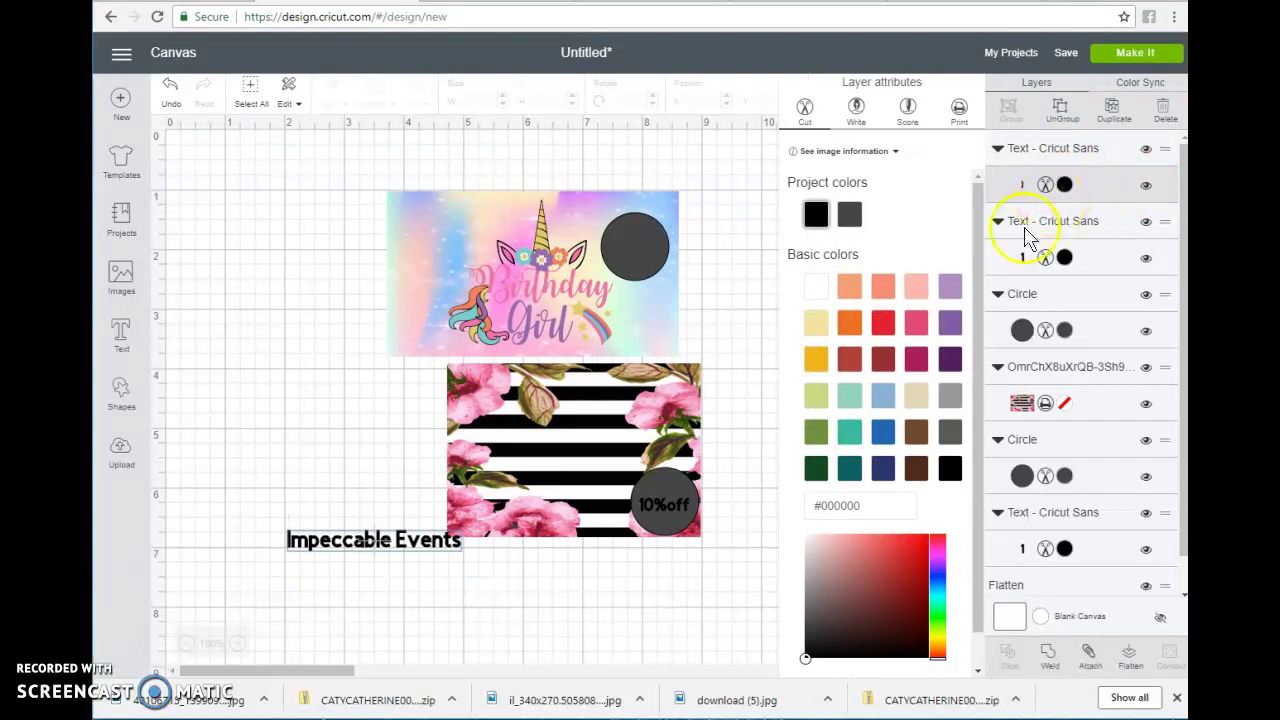
{"action": "left_click", "coordinate": [925, 325]}
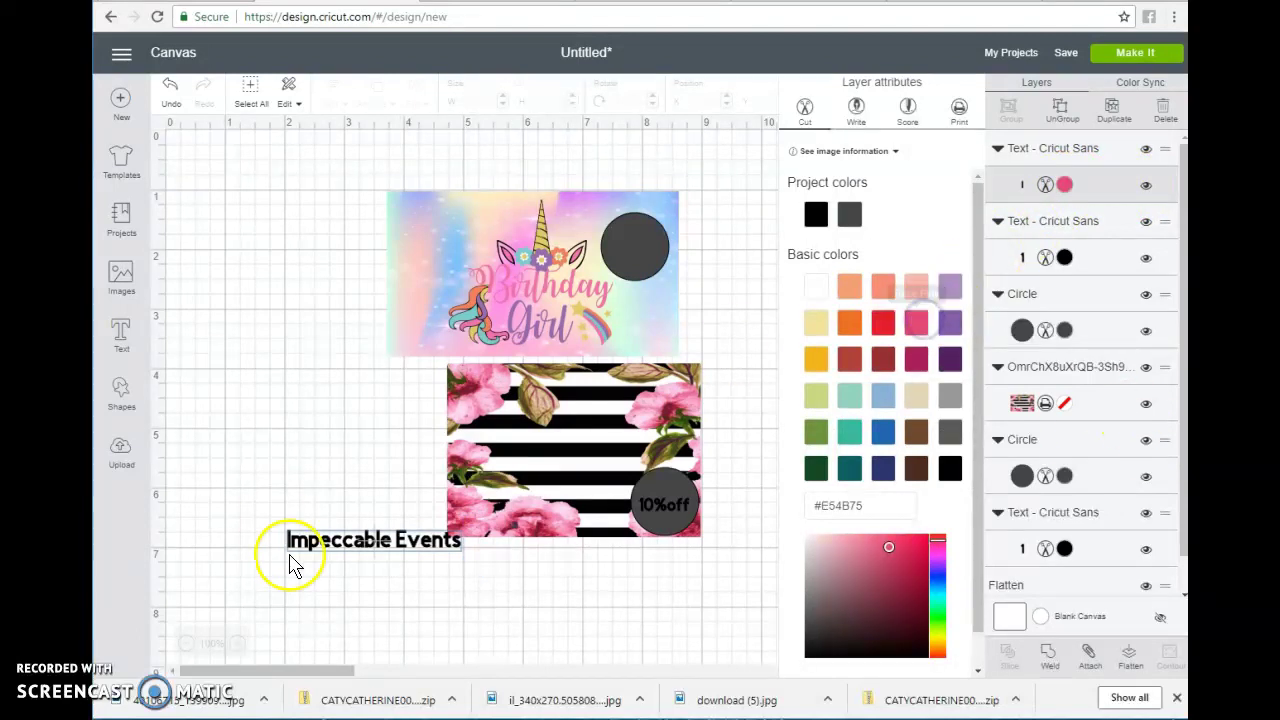
{"action": "left_click_drag", "start_coordinate": [430, 548], "coordinate": [667, 380]}
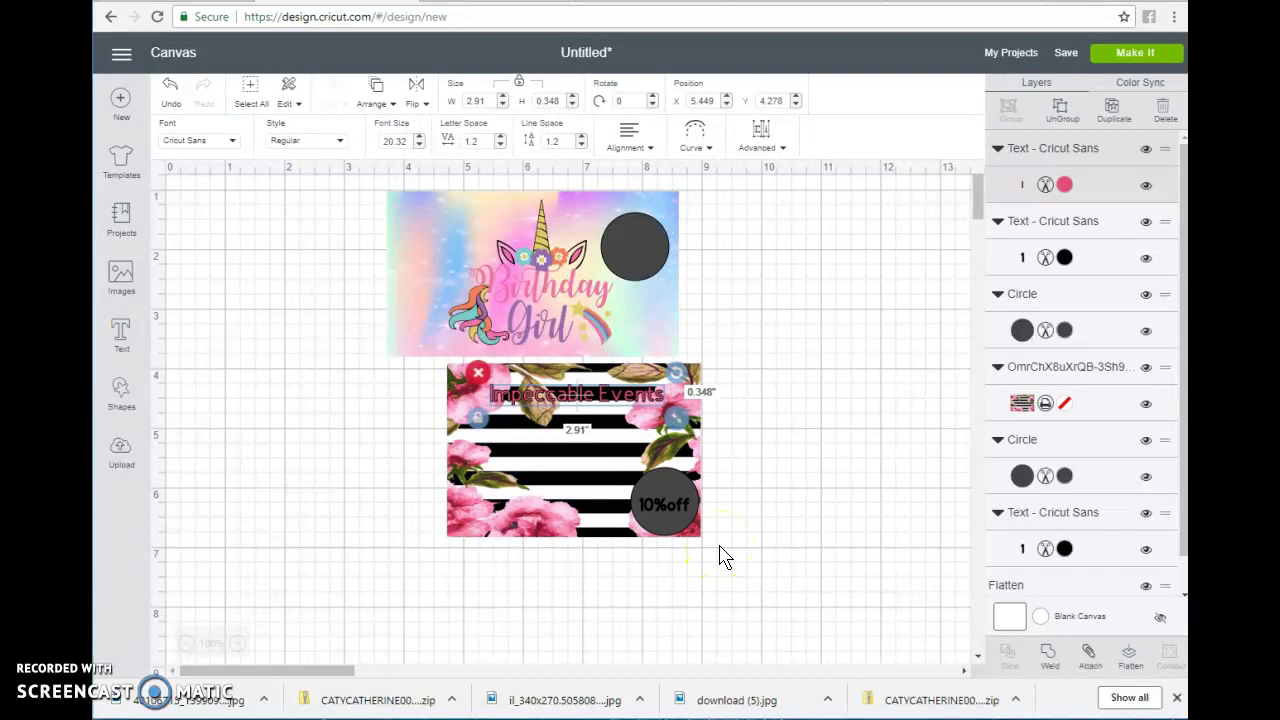
- Move the circle off the unicorn card and shift its "10%off" text to the floral card's lower-left area
{"action": "left_click_drag", "start_coordinate": [633, 249], "coordinate": [490, 520]}
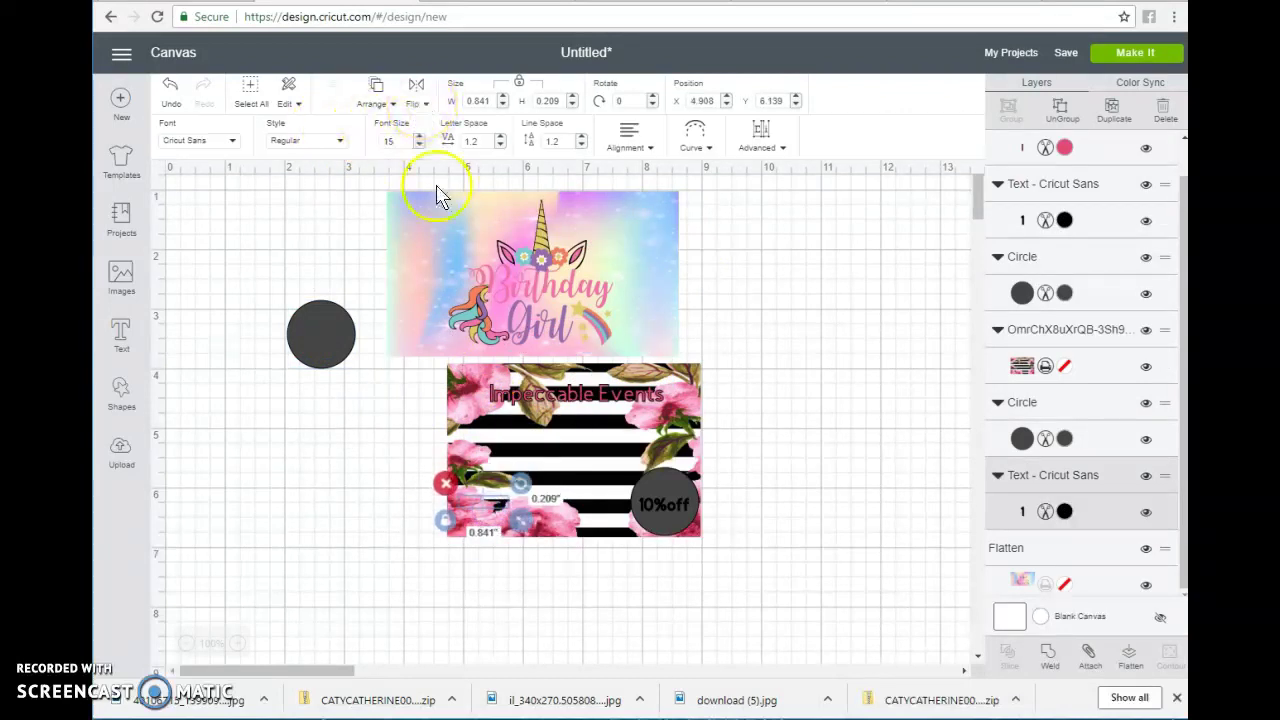
{"action": "left_click_drag", "start_coordinate": [657, 366], "coordinate": [820, 173]}
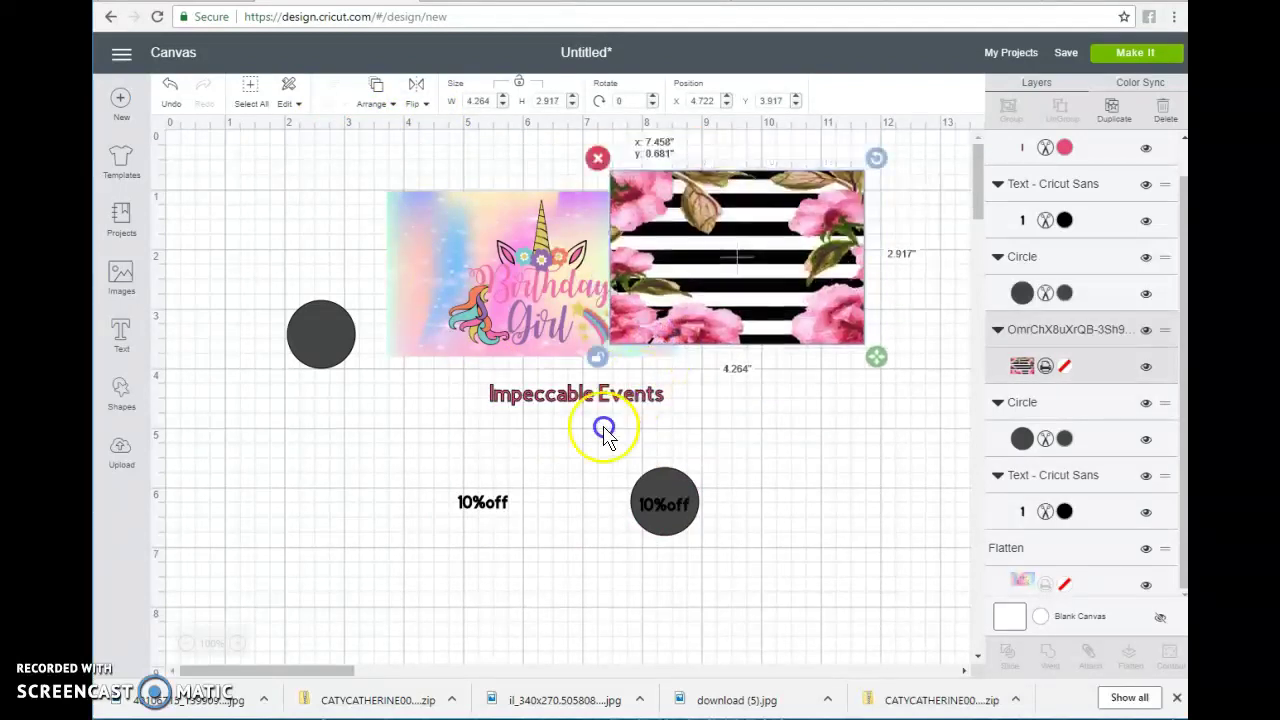
{"action": "left_click", "coordinate": [170, 88]}
{"action": "left_click", "coordinate": [450, 523]}
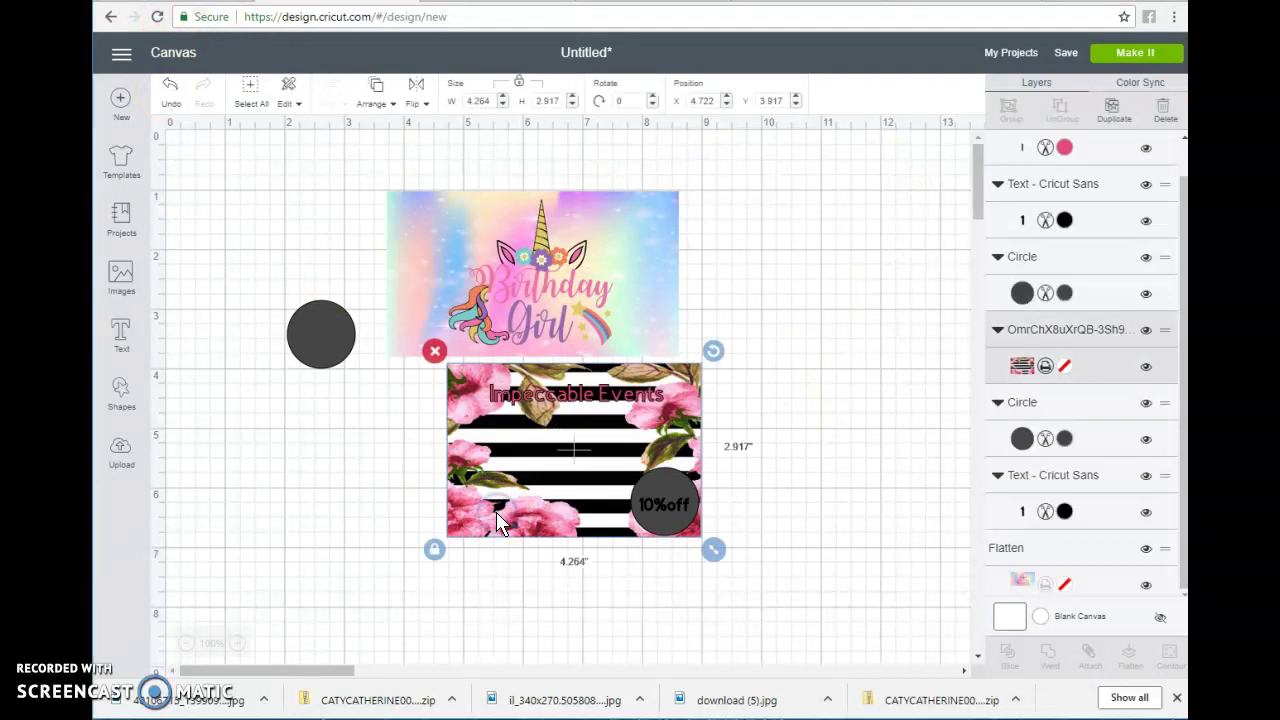
{"action": "left_click", "coordinate": [176, 88]}
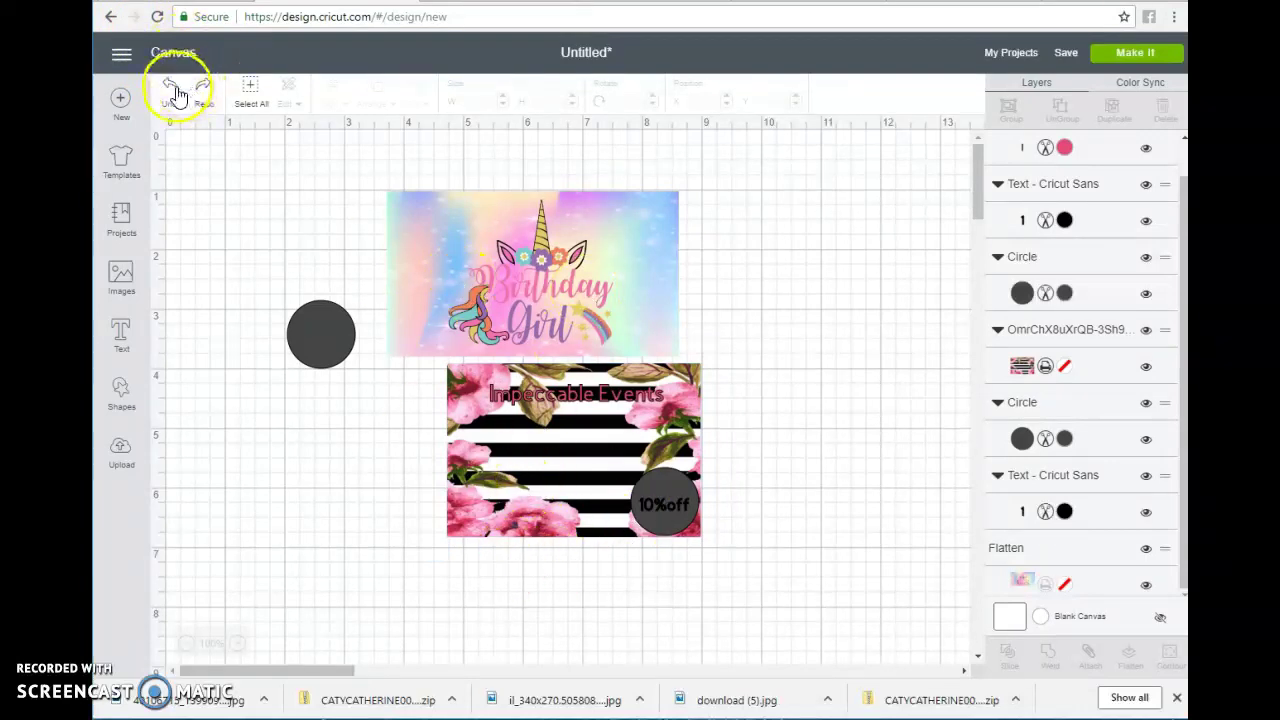
- Add the text "try again", shrink it to fit inside a circle, and move it onto the floral card's lower-left corner
{"action": "left_click", "coordinate": [120, 338]}
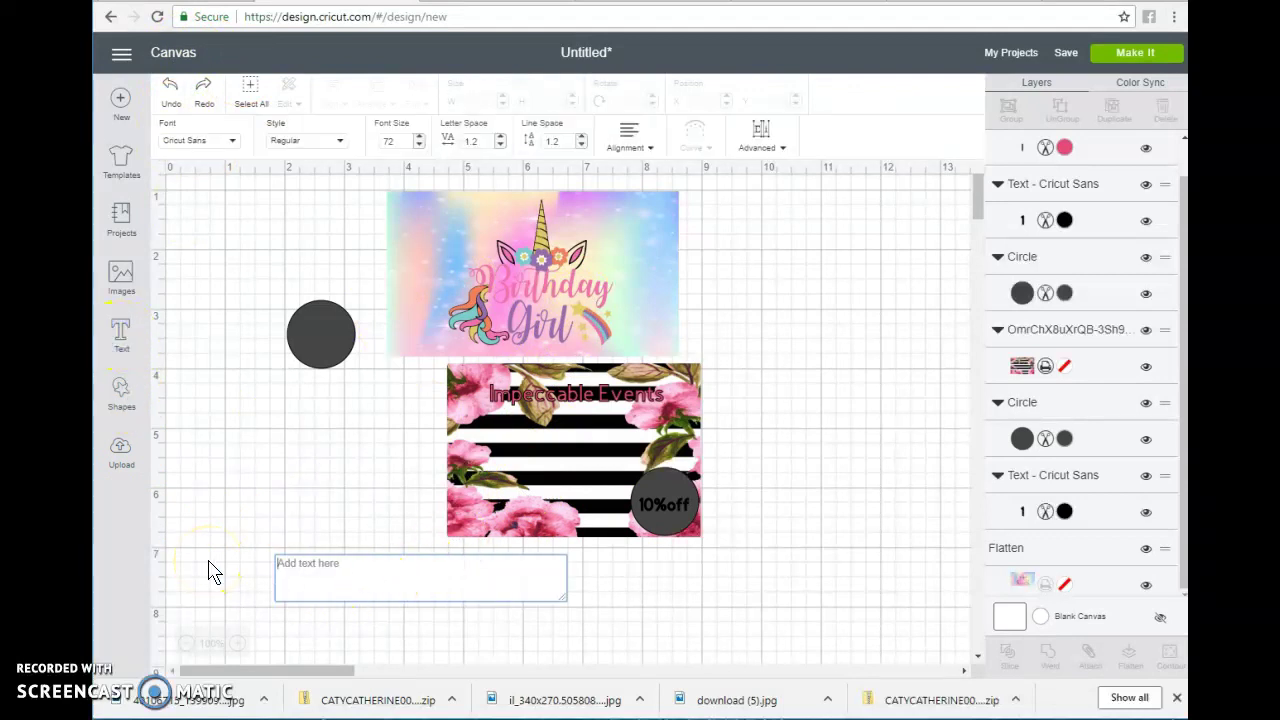
{"action": "type", "text": "y"}
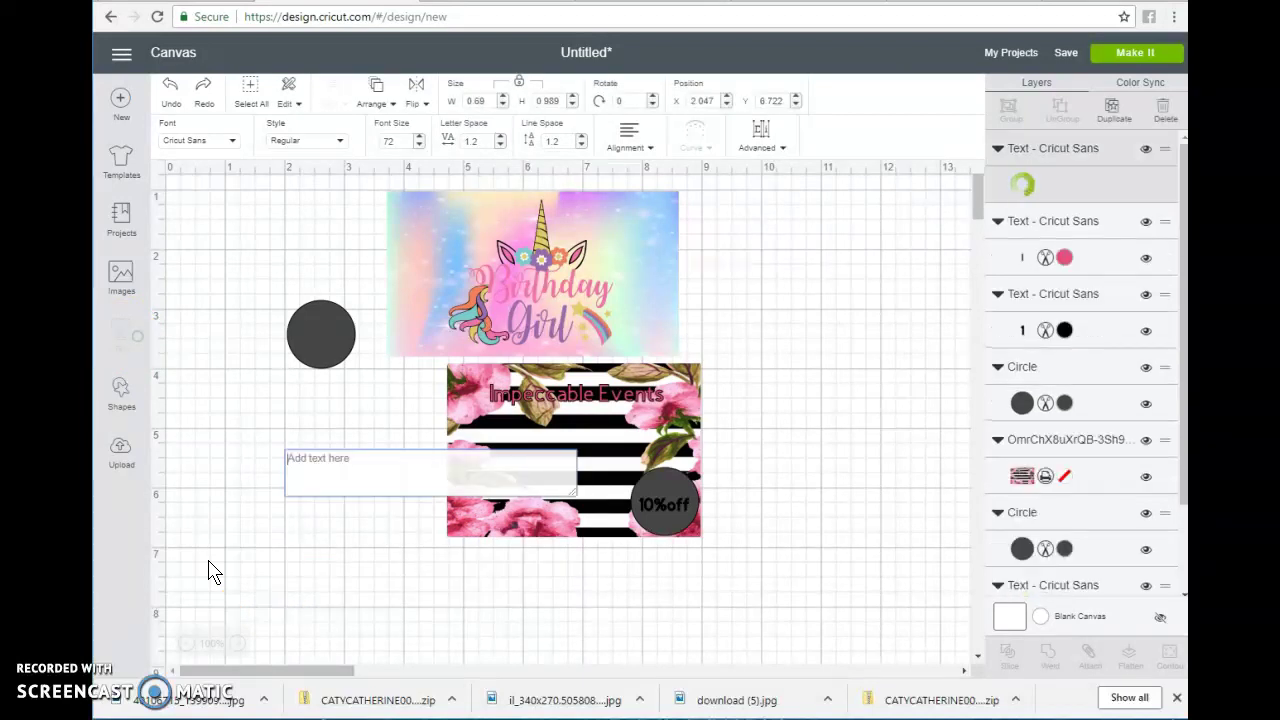
{"action": "type", "text": "try"}
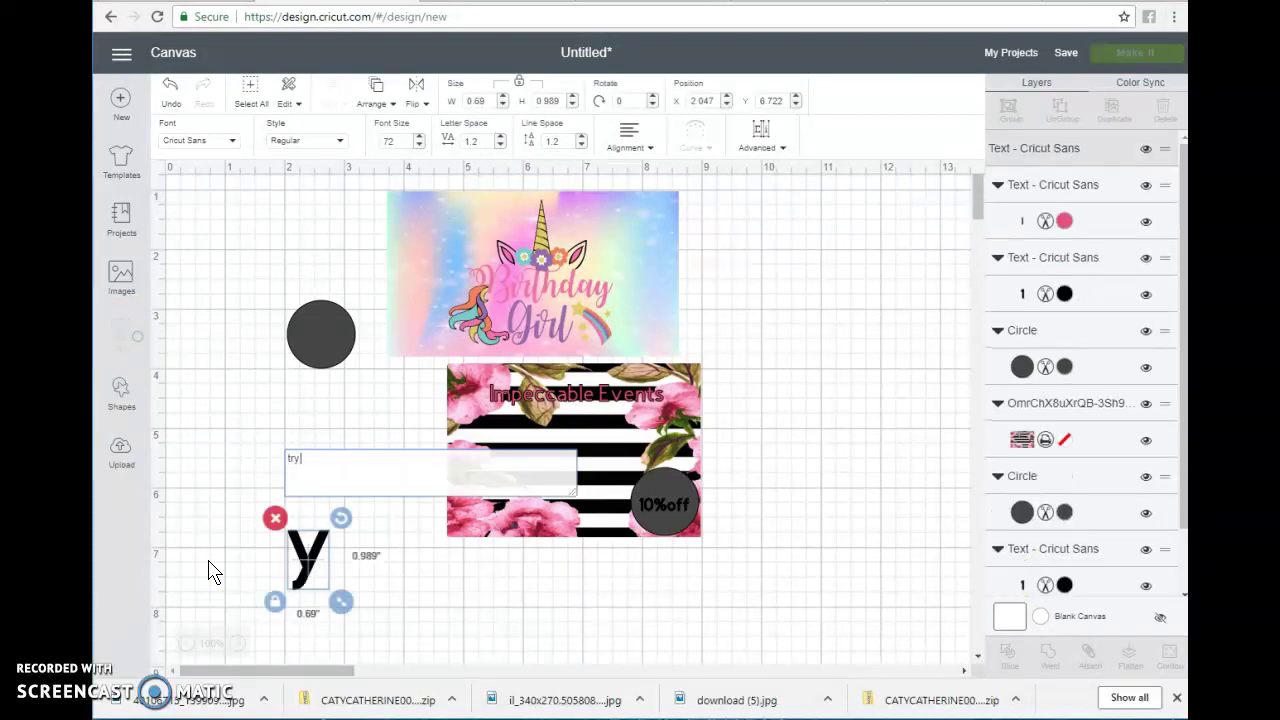
{"action": "type", "text": " again"}
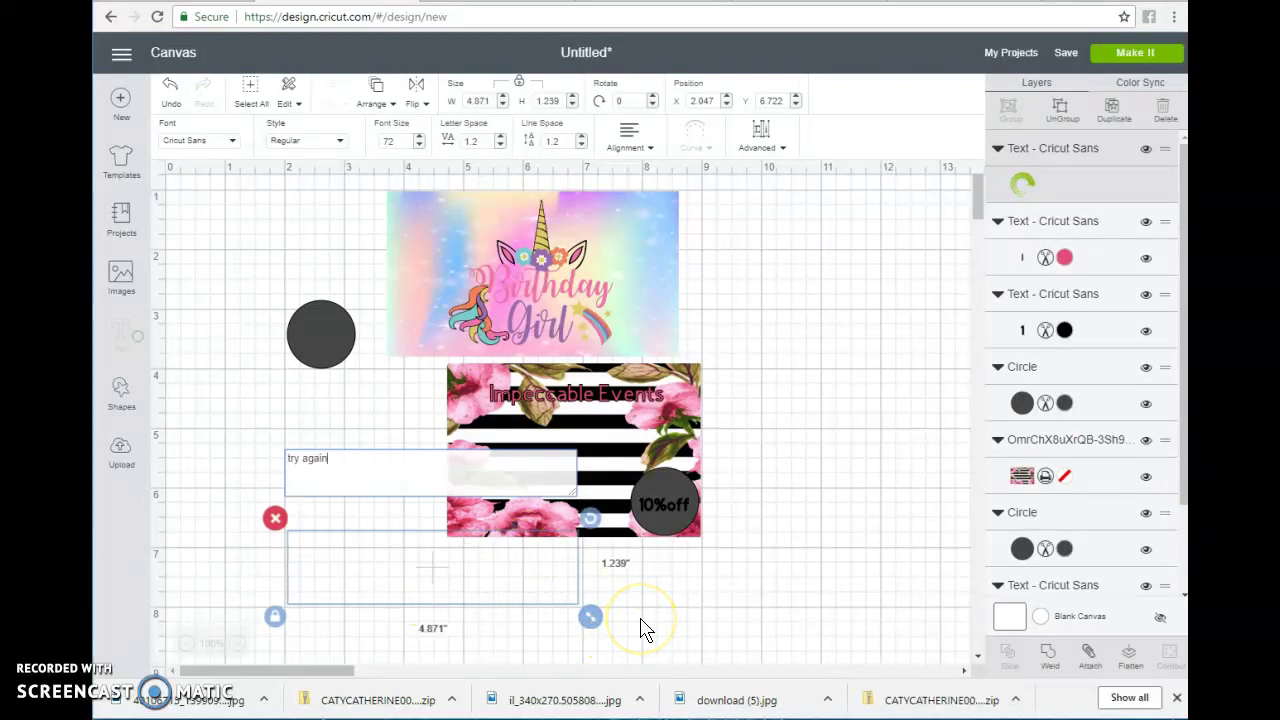
{"action": "left_click_drag", "start_coordinate": [650, 632], "coordinate": [486, 517]}
{"action": "left_click", "coordinate": [352, 558]}
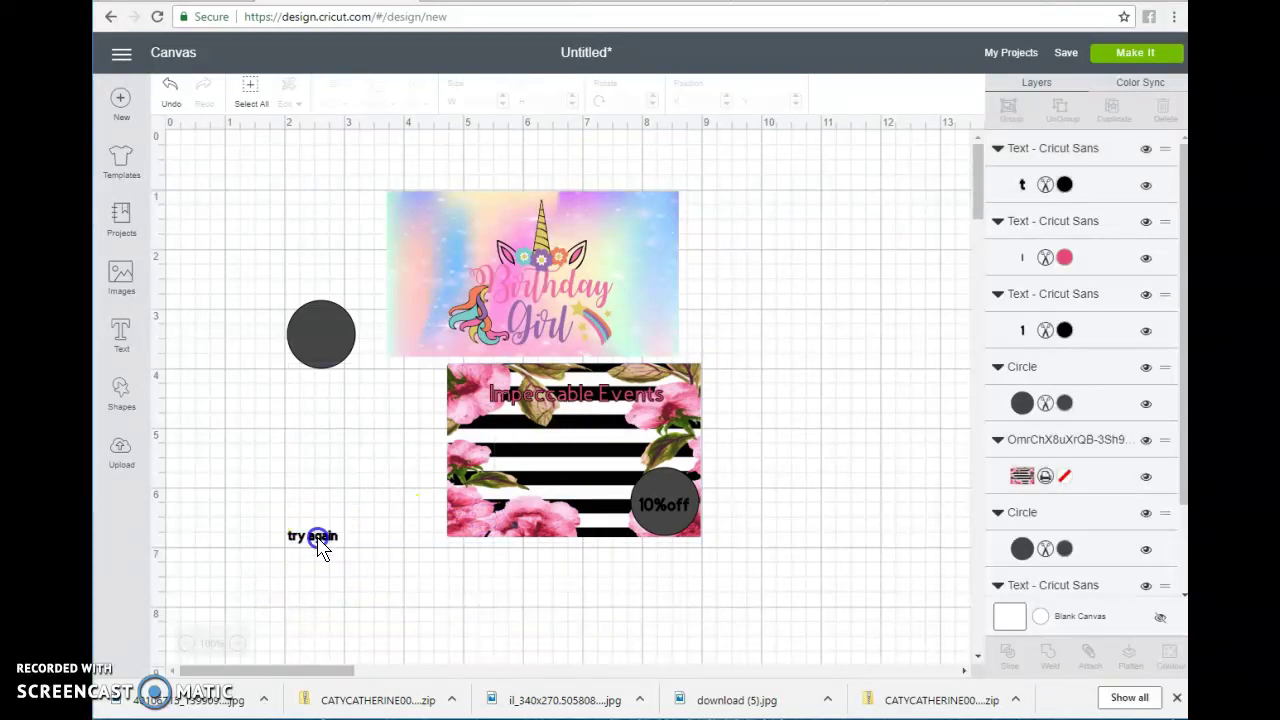
{"action": "left_click", "coordinate": [317, 539]}
{"action": "left_click_drag", "start_coordinate": [320, 544], "coordinate": [503, 514]}
- Move the spare circle over the "try again" text on the floral card and bring it to the front
{"action": "left_click_drag", "start_coordinate": [300, 357], "coordinate": [487, 530]}
{"action": "left_click", "coordinate": [385, 368]}
{"action": "left_click", "coordinate": [373, 96]}
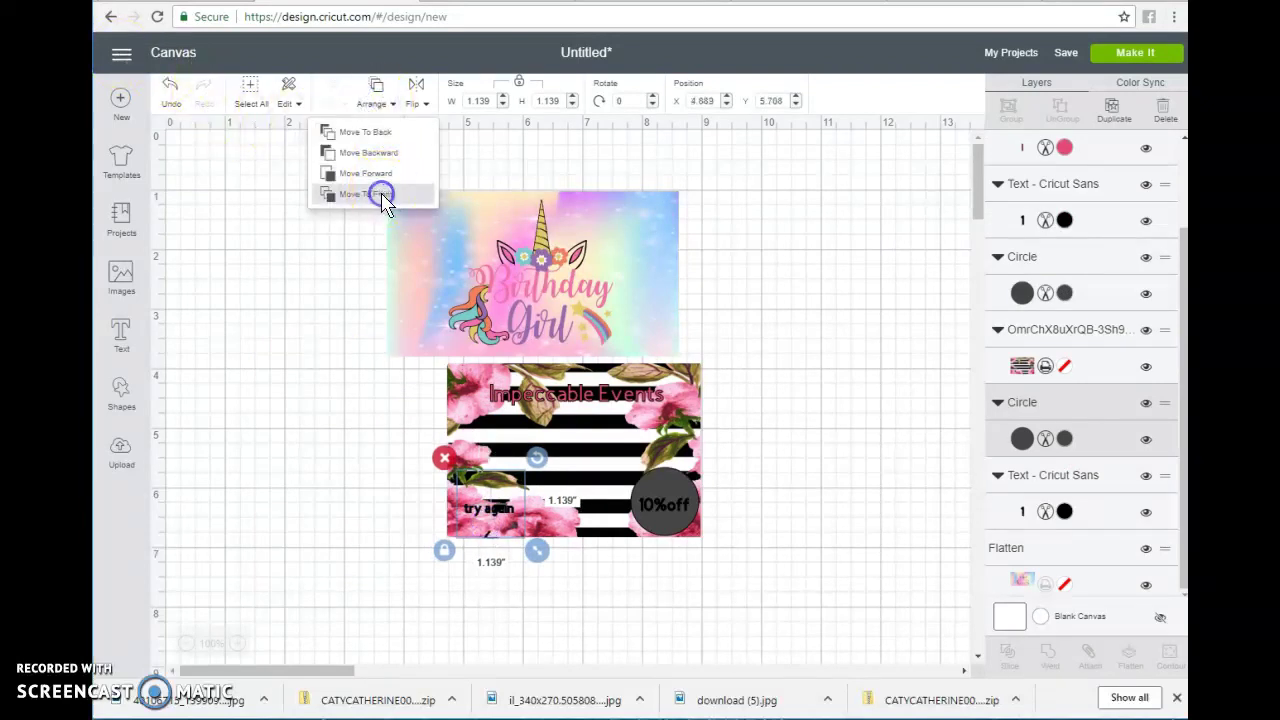
{"action": "left_click", "coordinate": [385, 196]}
{"action": "left_click", "coordinate": [845, 516]}
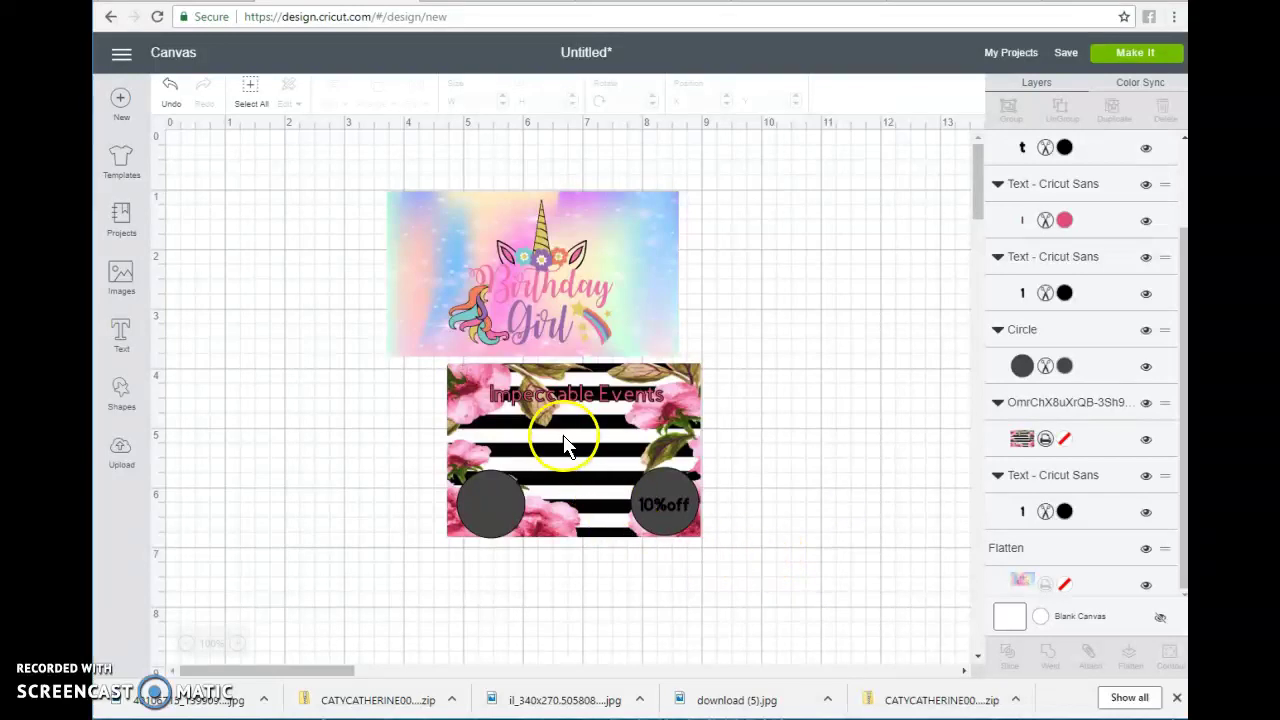
- Send the "10%off" text at the floral card's lower-right corner to the back, behind its circle
{"action": "left_click", "coordinate": [123, 343]}
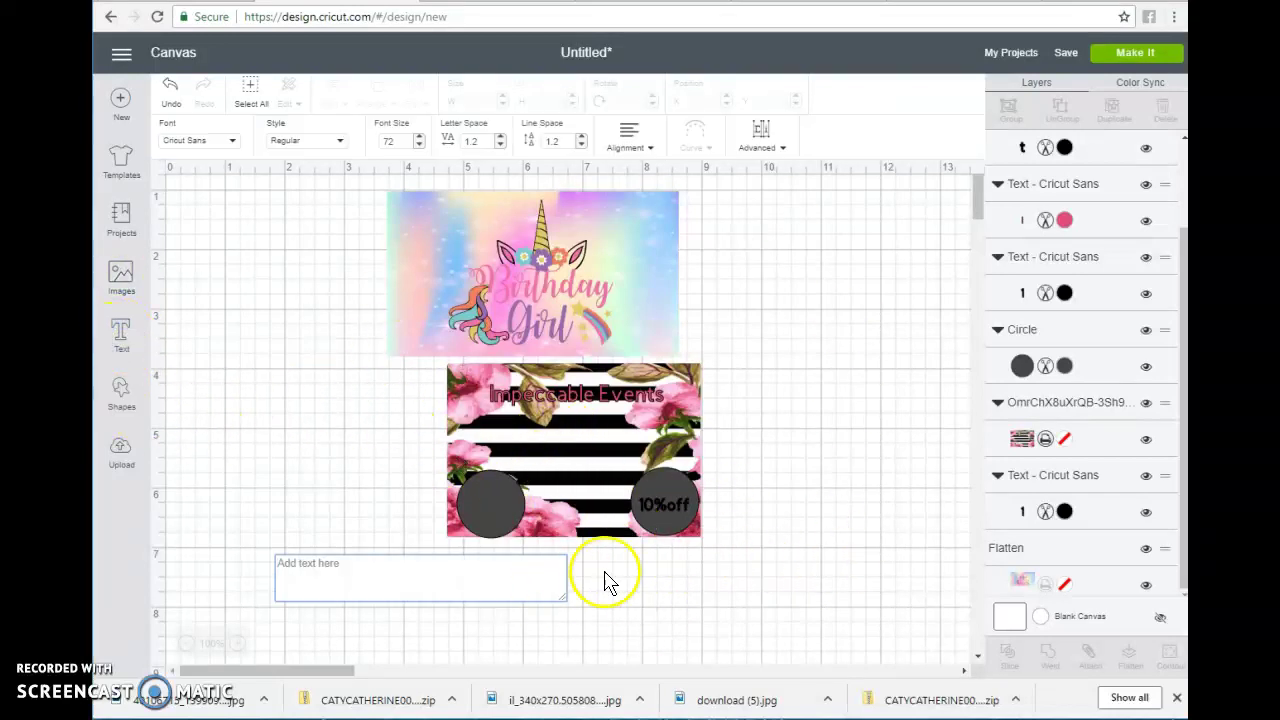
{"action": "left_click", "coordinate": [686, 506]}
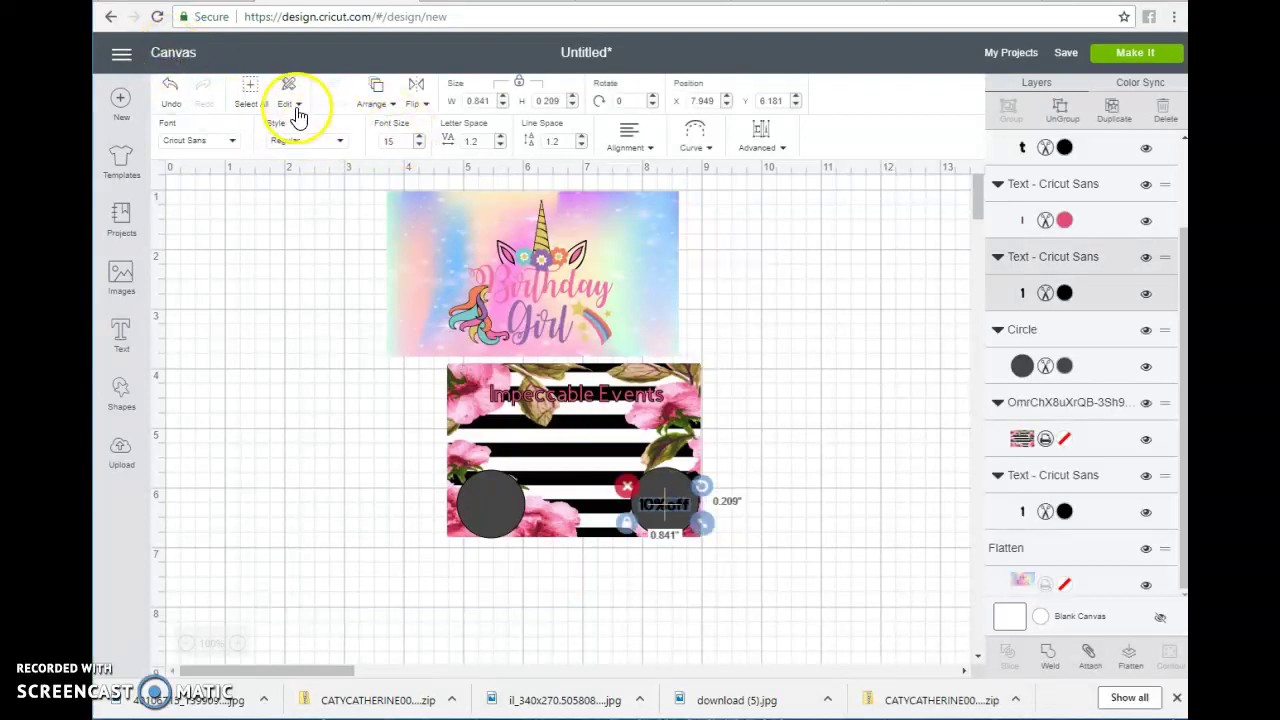
{"action": "left_click", "coordinate": [371, 101]}
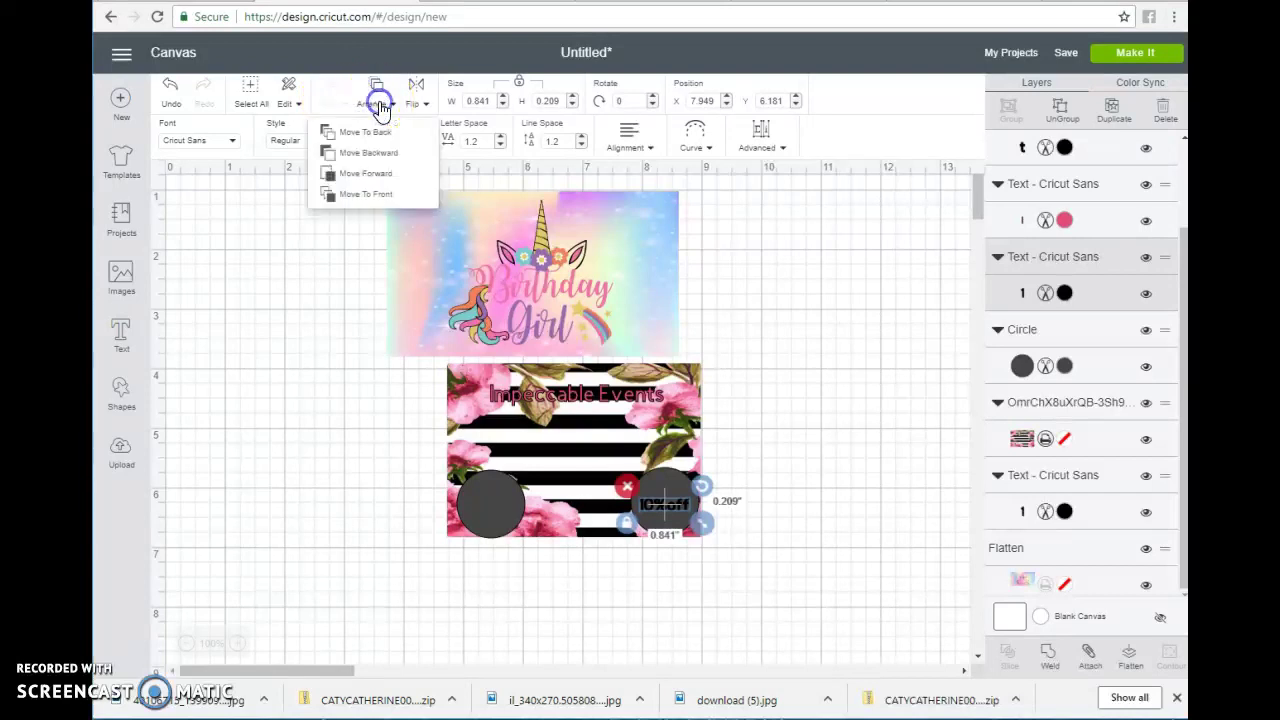
{"action": "left_click", "coordinate": [386, 132]}
{"action": "left_click", "coordinate": [288, 482]}
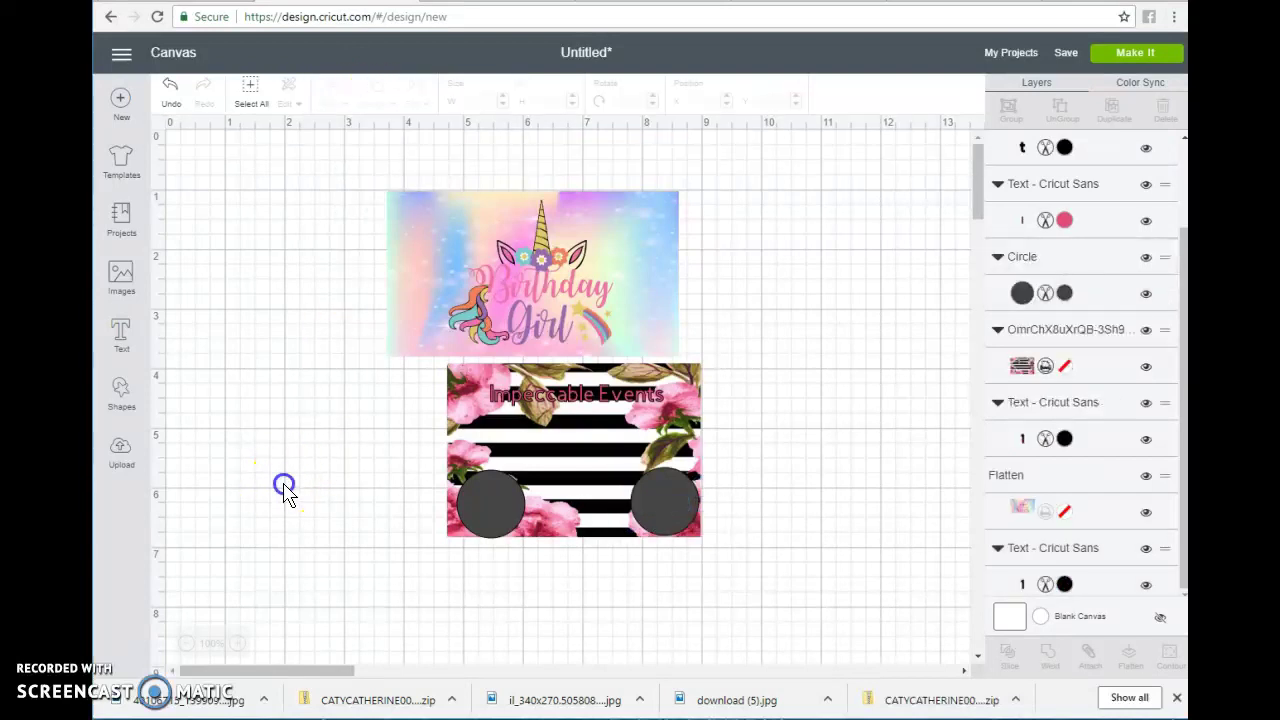
- Color the floral card's lower-left circle pink (#E54B75)
{"action": "left_click", "coordinate": [488, 512]}
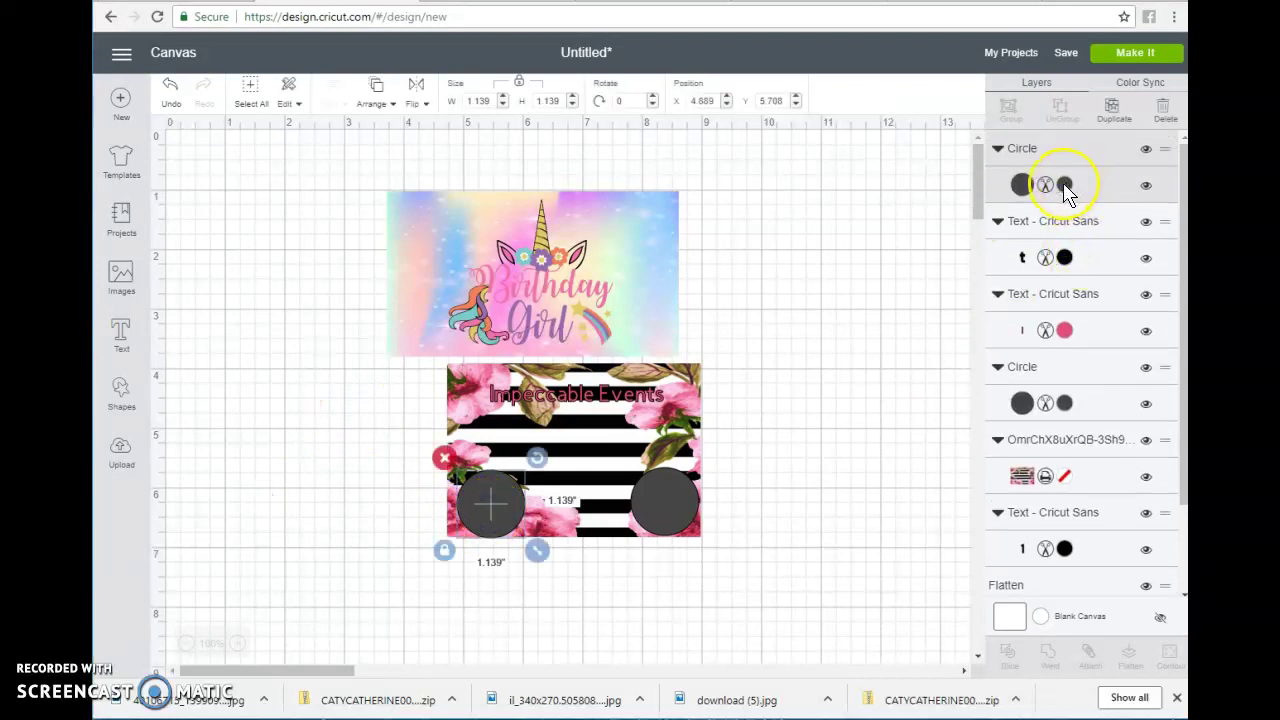
{"action": "left_click", "coordinate": [1064, 186]}
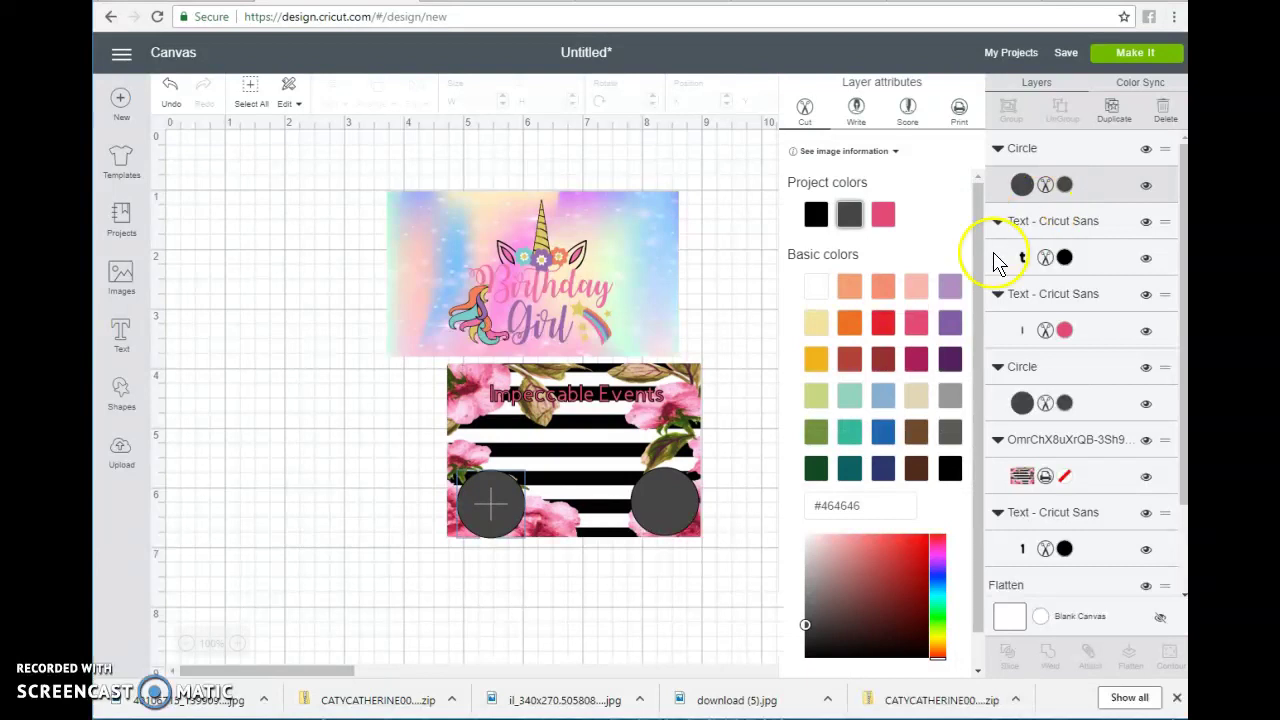
{"action": "left_click", "coordinate": [878, 216]}
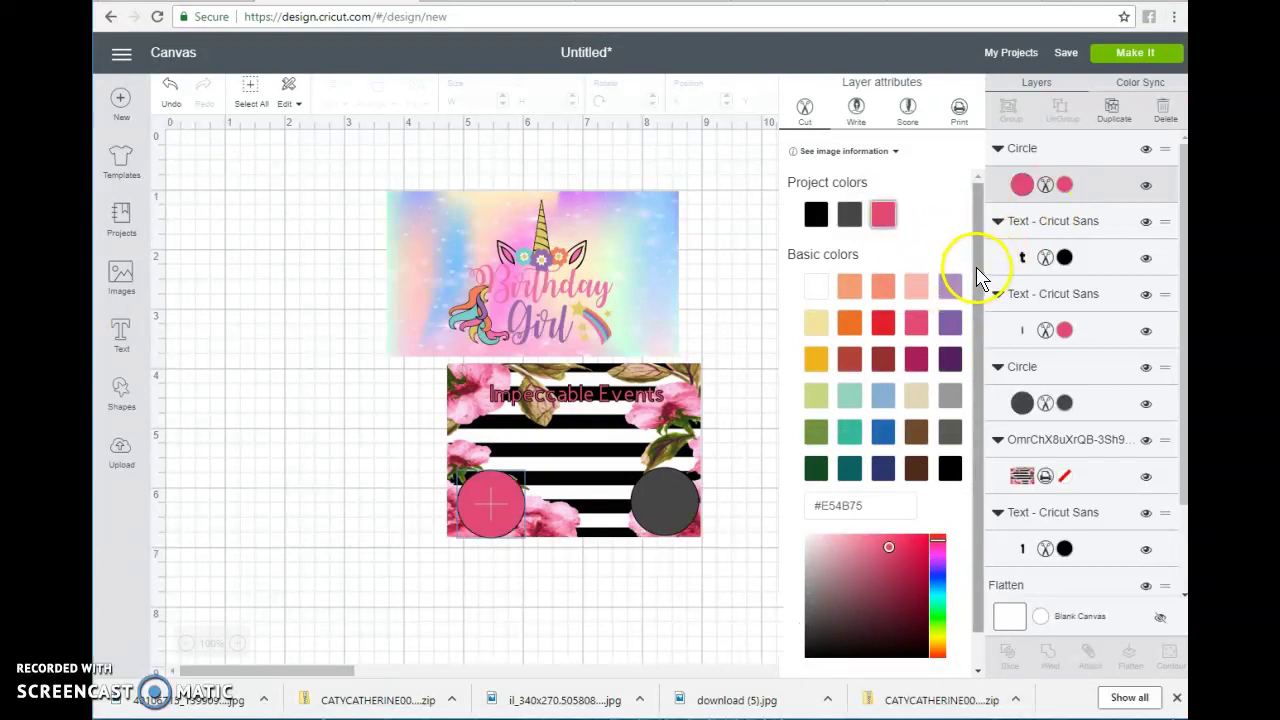
- Color the floral card's lower-right circle black
{"action": "left_click", "coordinate": [690, 506]}
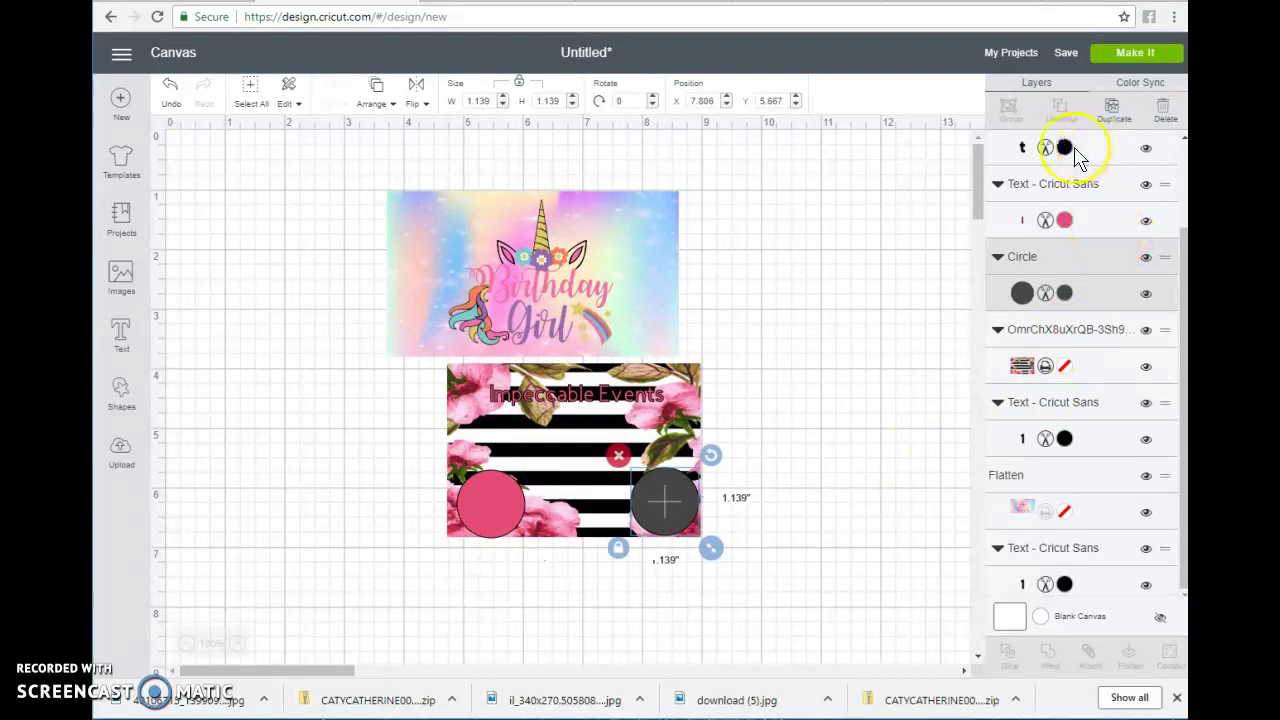
{"action": "left_click", "coordinate": [1065, 293]}
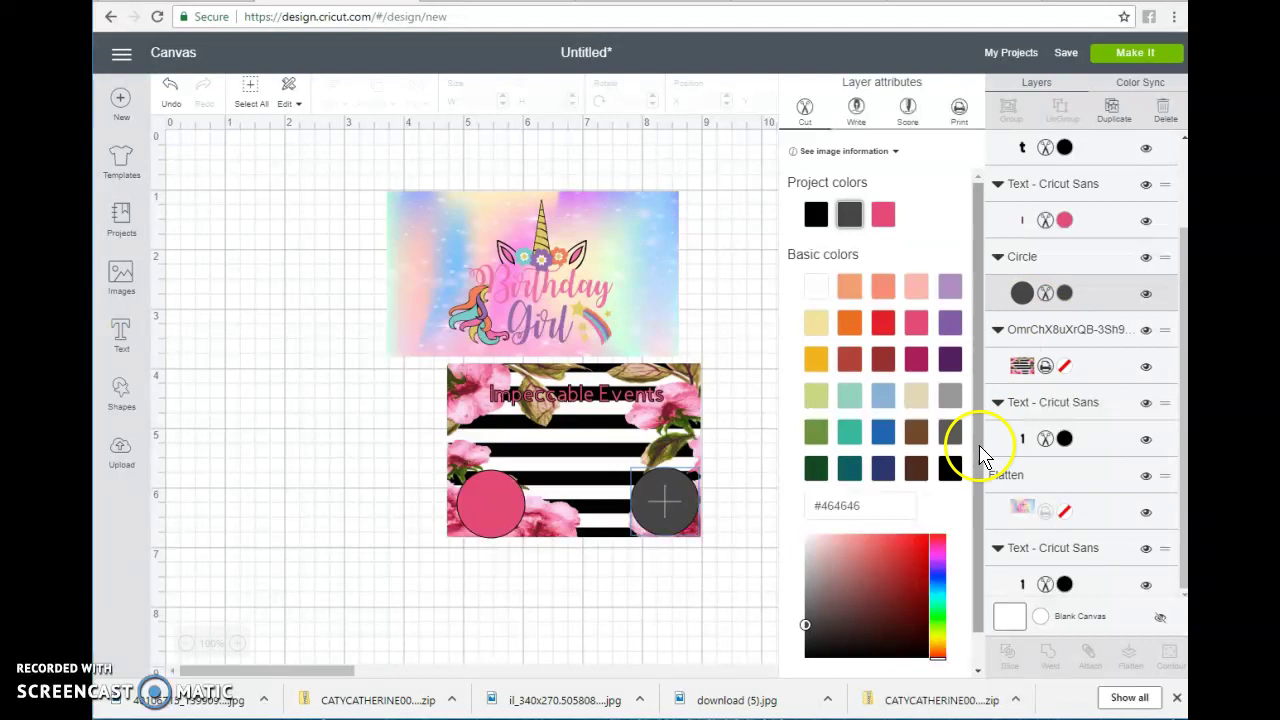
{"action": "left_click", "coordinate": [950, 468]}
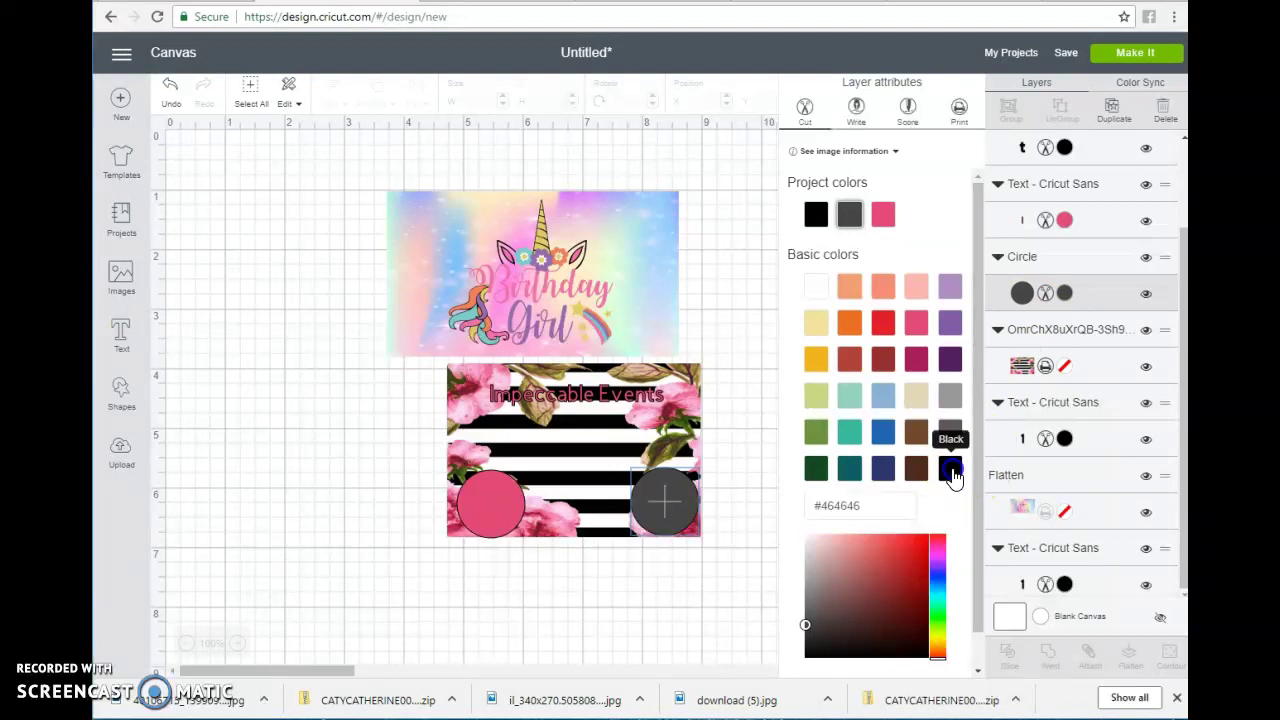
{"action": "left_click", "coordinate": [179, 387]}
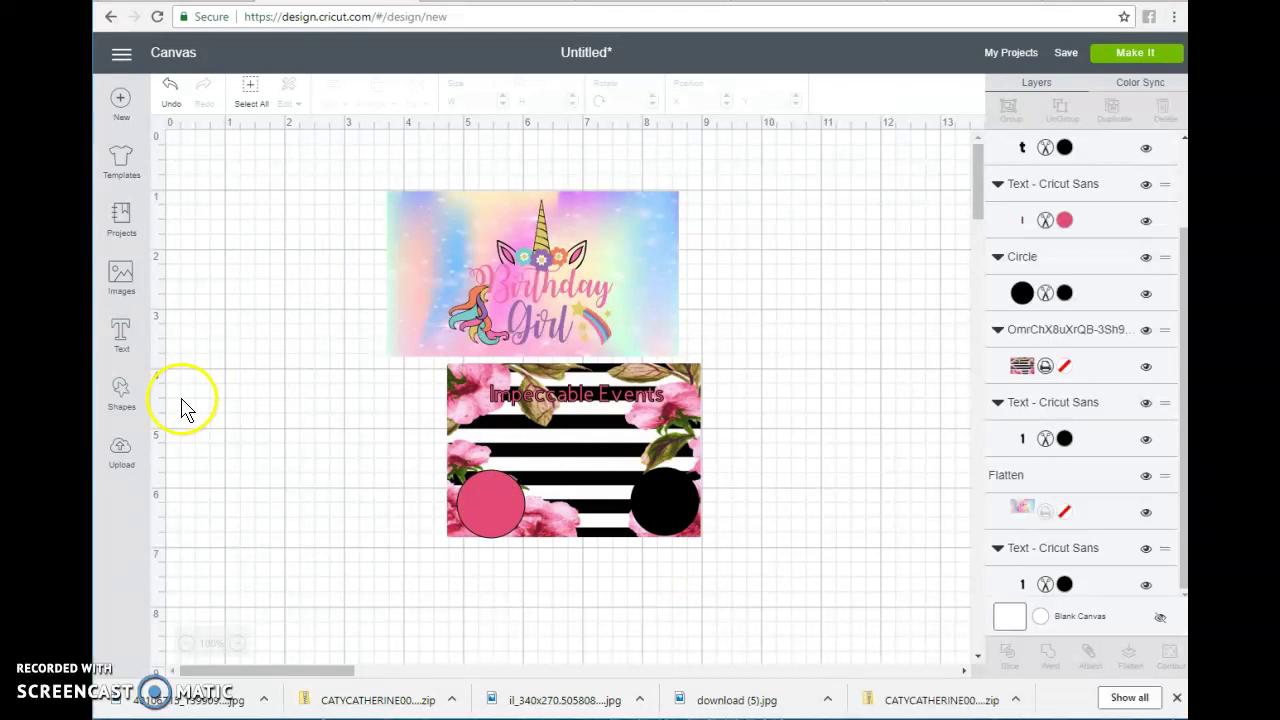
- Add the text "Scratch one to win" below the cards and shrink it to about 2.87 inches wide
{"action": "left_click", "coordinate": [121, 336]}
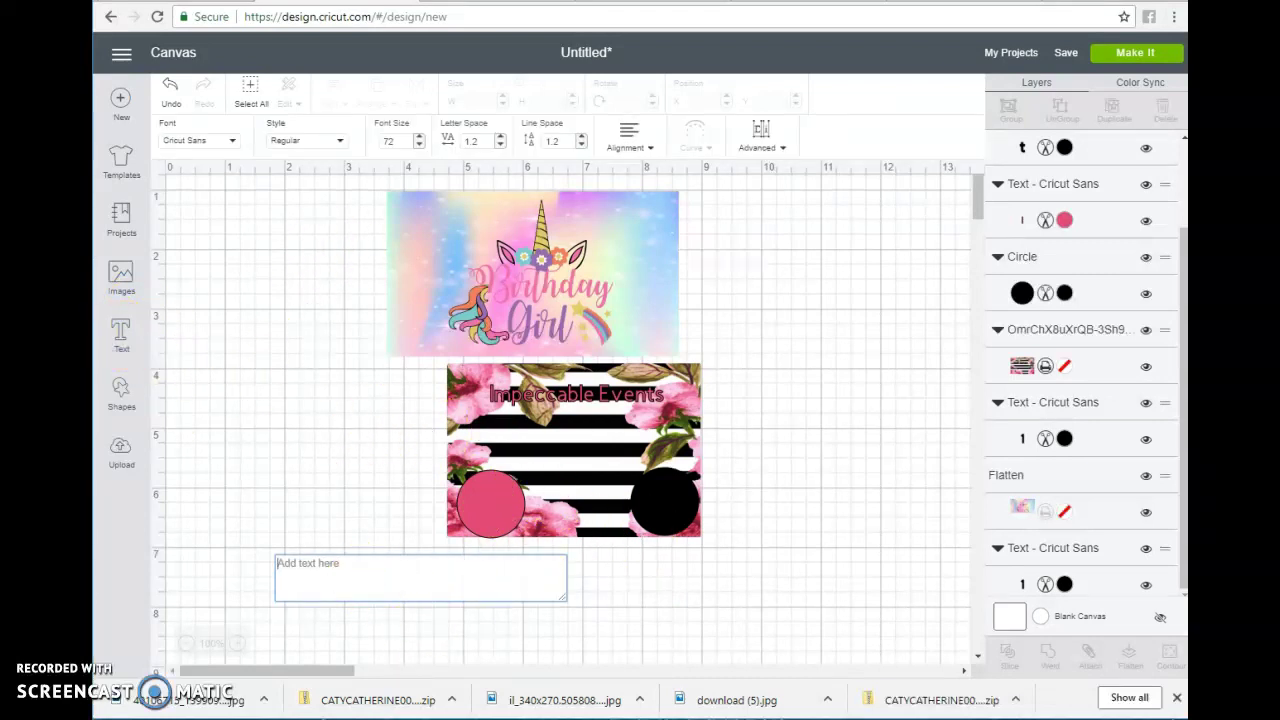
{"action": "type", "text": "Scrat"}
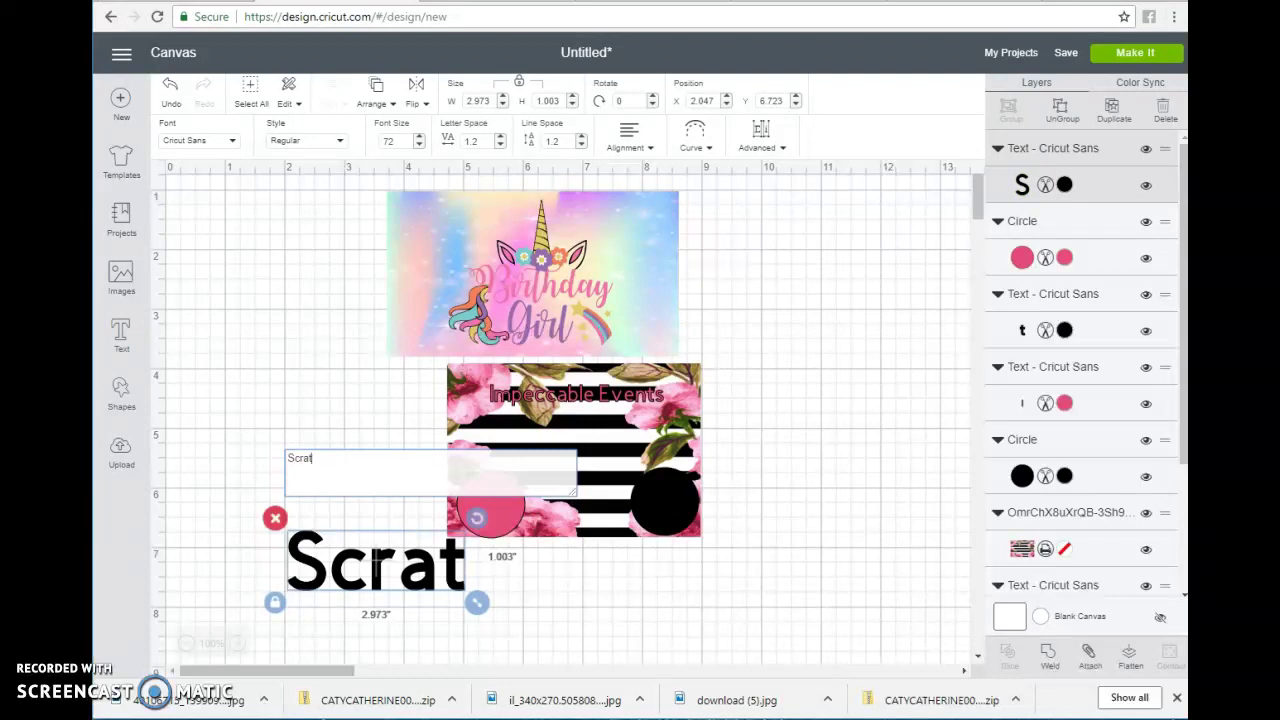
{"action": "type", "text": "ch one to"}
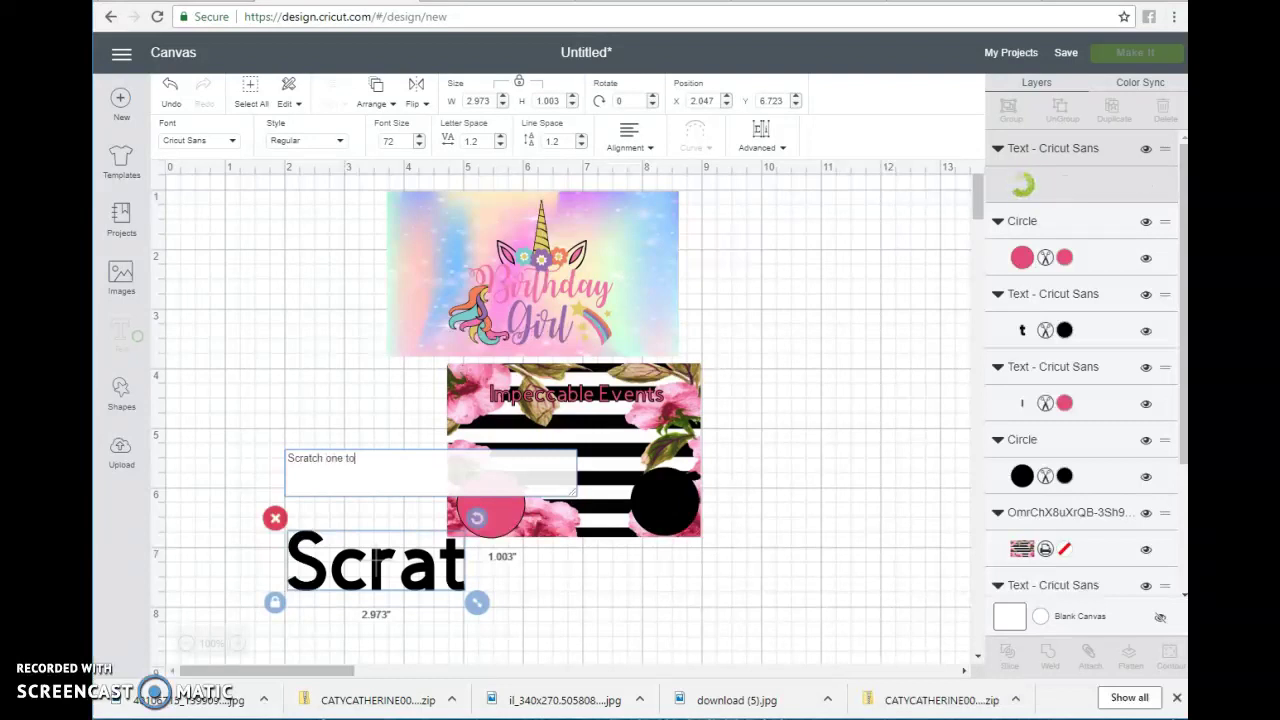
{"action": "type", "text": " win"}
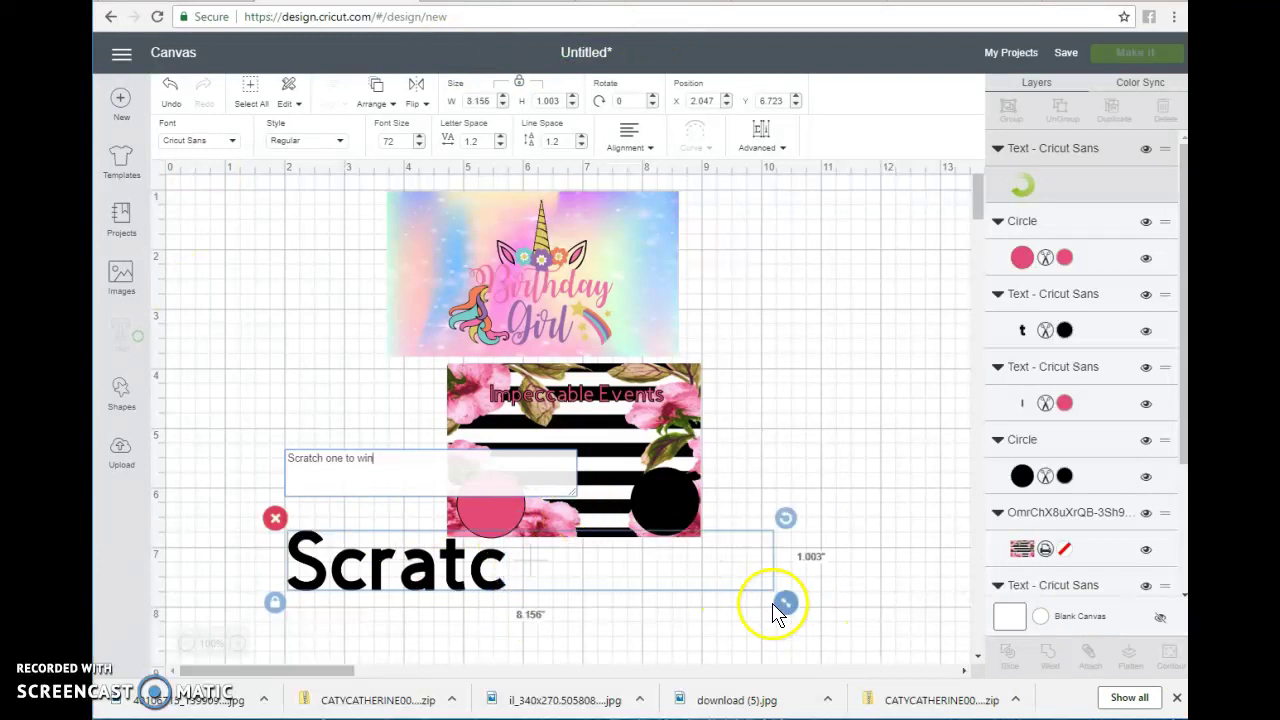
{"action": "left_click", "coordinate": [430, 553]}
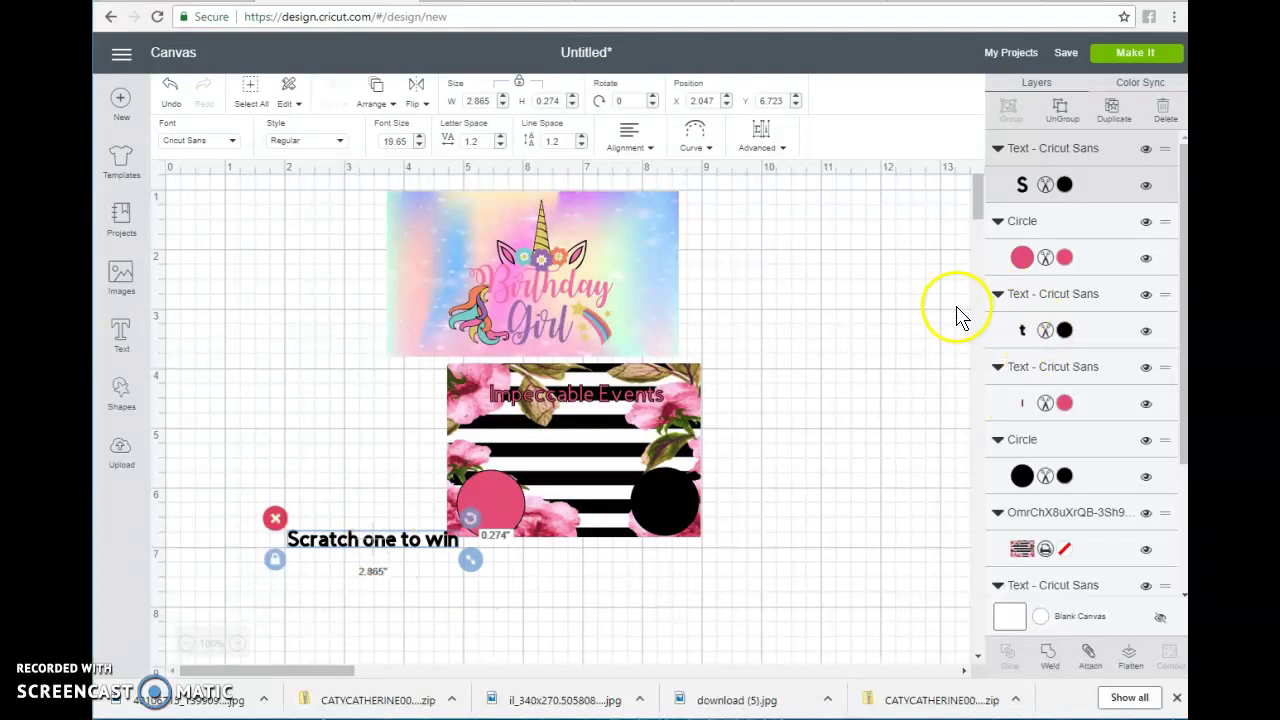
- Color the "Scratch one to win" text Rose Pink (#E54B75) and place it on the floral card, about 1.53 inches wide
{"action": "left_click", "coordinate": [1064, 185]}
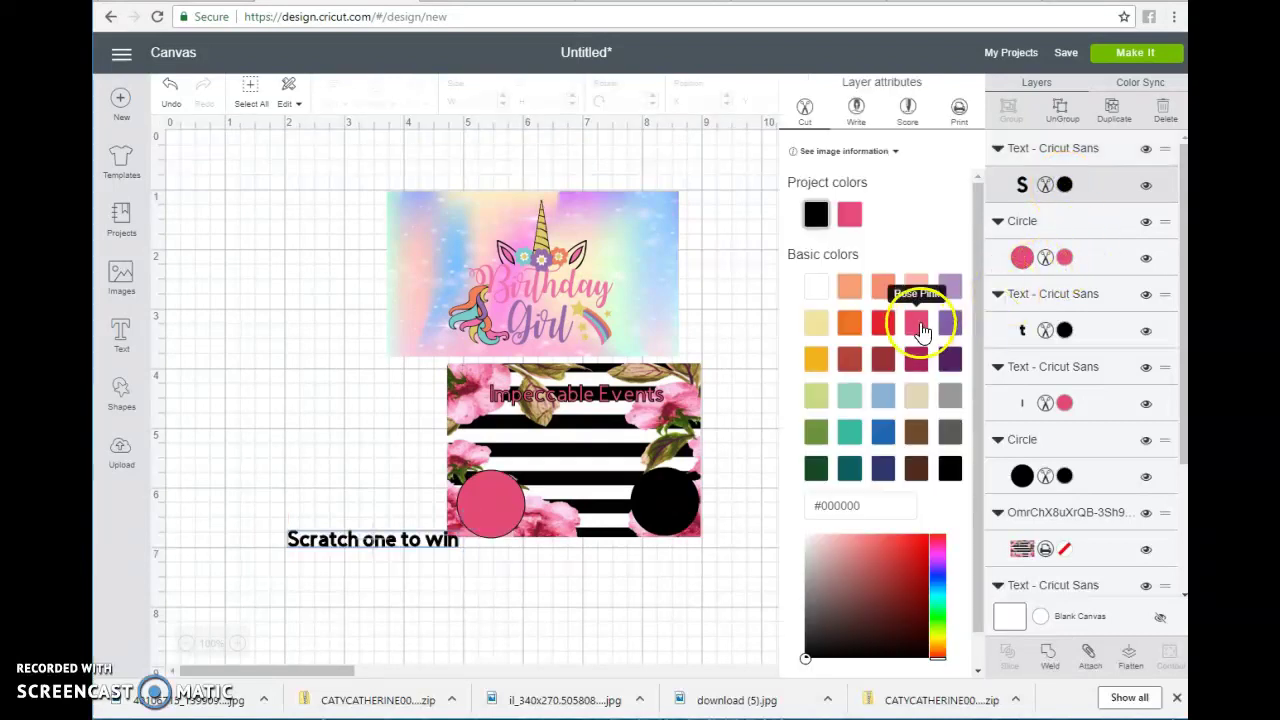
{"action": "left_click", "coordinate": [918, 320]}
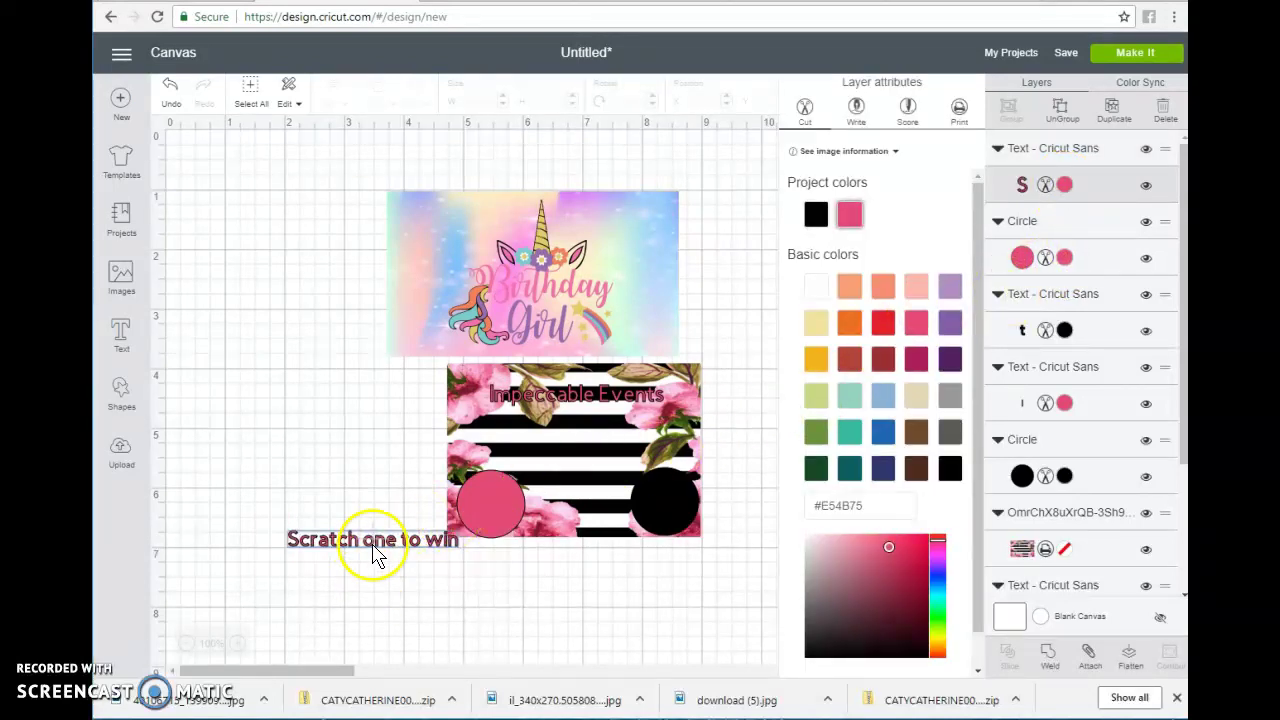
{"action": "left_click_drag", "start_coordinate": [380, 548], "coordinate": [589, 482]}
{"action": "left_click", "coordinate": [633, 518]}
{"action": "left_click", "coordinate": [175, 95]}
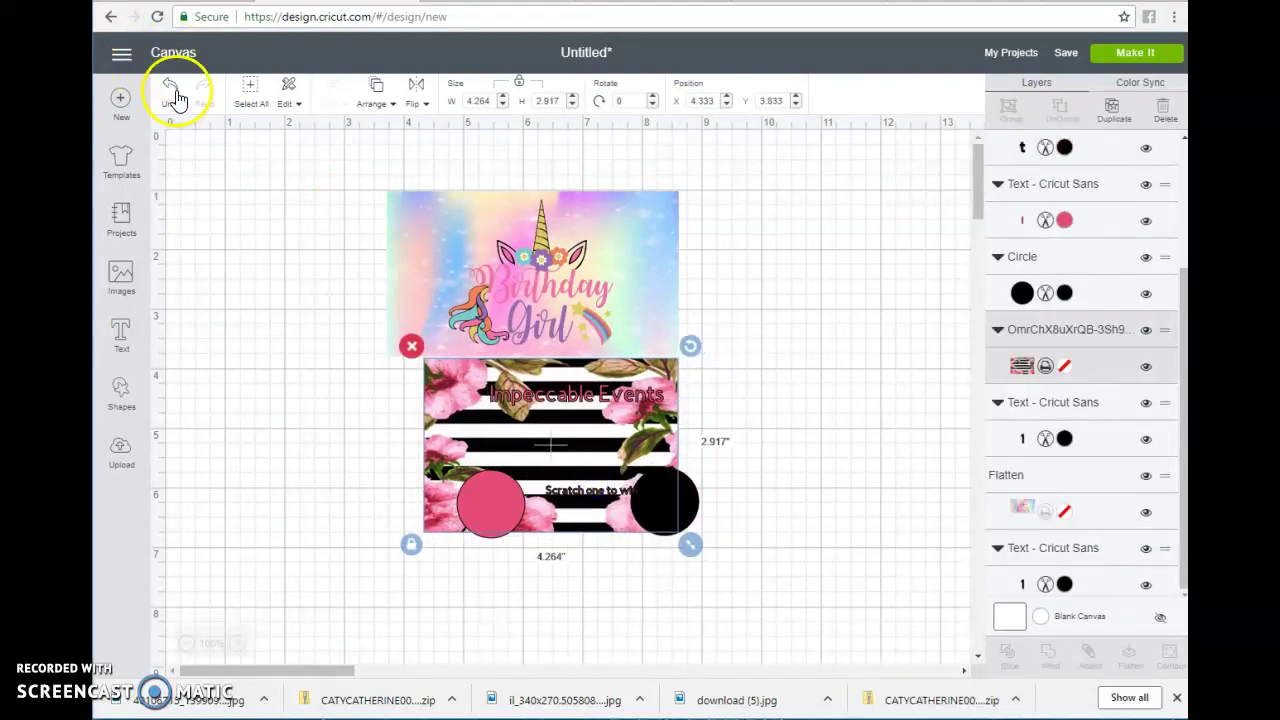
- Center the "Scratch one to win" text between the two circles on the floral card
{"action": "left_click", "coordinate": [601, 498]}
{"action": "left_click", "coordinate": [601, 490]}
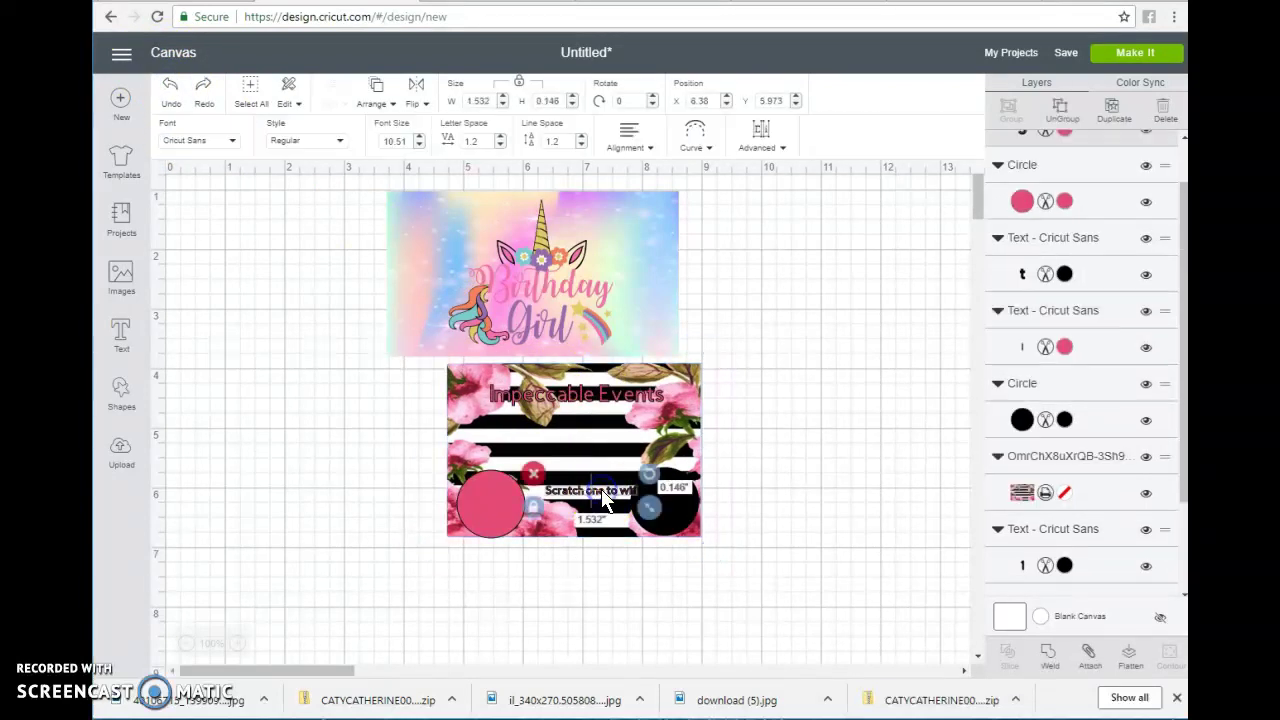
{"action": "left_click", "coordinate": [589, 490]}
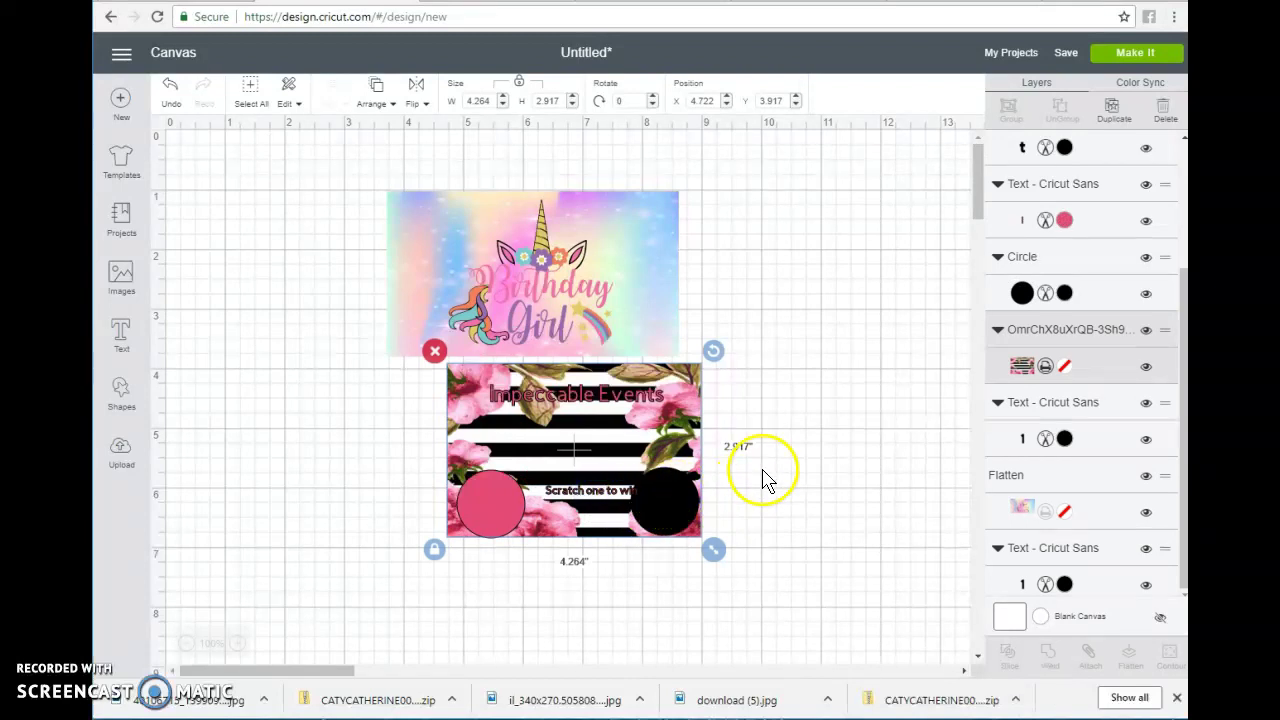
{"action": "left_click", "coordinate": [833, 483]}
{"action": "left_click", "coordinate": [596, 488]}
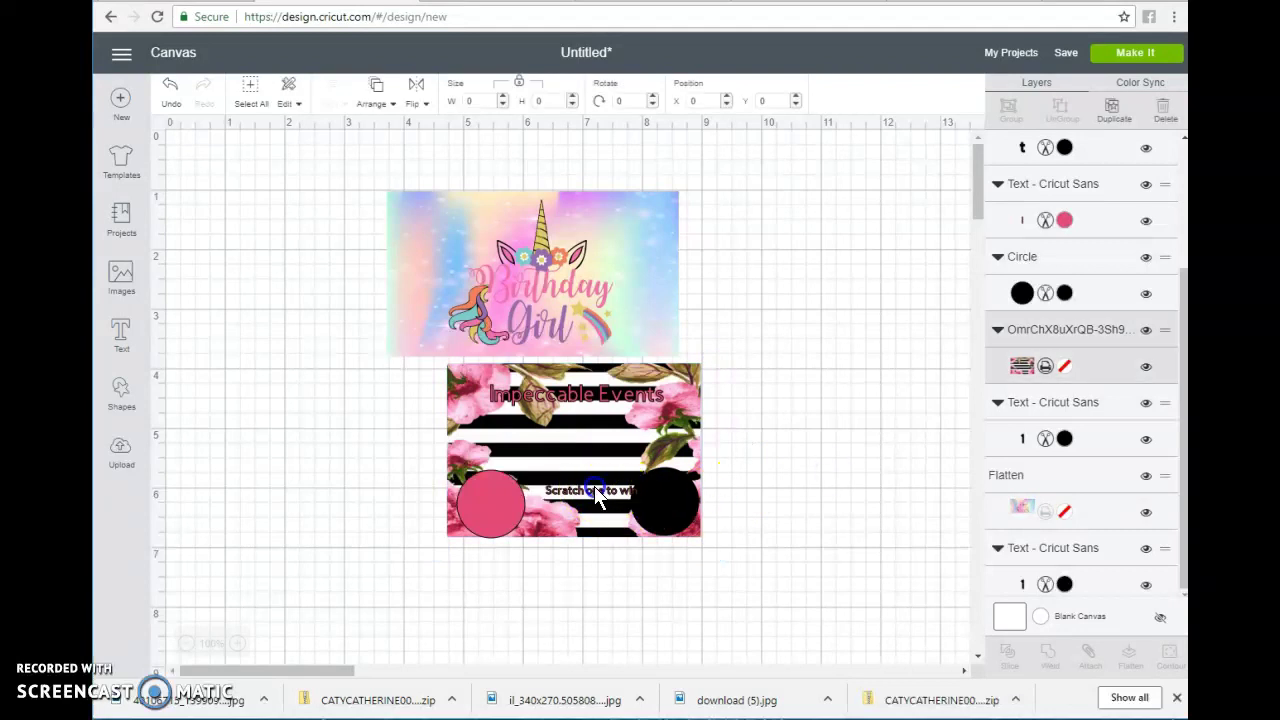
{"action": "left_click", "coordinate": [610, 490]}
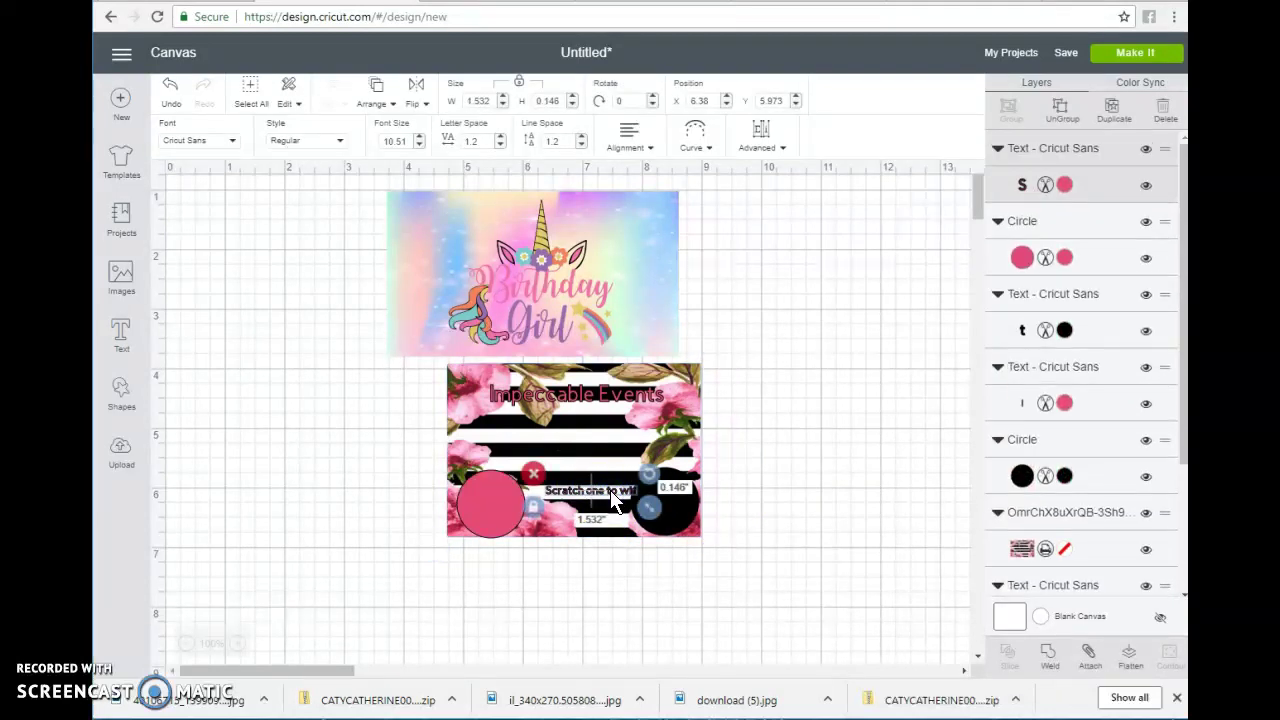
{"action": "left_click_drag", "start_coordinate": [609, 489], "coordinate": [589, 487]}
{"action": "left_click", "coordinate": [744, 425]}
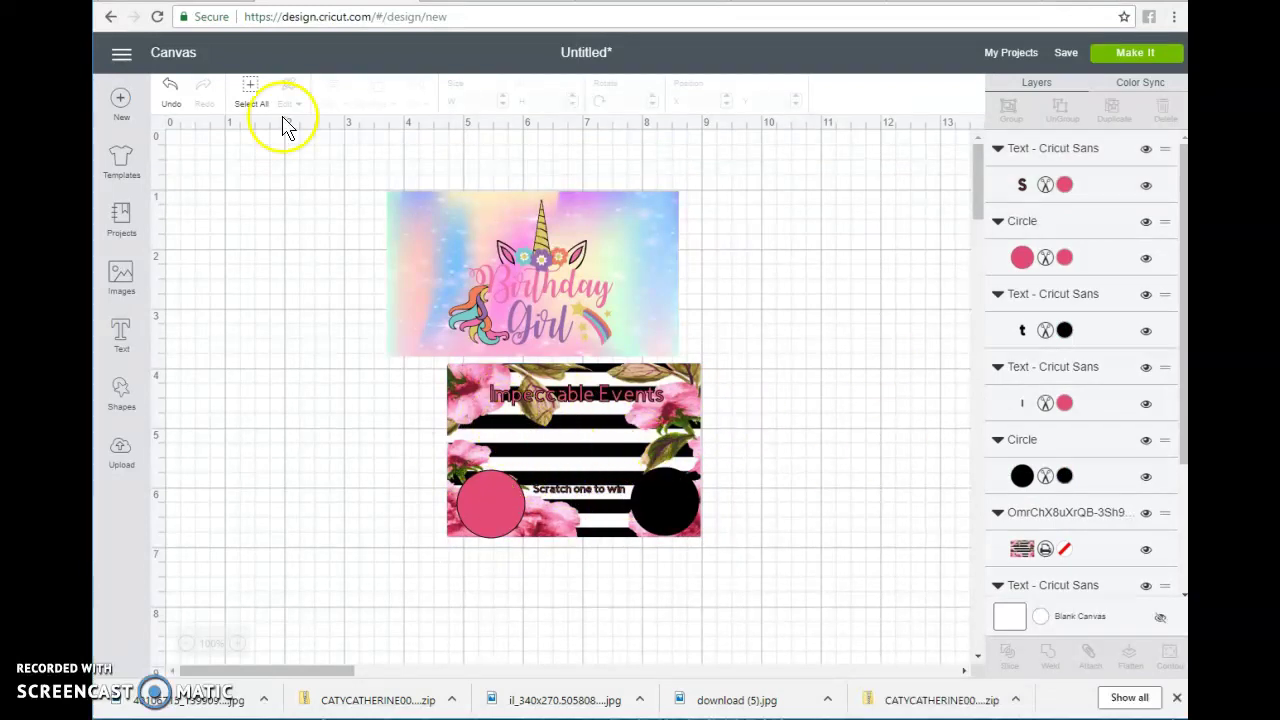
- Add a three-line text reading "Adress", "Number" and "Email" below the cards
{"action": "left_click", "coordinate": [122, 390]}
{"action": "left_click", "coordinate": [334, 397]}
{"action": "left_click", "coordinate": [121, 334]}
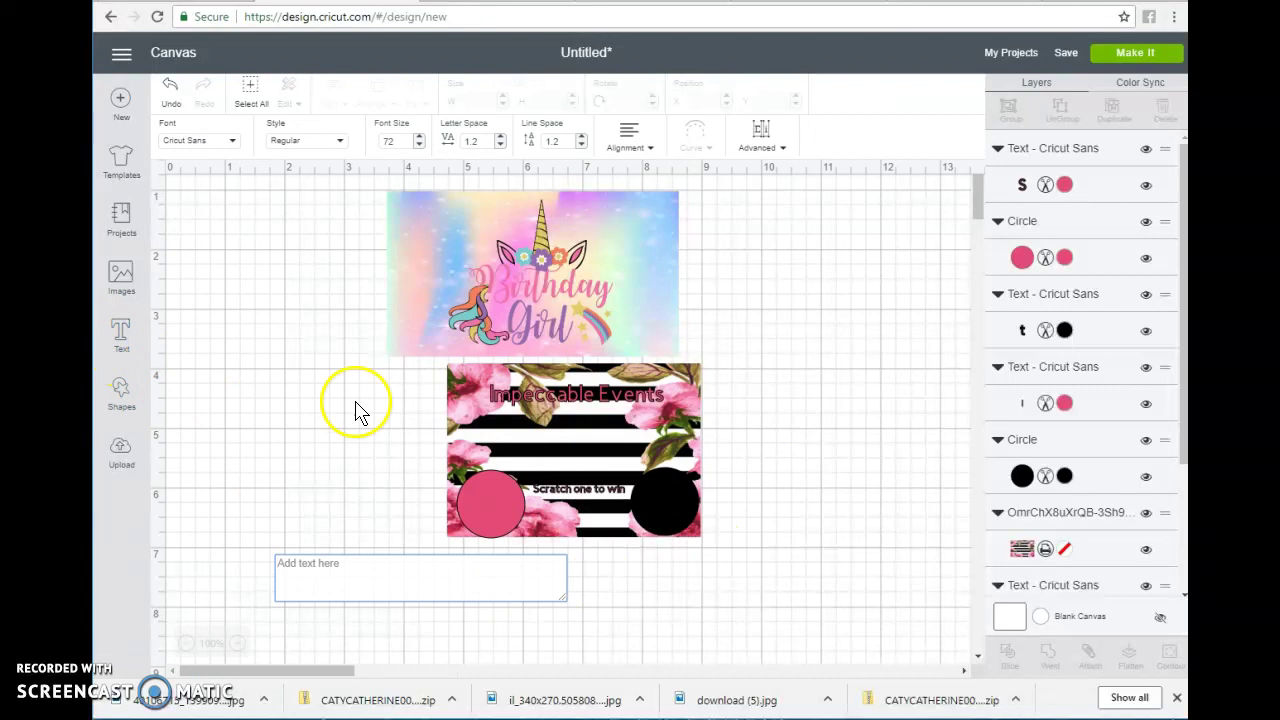
{"action": "type", "text": "A"}
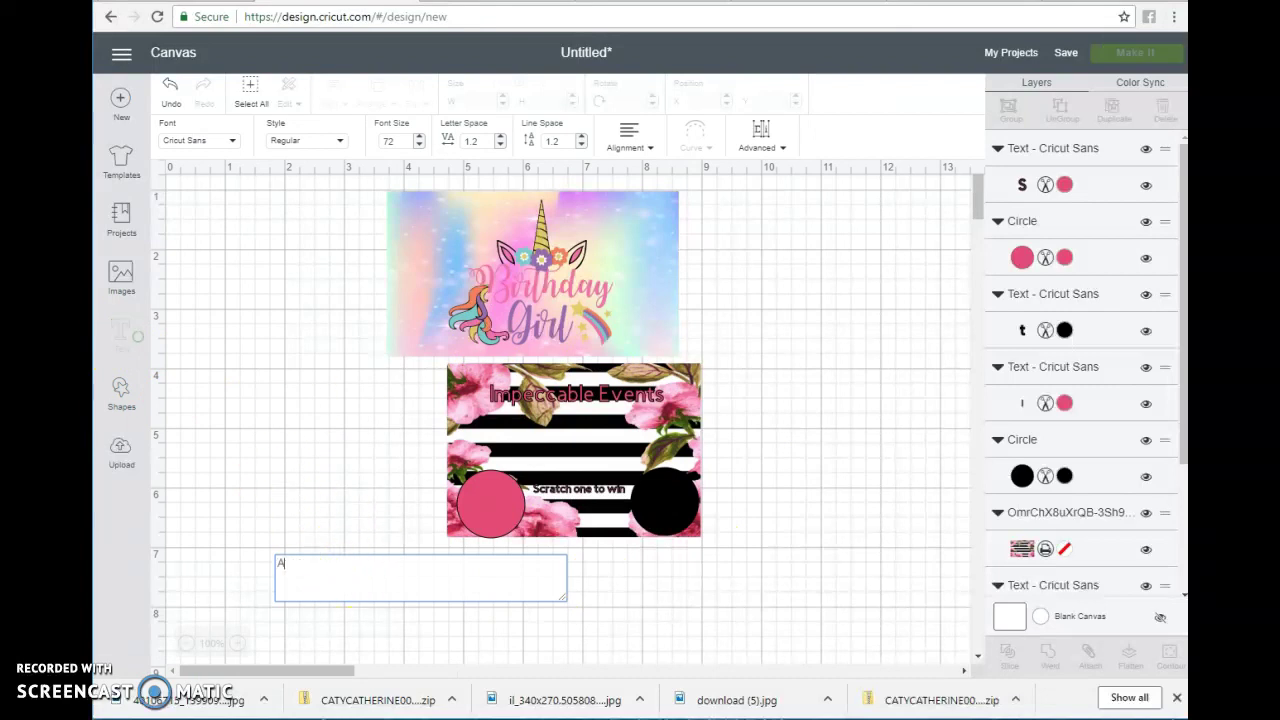
{"action": "type", "text": "ddr"}
{"action": "type", "text": "ess"}
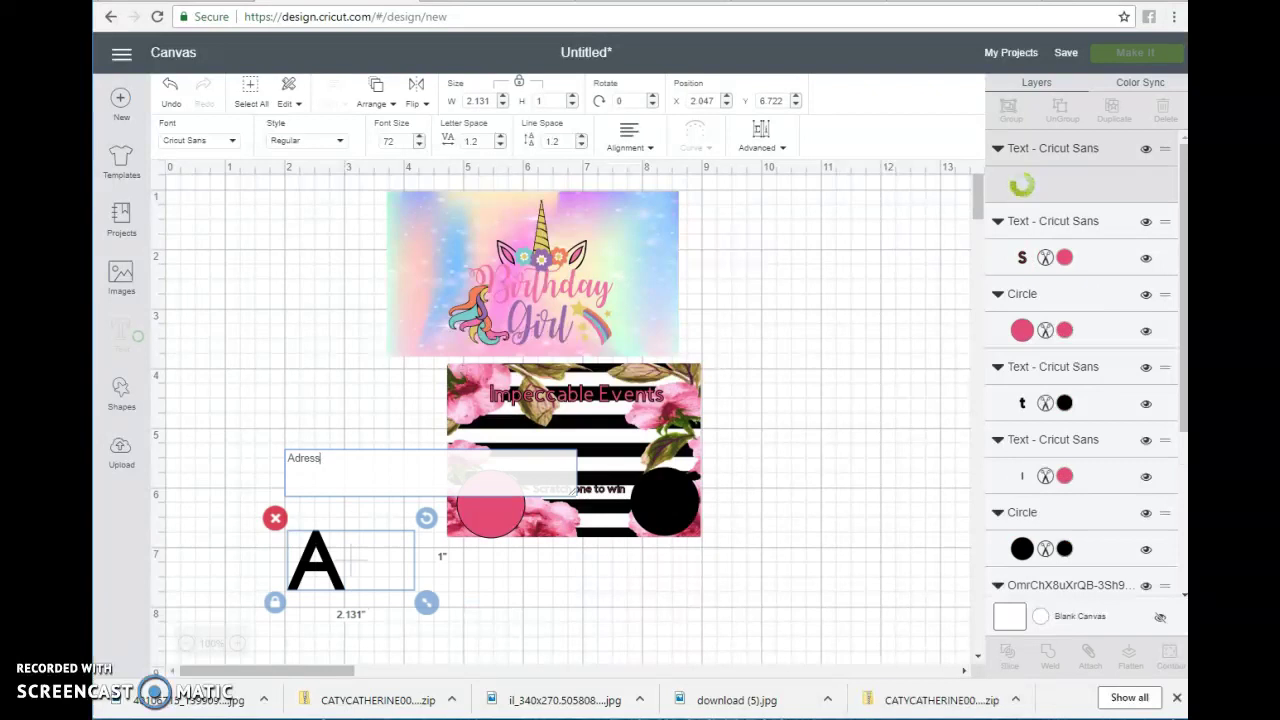
{"action": "key", "text": "Return"}
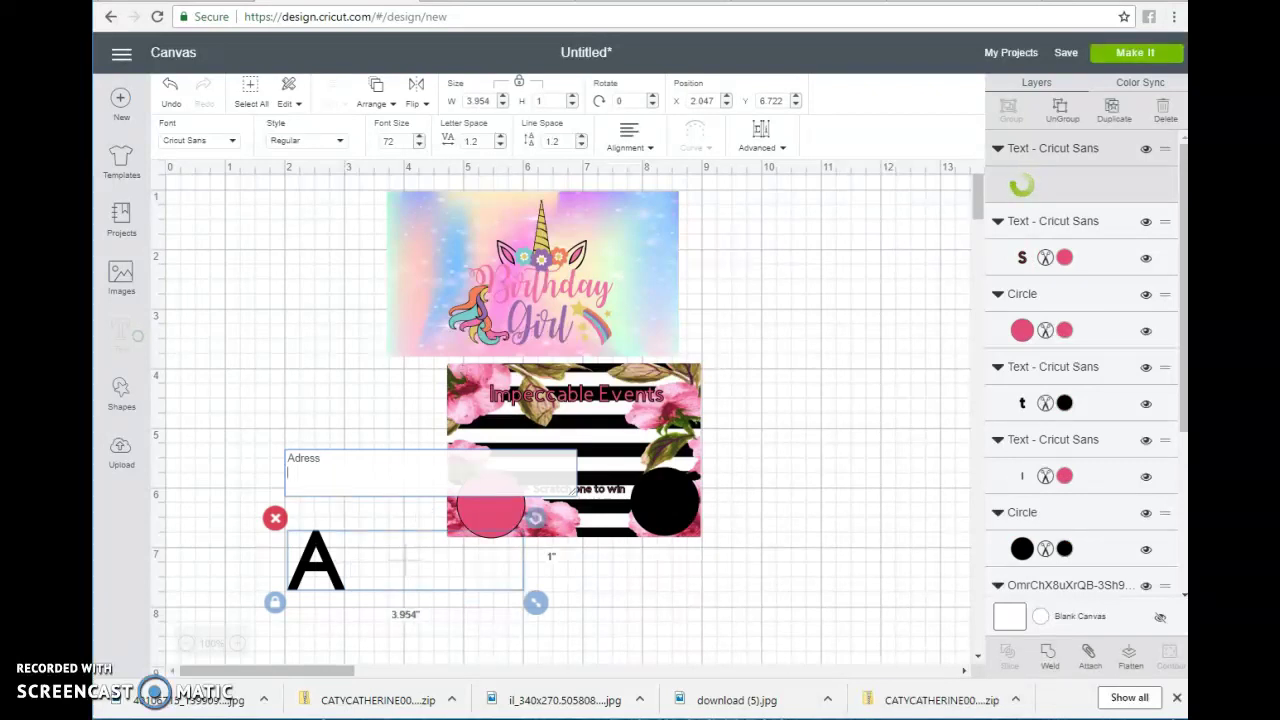
{"action": "type", "text": "Number"}
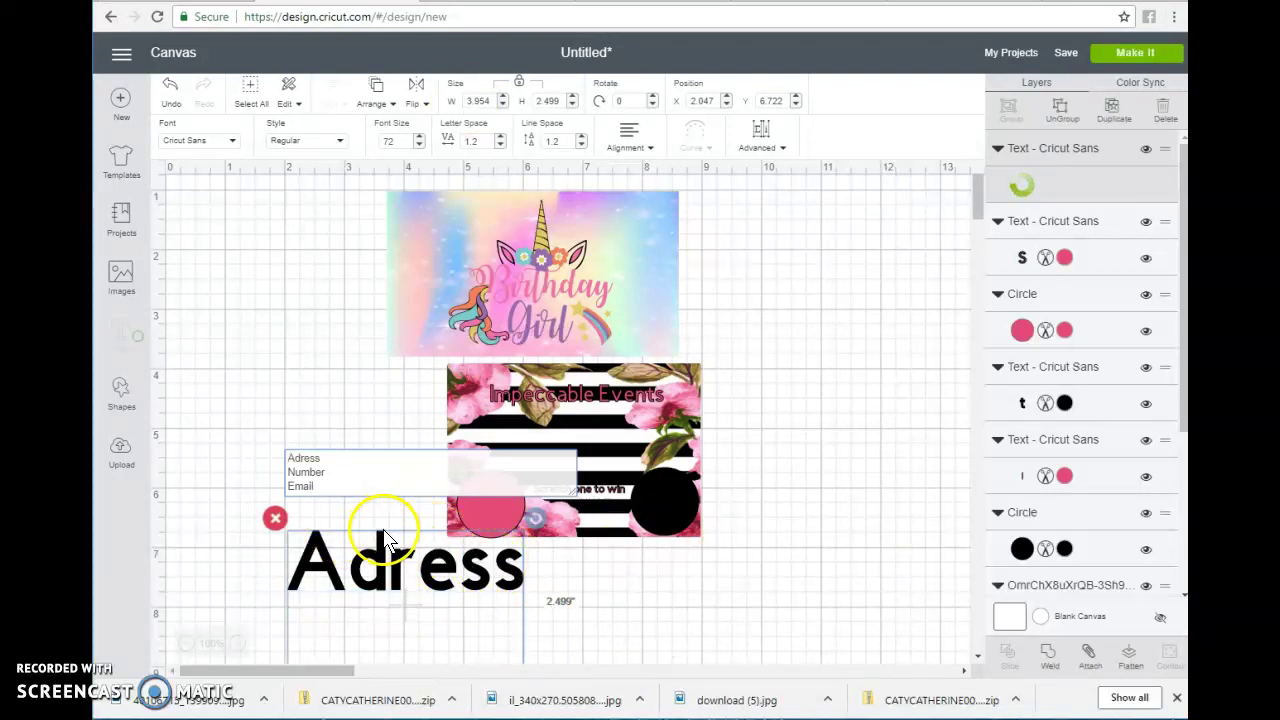
{"action": "left_click", "coordinate": [334, 363]}
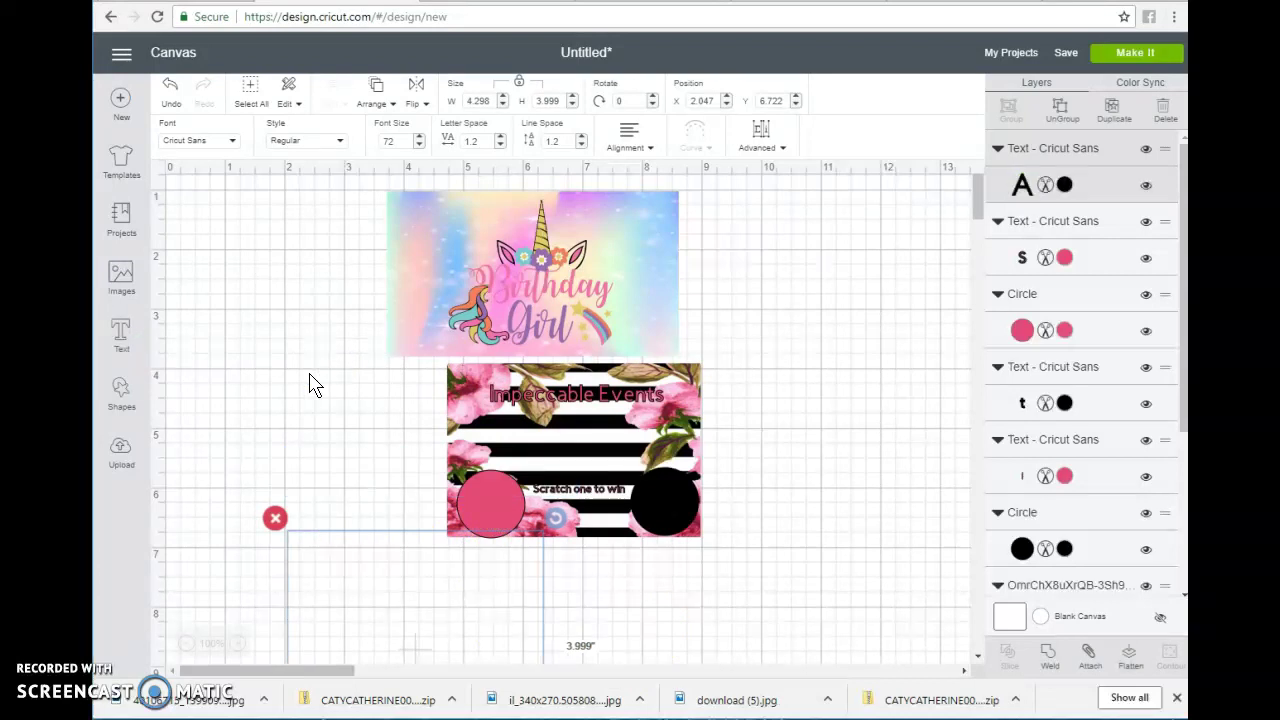
- Set the font size of the three-line contact text to 30
{"action": "left_click", "coordinate": [420, 146]}
{"action": "left_click", "coordinate": [420, 146]}
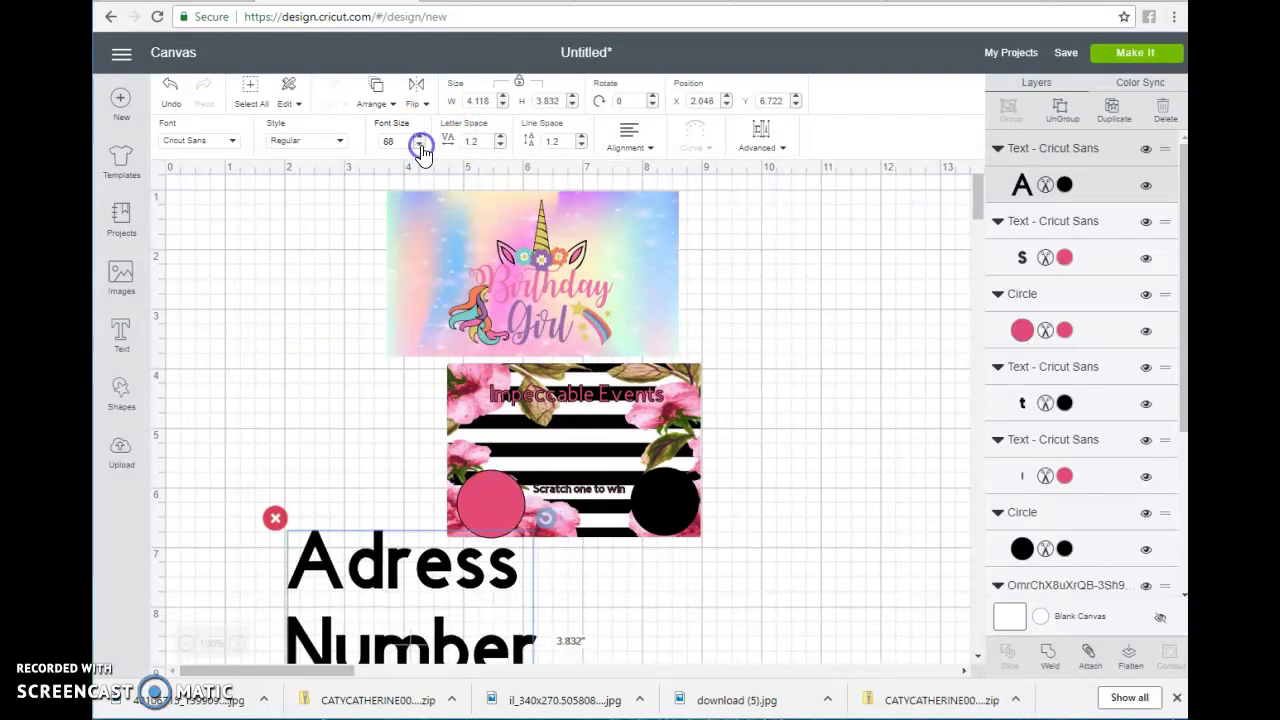
{"action": "left_click", "coordinate": [421, 146]}
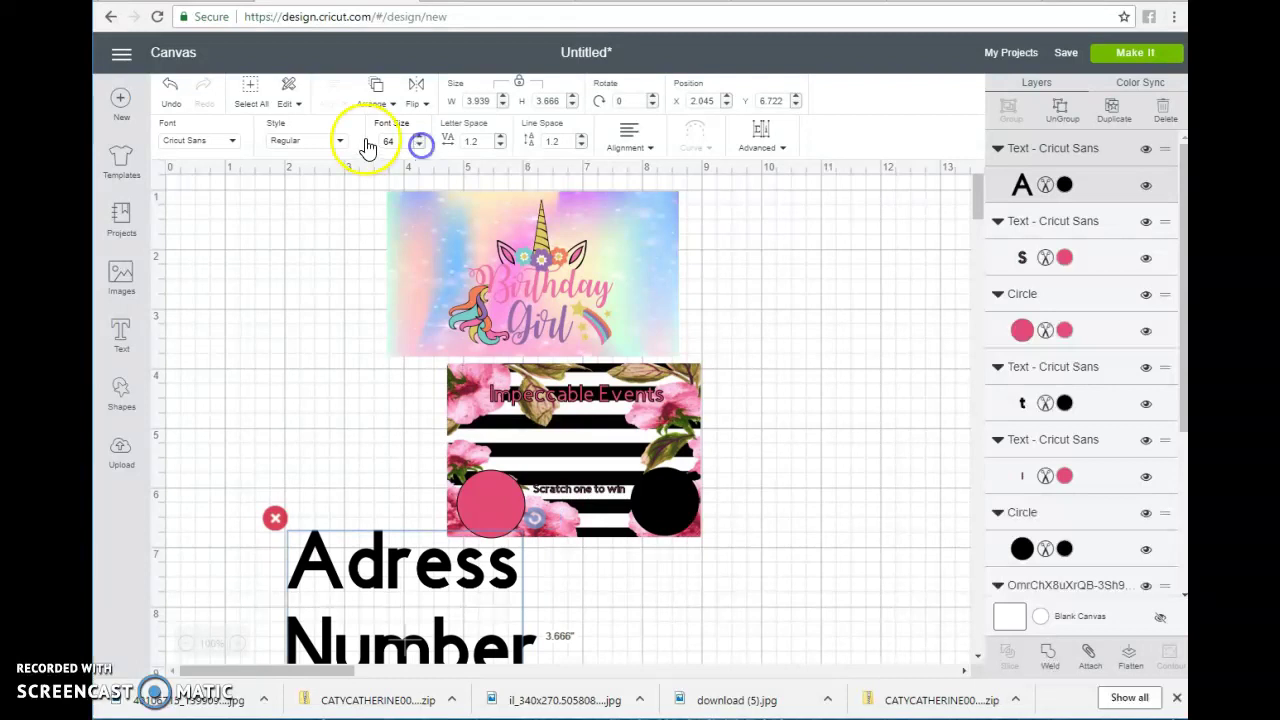
{"action": "left_click", "coordinate": [395, 140]}
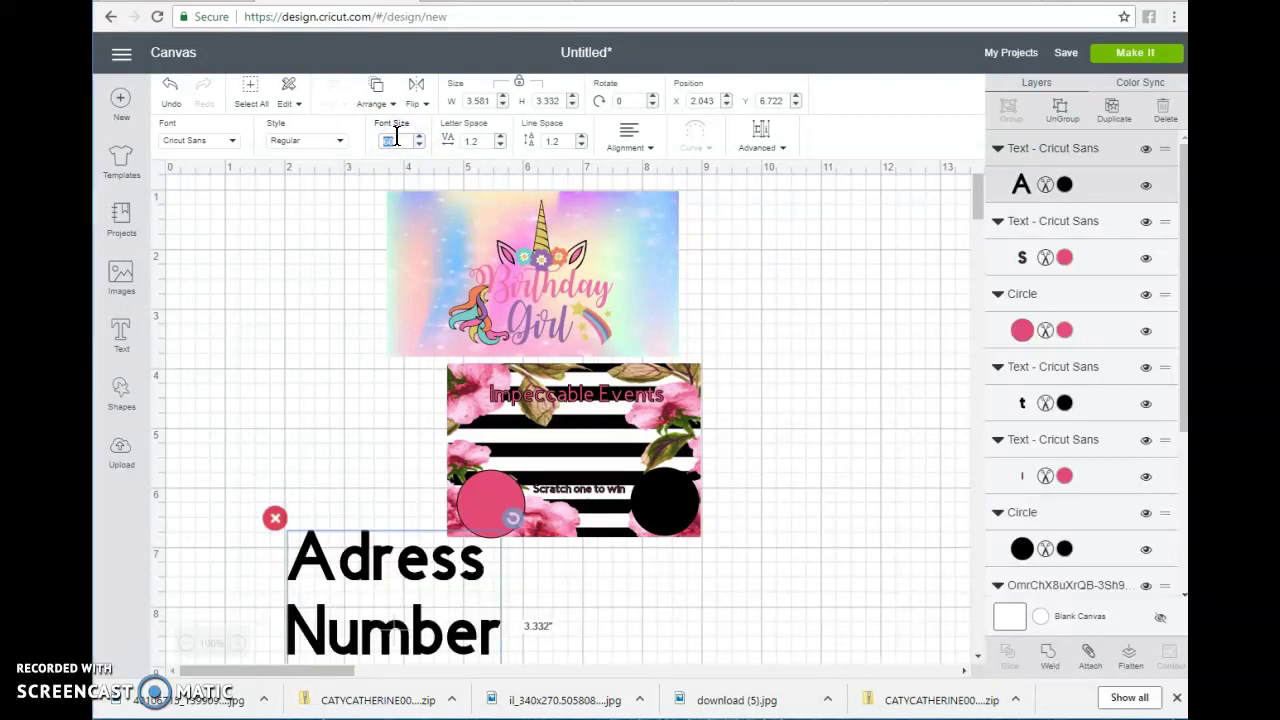
{"action": "type", "text": "30"}
{"action": "key", "text": "Return"}
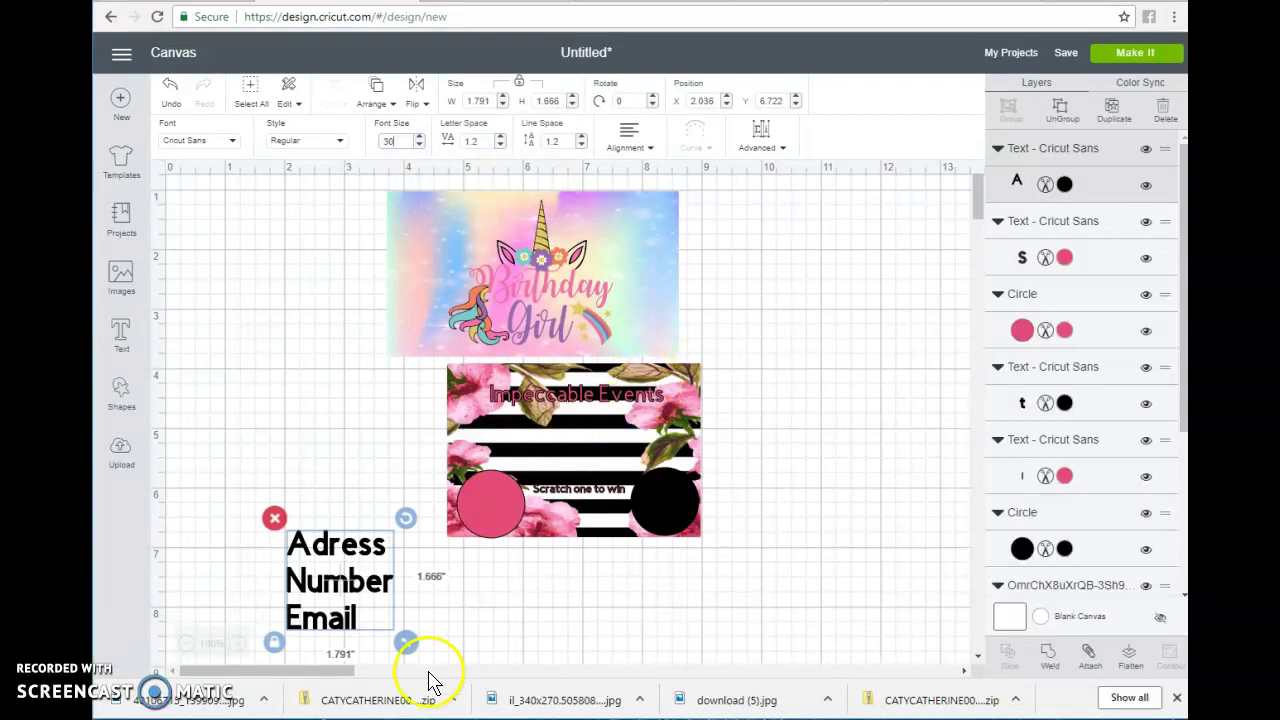
- Shrink the contact text to about 1.24 inches wide and move it onto the floral card below the "Impeccable Events" title
{"action": "left_click_drag", "start_coordinate": [405, 642], "coordinate": [598, 444]}
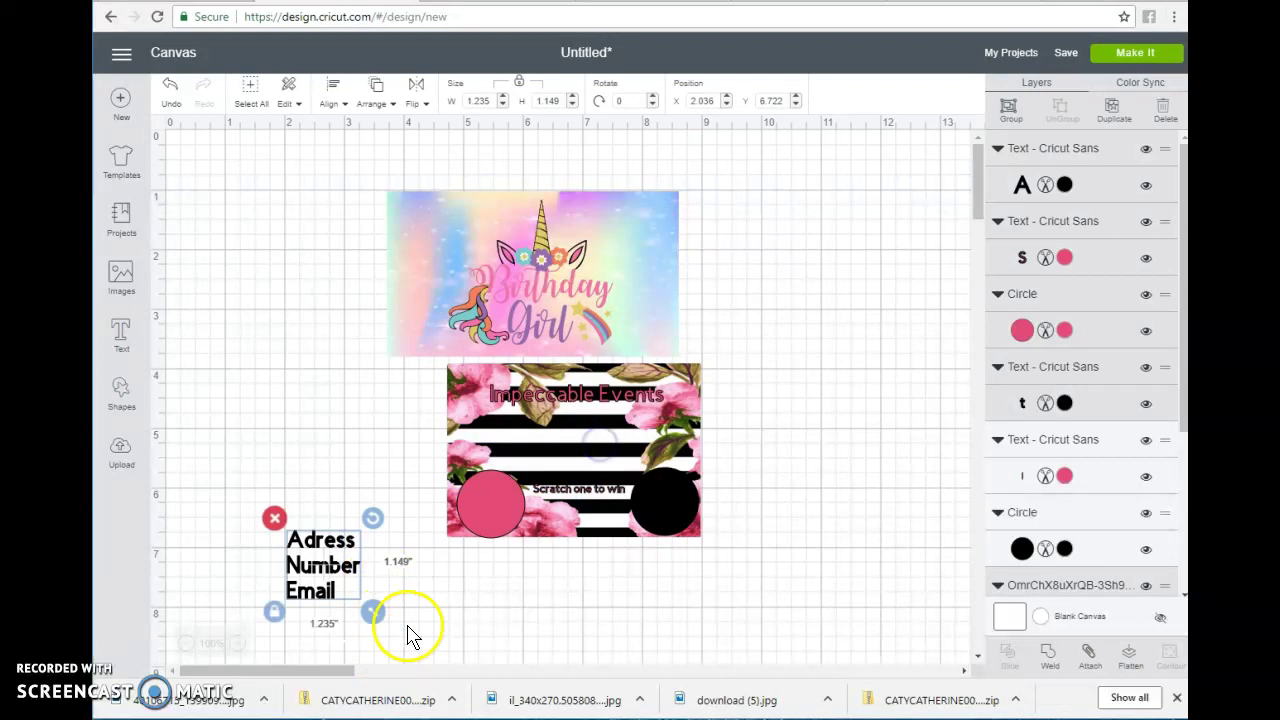
{"action": "left_click", "coordinate": [431, 631]}
{"action": "left_click", "coordinate": [328, 567]}
{"action": "left_click_drag", "start_coordinate": [330, 580], "coordinate": [580, 449]}
{"action": "left_click", "coordinate": [836, 487]}
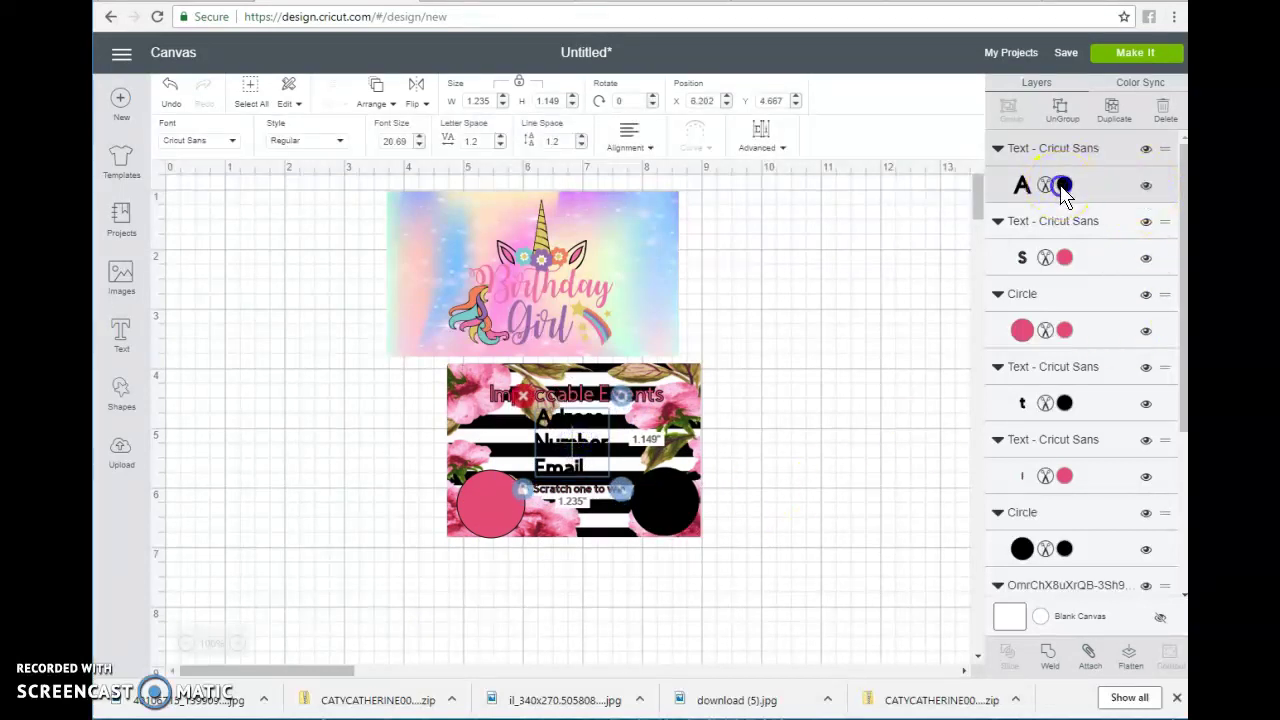
- Color the three-line contact text on the floral card Rose Pink (#E54B75)
{"action": "left_click", "coordinate": [1063, 186]}
{"action": "left_click", "coordinate": [918, 322]}
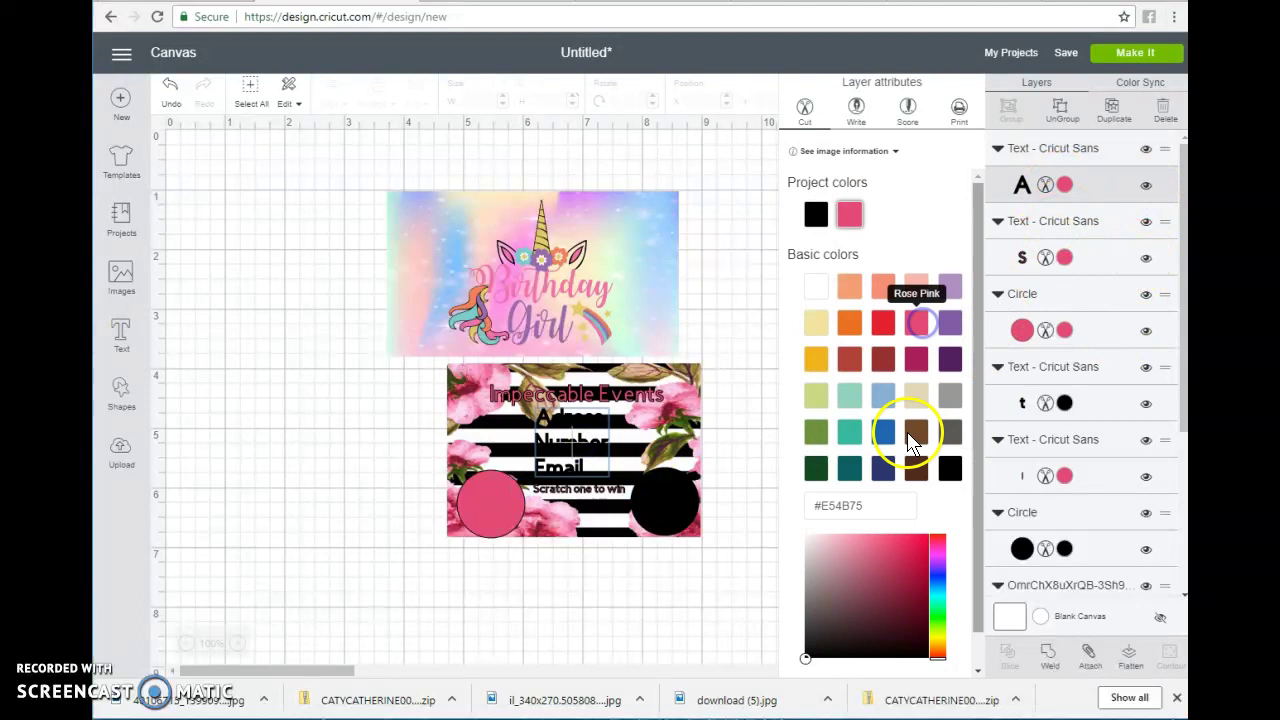
{"action": "left_click", "coordinate": [281, 417]}
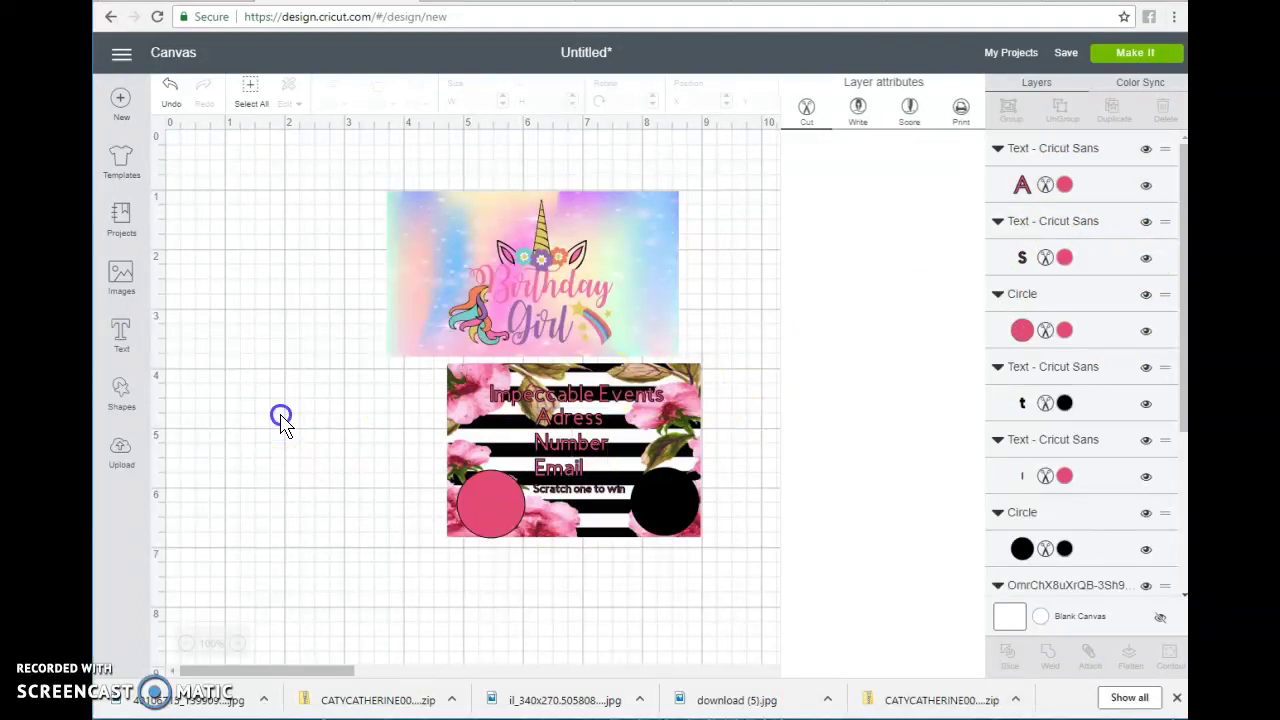
- Correct the first line of the contact text to read "Address"
{"action": "left_click", "coordinate": [568, 418]}
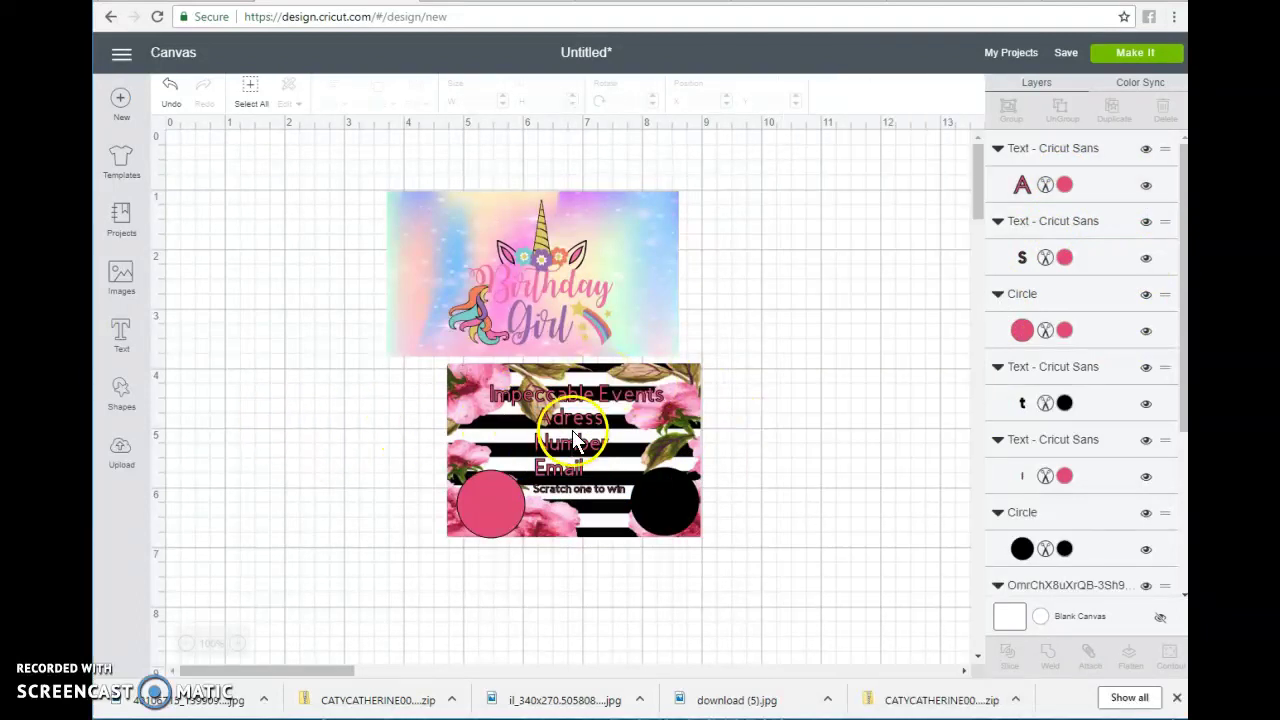
{"action": "double_click", "coordinate": [563, 424]}
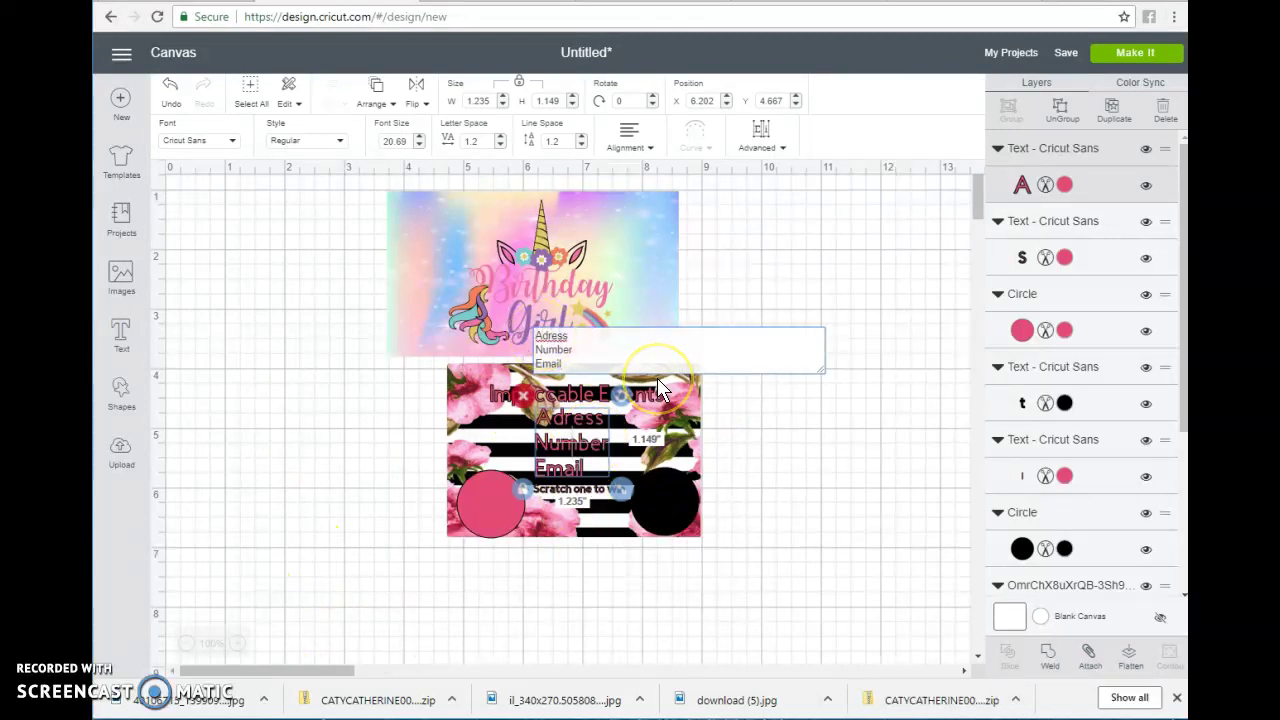
{"action": "type", "text": "d"}
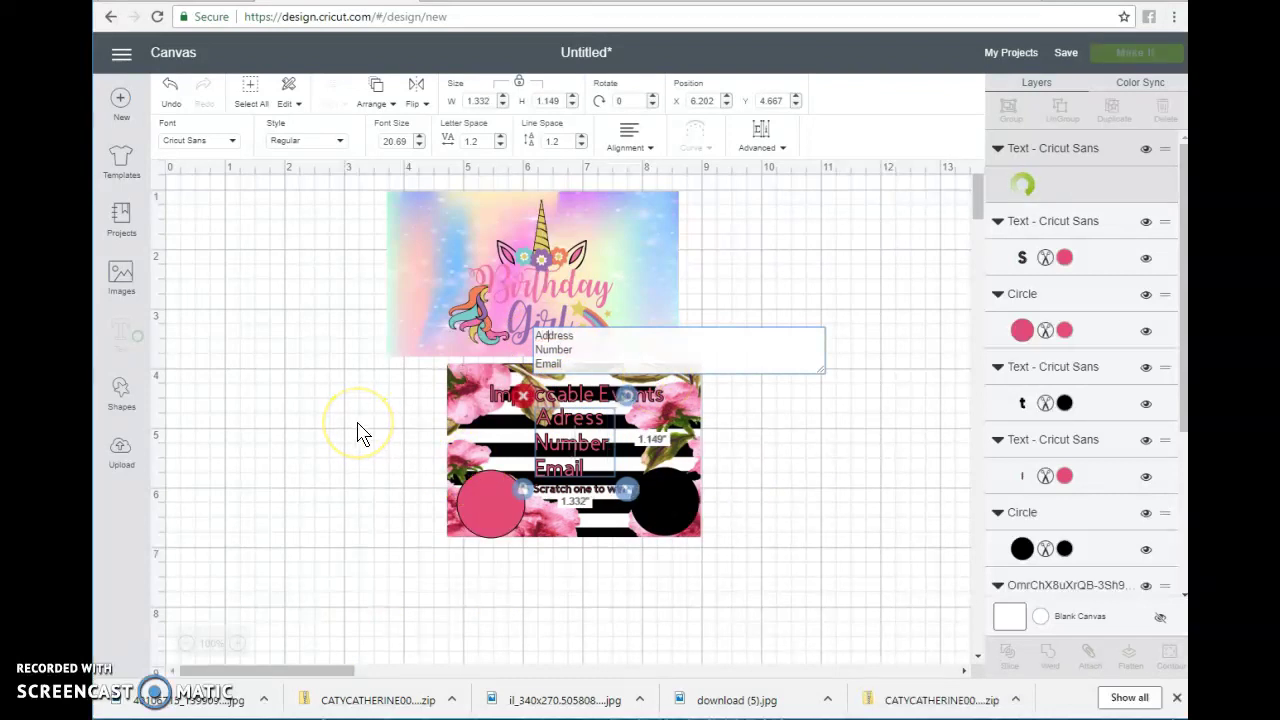
{"action": "left_click", "coordinate": [360, 432]}
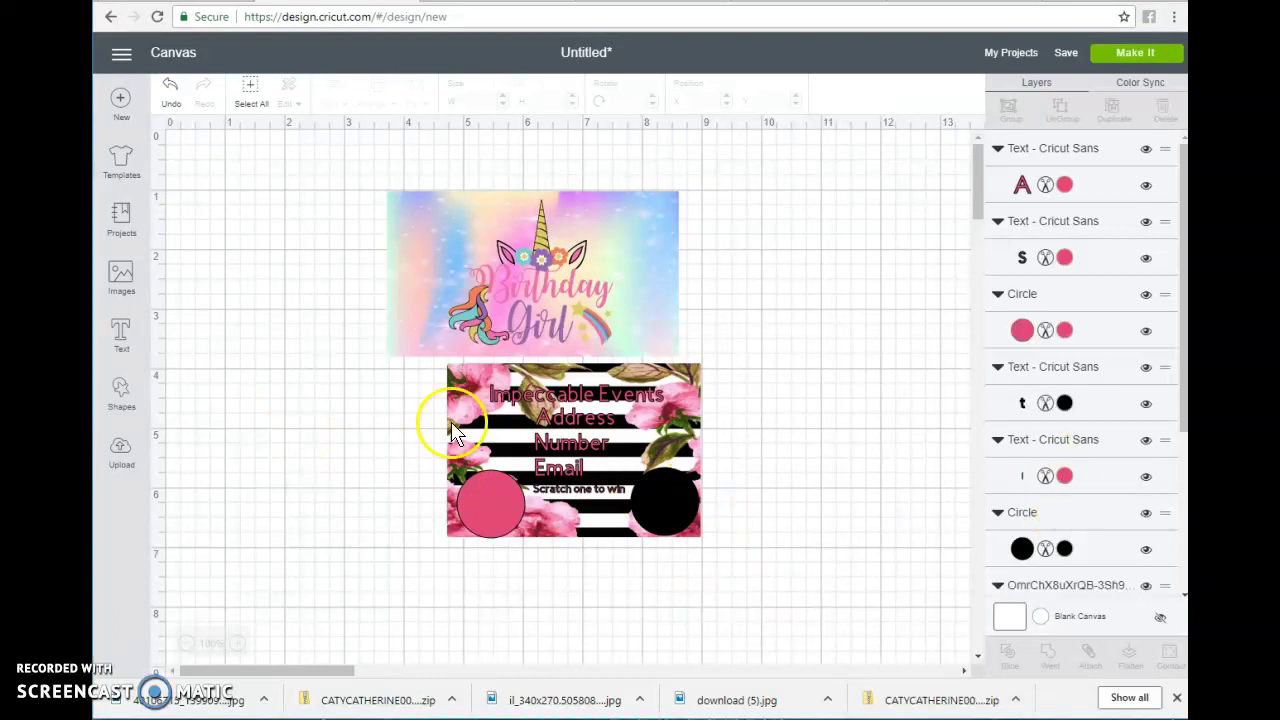
- Color the floral card's lower-right circle gray (#5B5956)
{"action": "left_click", "coordinate": [490, 506]}
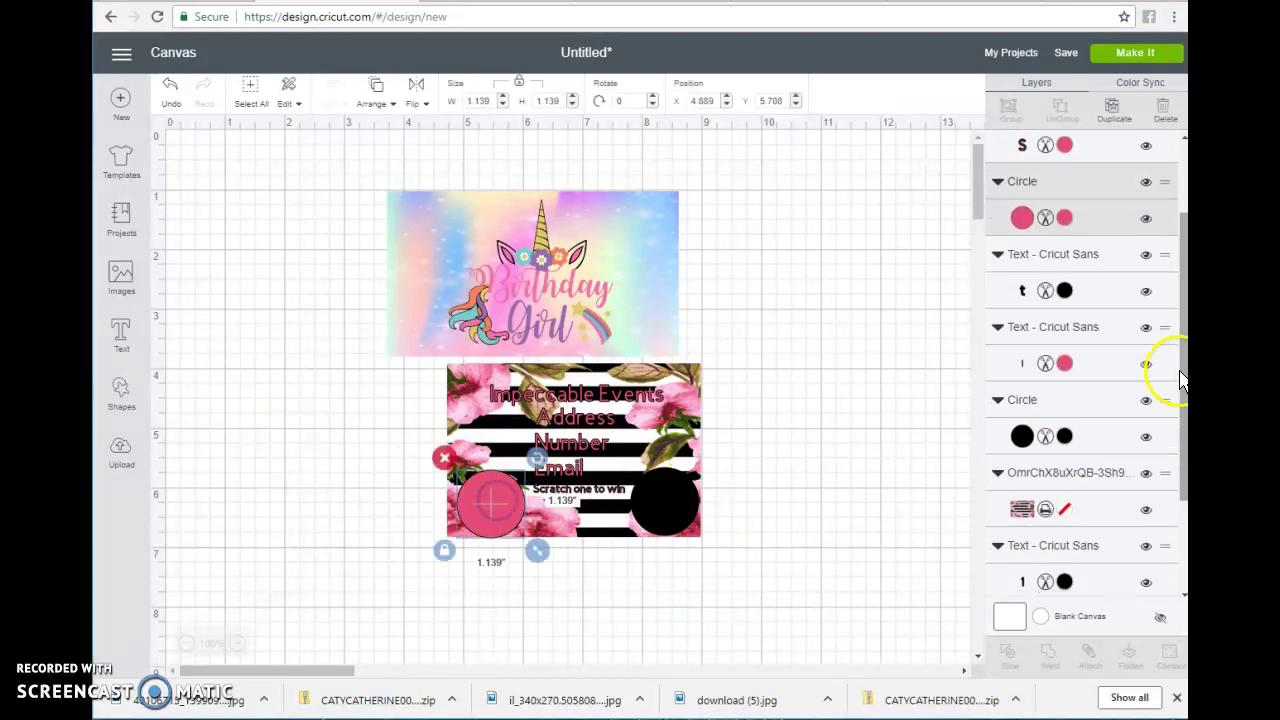
{"action": "left_click", "coordinate": [1062, 429]}
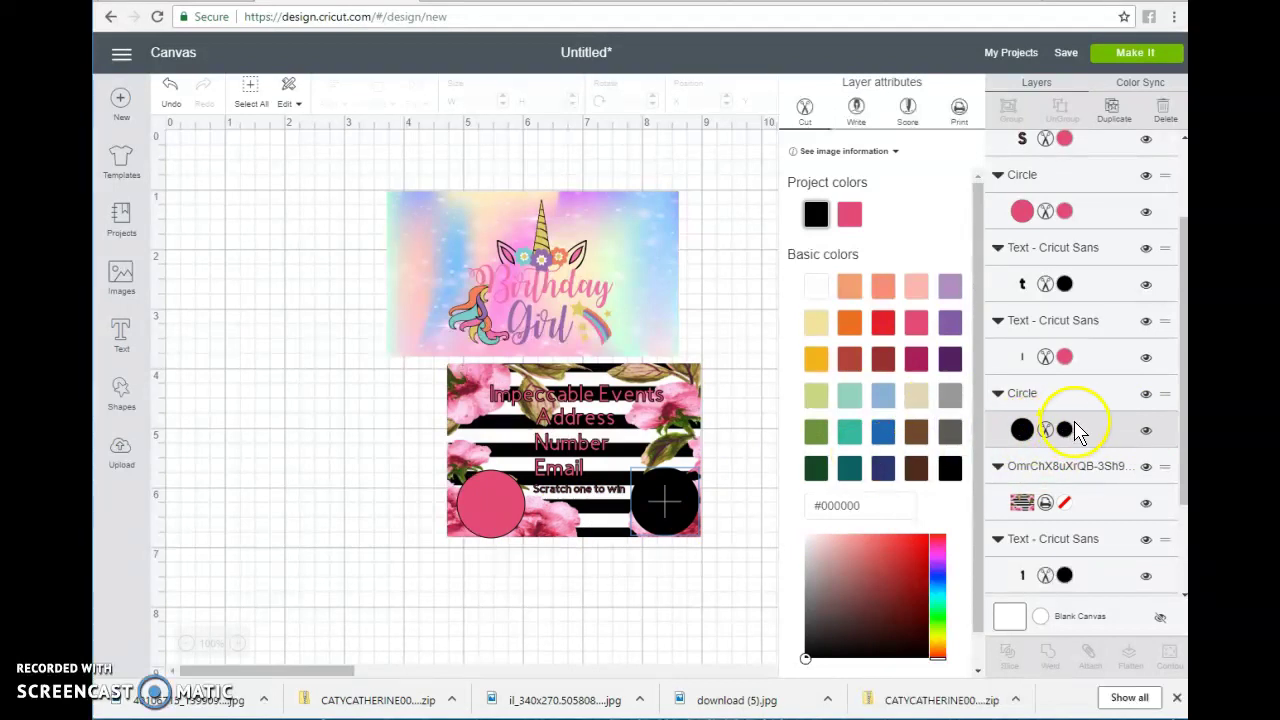
{"action": "left_click", "coordinate": [948, 430]}
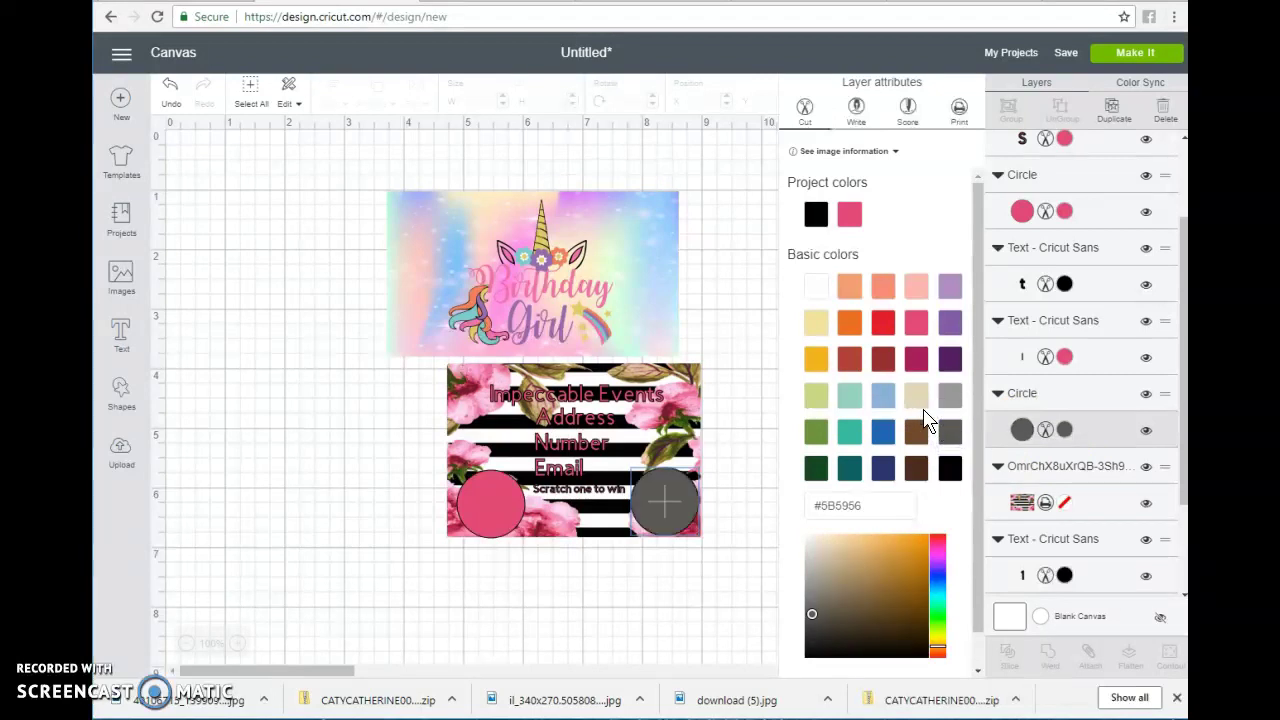
- Color the floral card's lower-left circle Castle Gray to match the other circle
{"action": "left_click", "coordinate": [466, 513]}
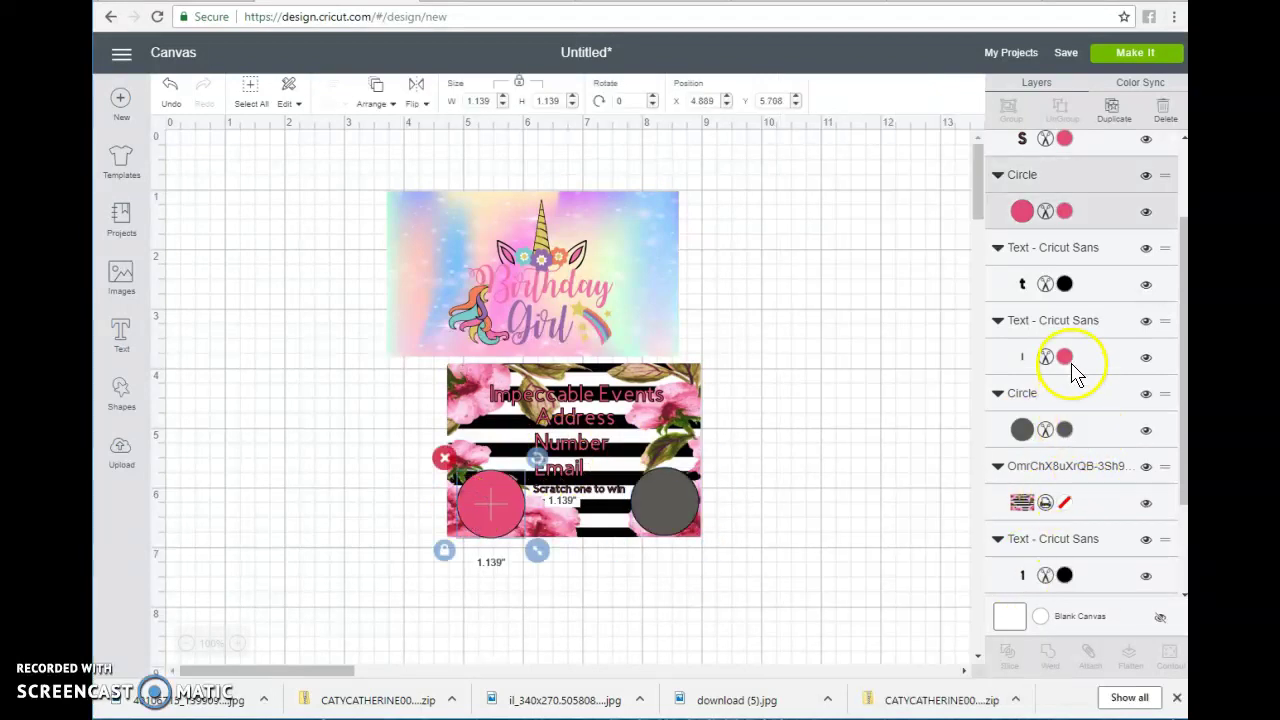
{"action": "left_click", "coordinate": [1064, 212]}
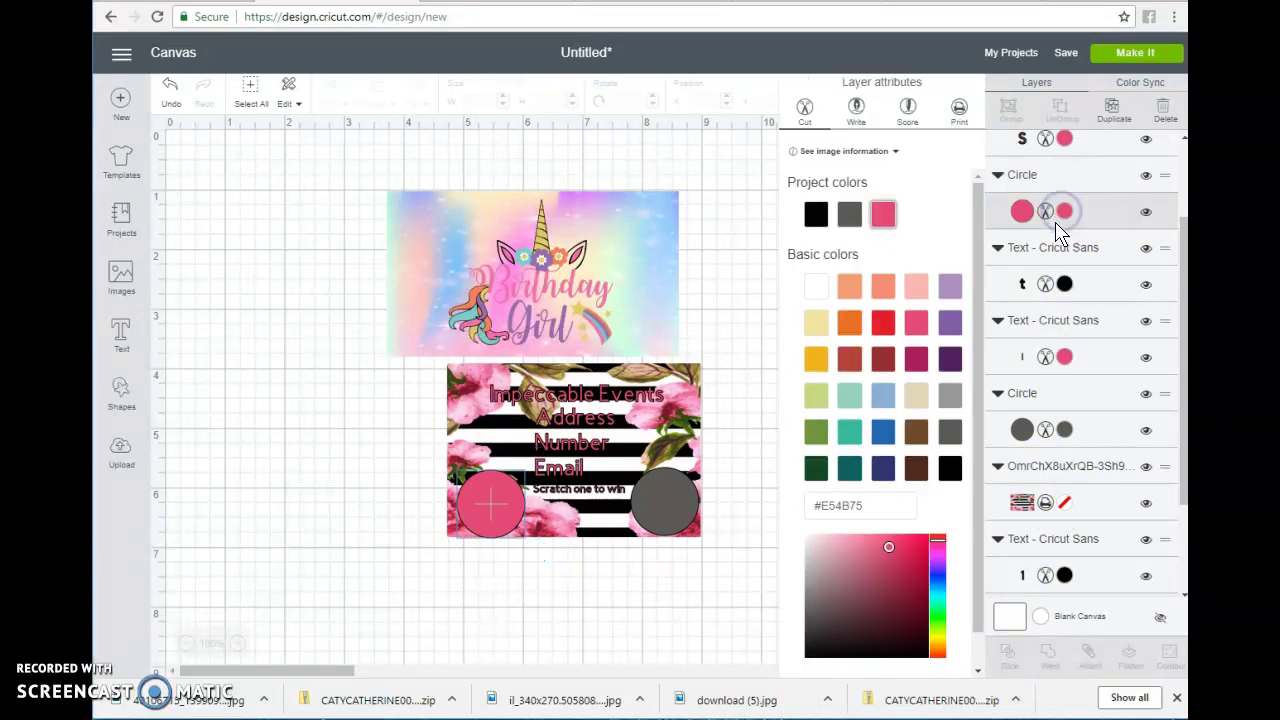
{"action": "left_click", "coordinate": [949, 431]}
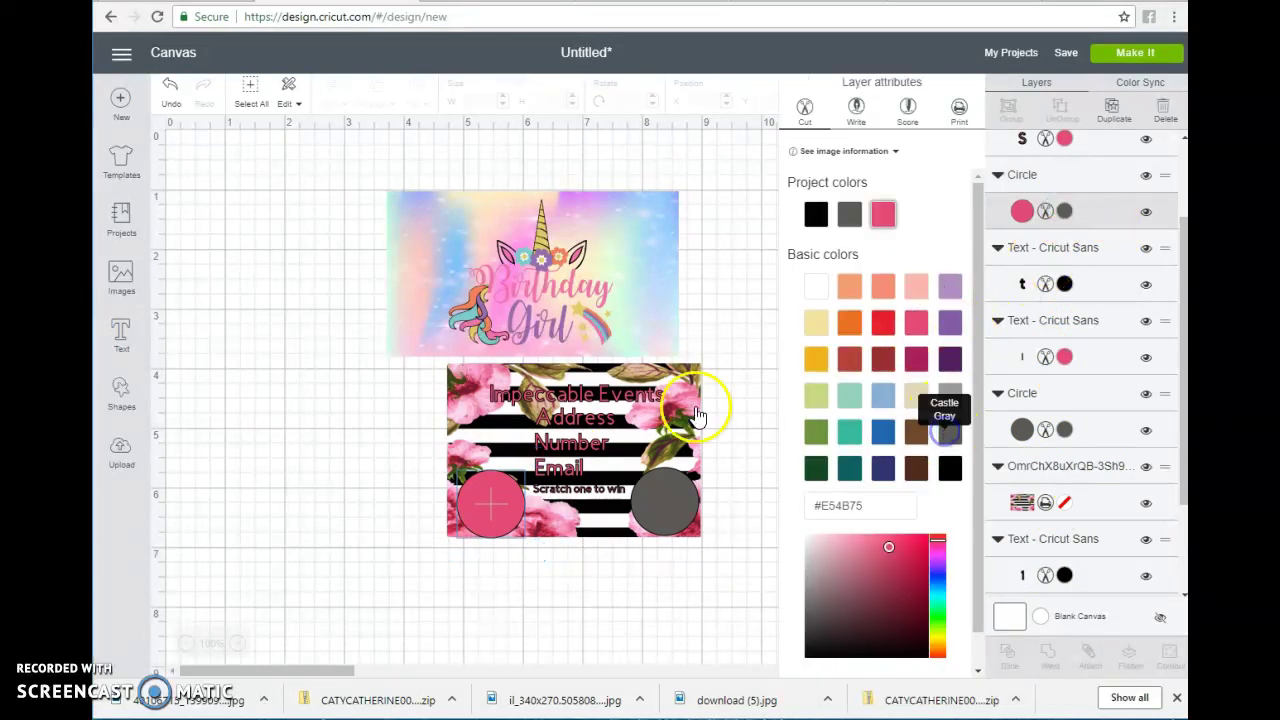
{"action": "left_click", "coordinate": [341, 480]}
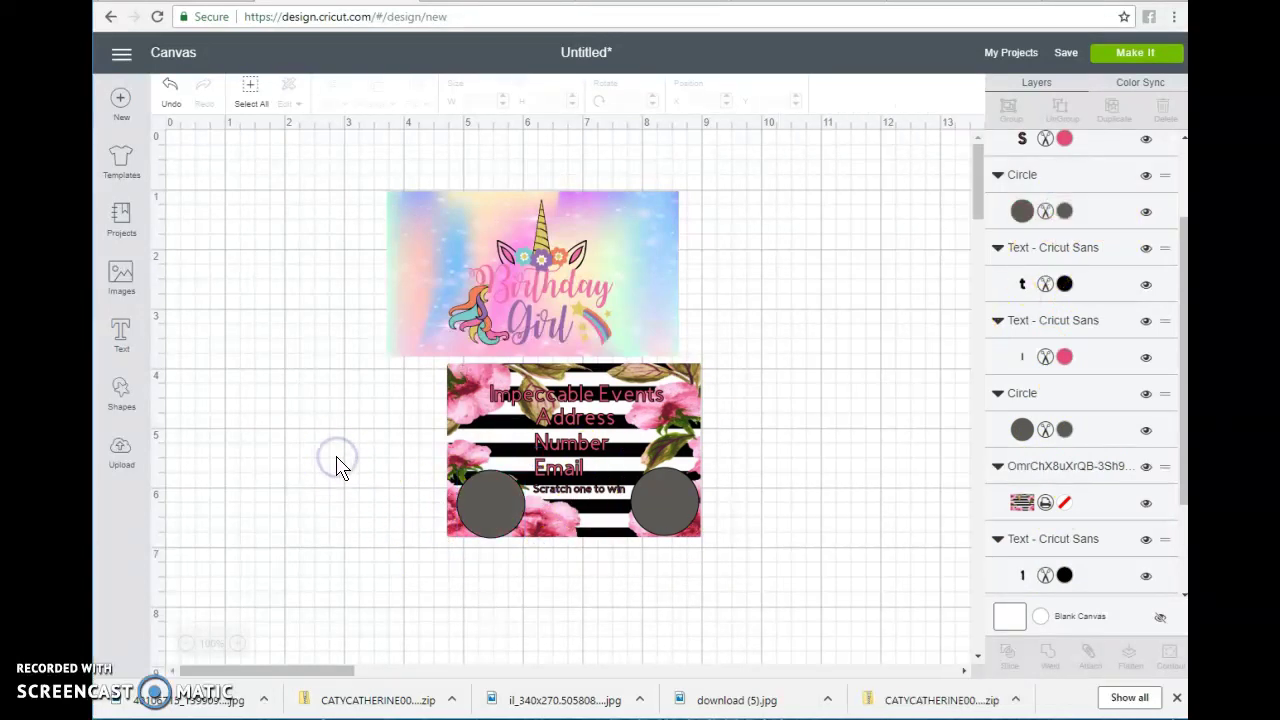